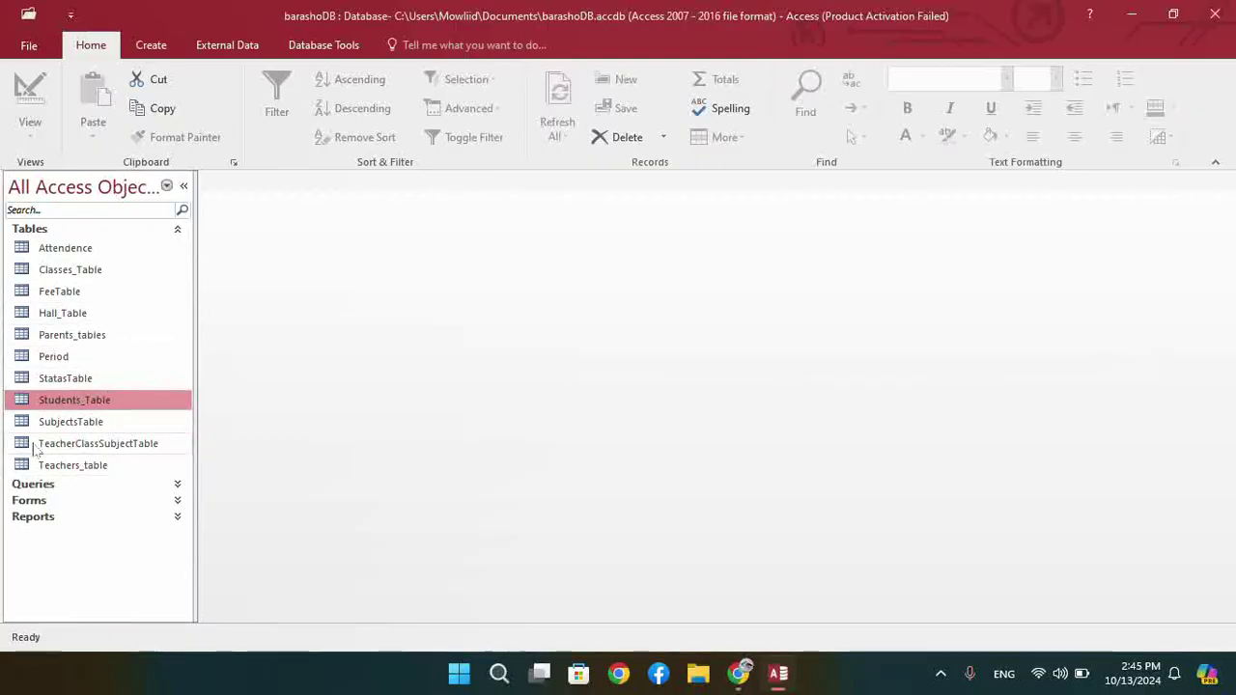
Open the Parents_tables table in Datasheet view and inspect the cut-off entries in the Parent_Name field
double_click(70, 339)
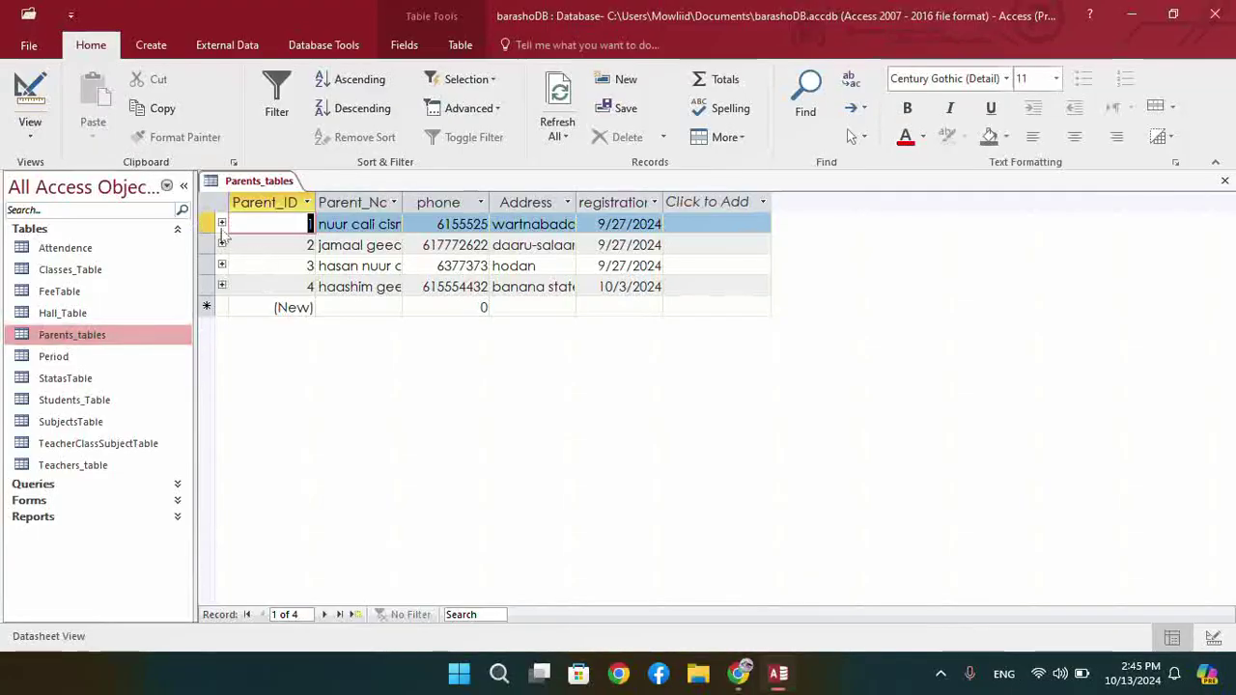
left_click(346, 224)
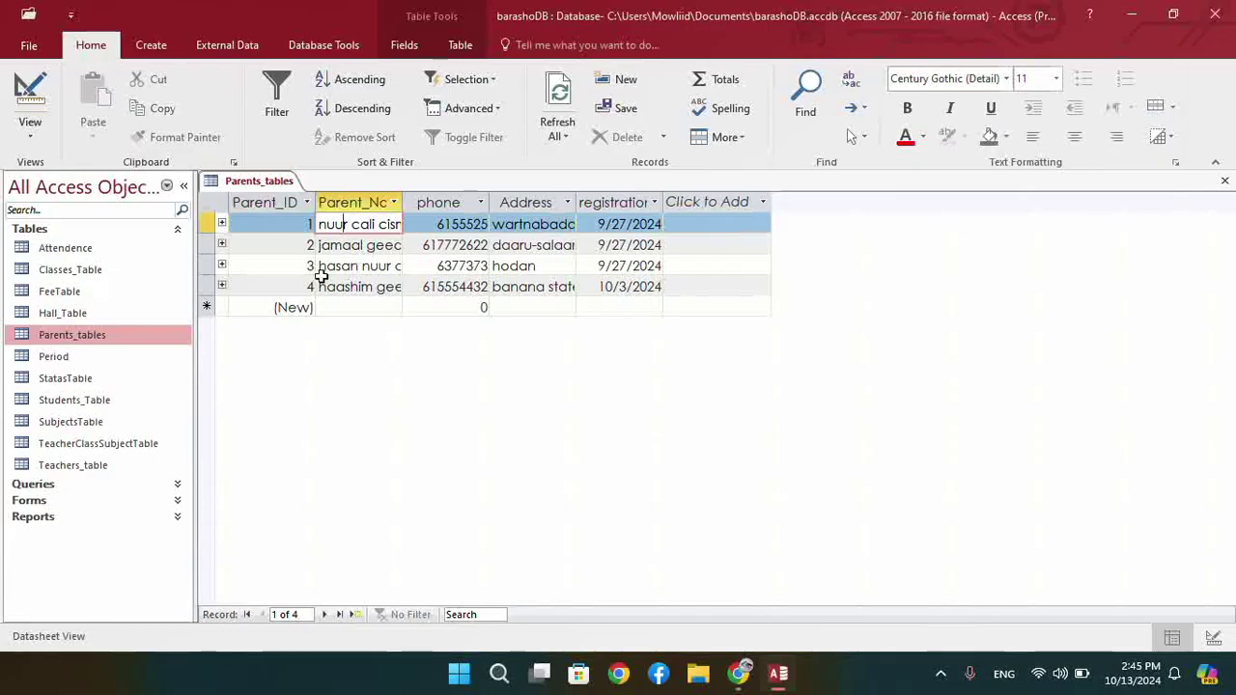
left_click(395, 267)
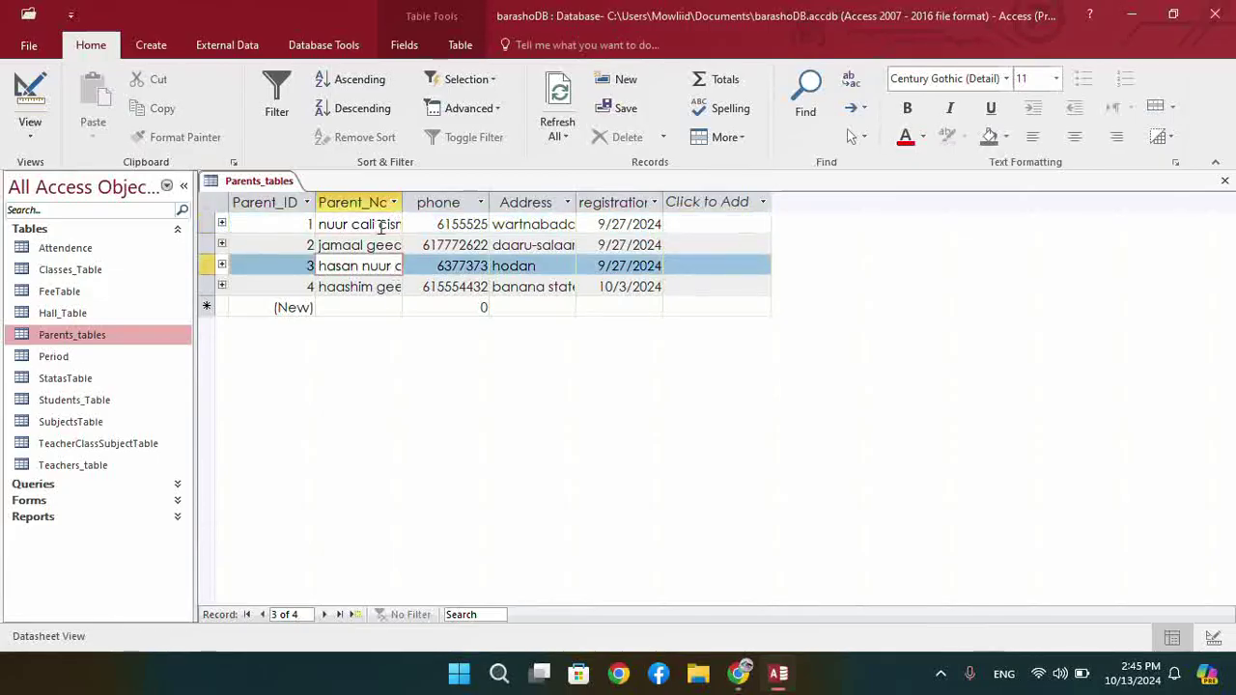
key("super+plus")
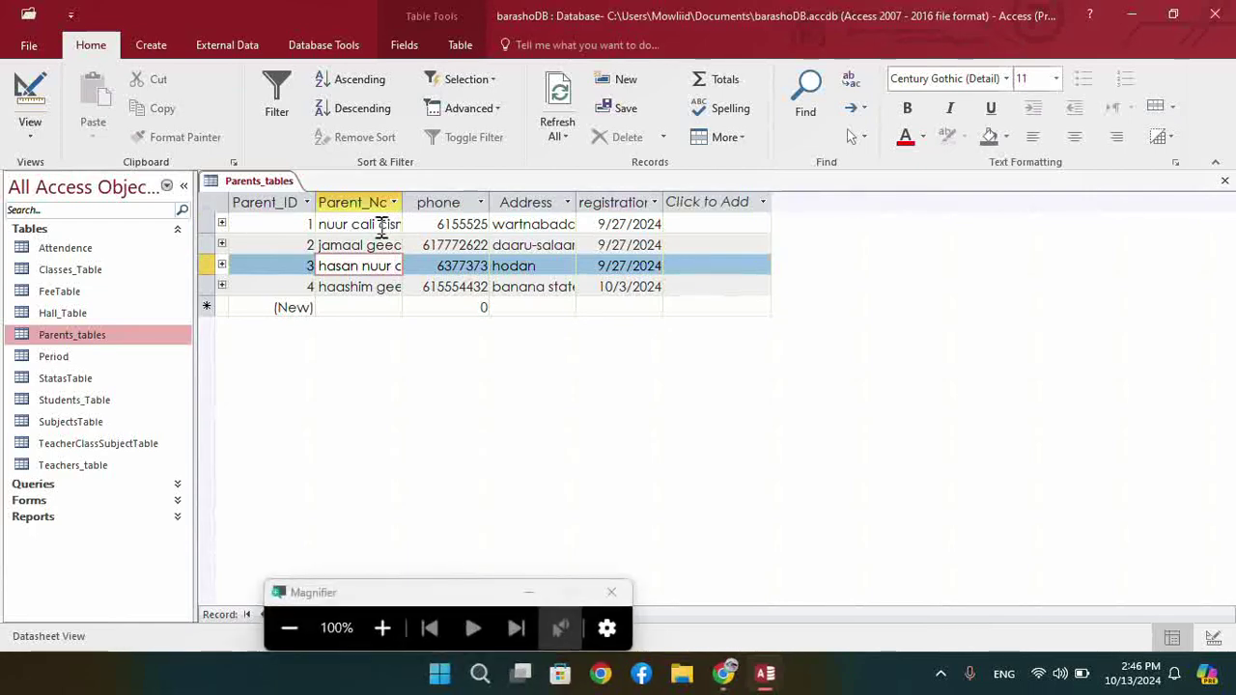
key("super+Escape")
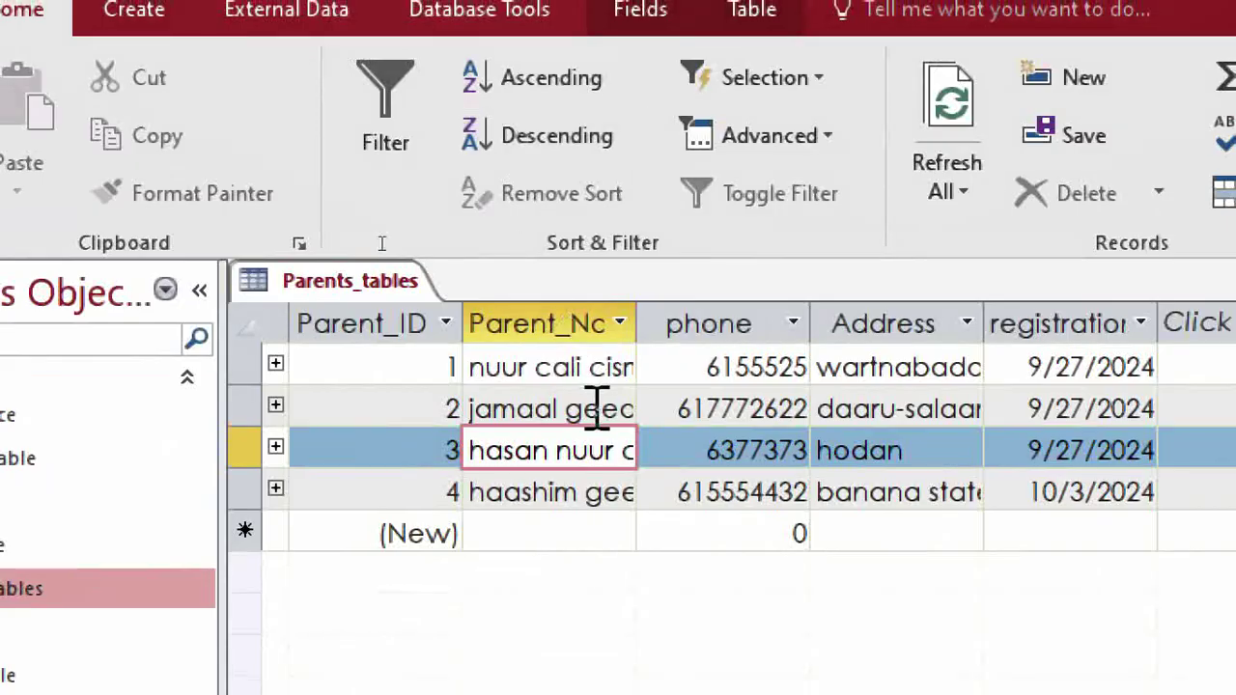
left_click(592, 367)
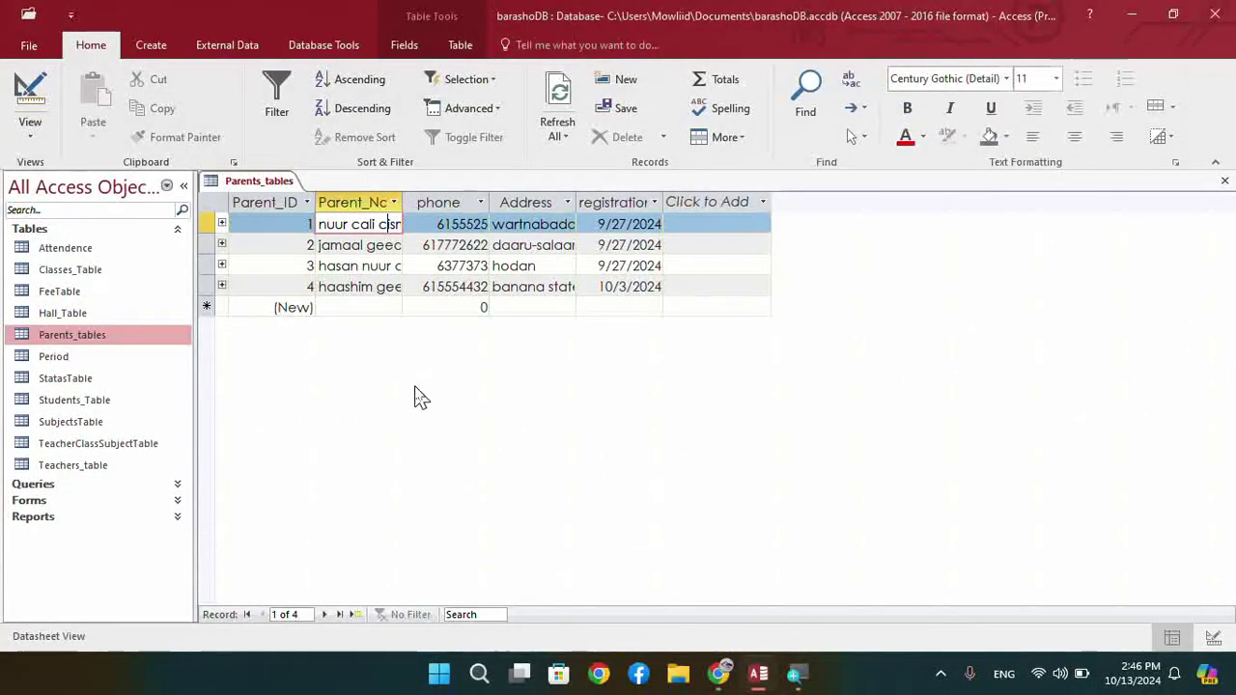
left_click(387, 270)
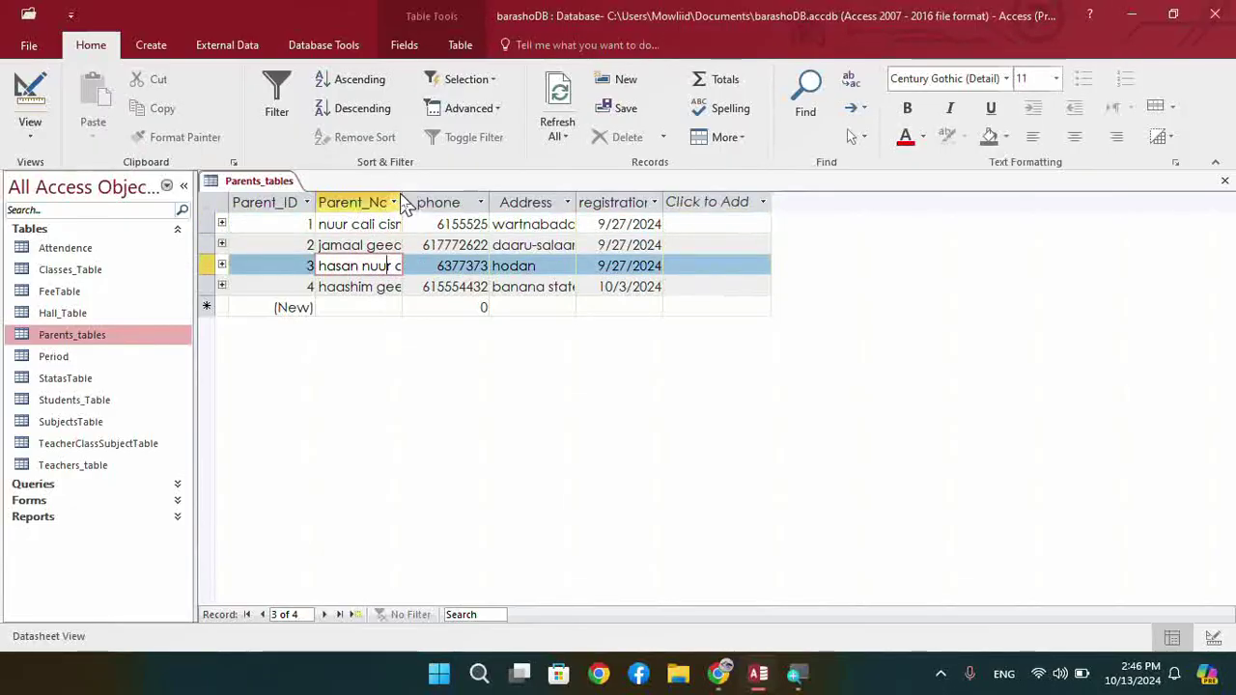
Manually widen the Parent_Name column until the full parent names fit inside it
left_click(347, 203)
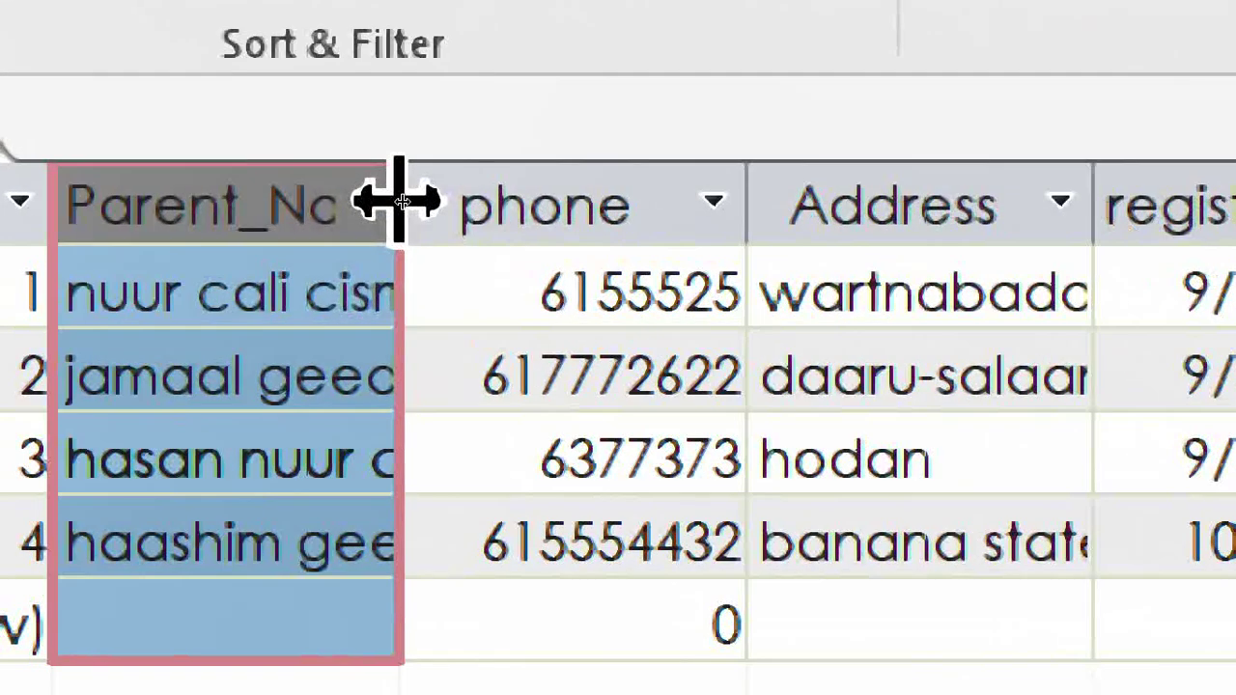
left_click_drag(399, 199, 670, 198)
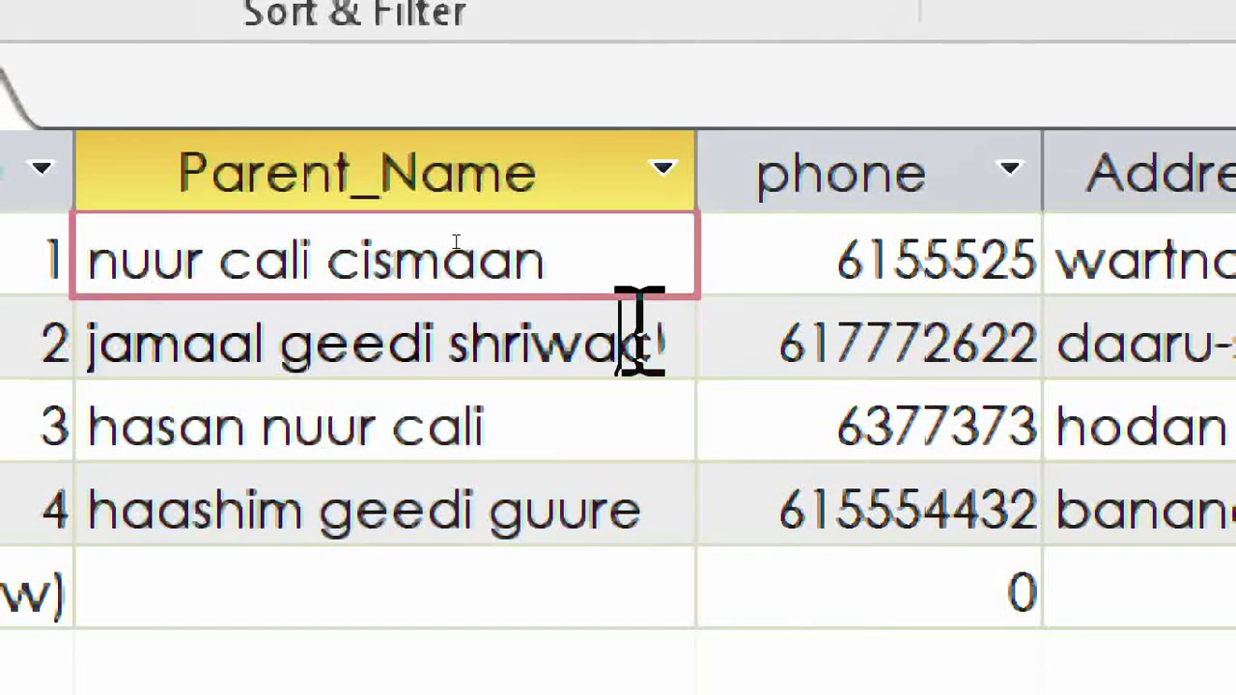
left_click(629, 340)
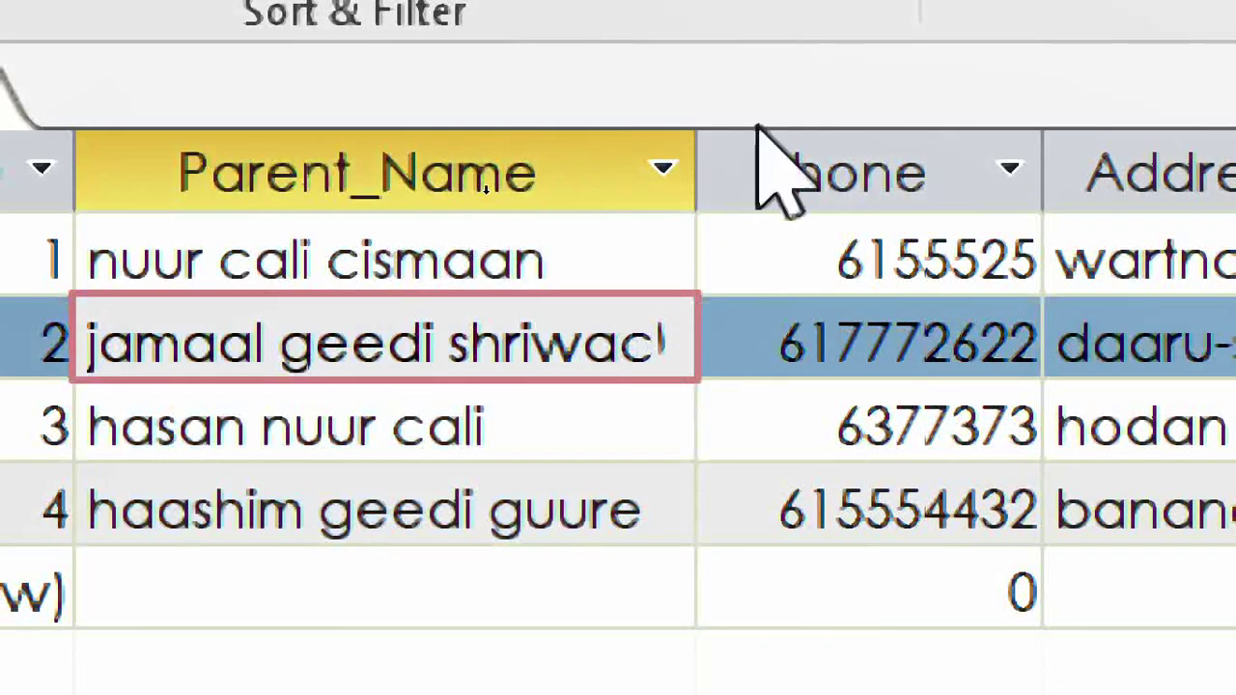
left_click_drag(702, 158, 756, 171)
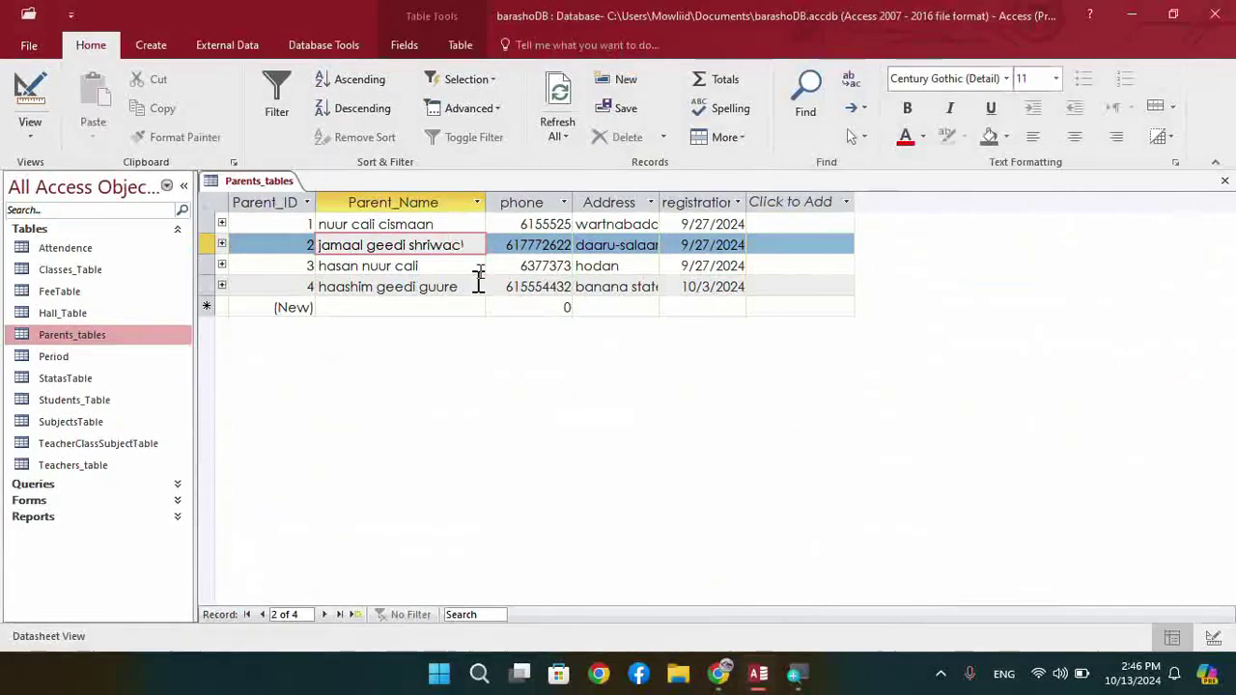
Delete the stray last character from the Parent_Name entry of record 2 and save the record
left_click(474, 244)
key("BackSpace")
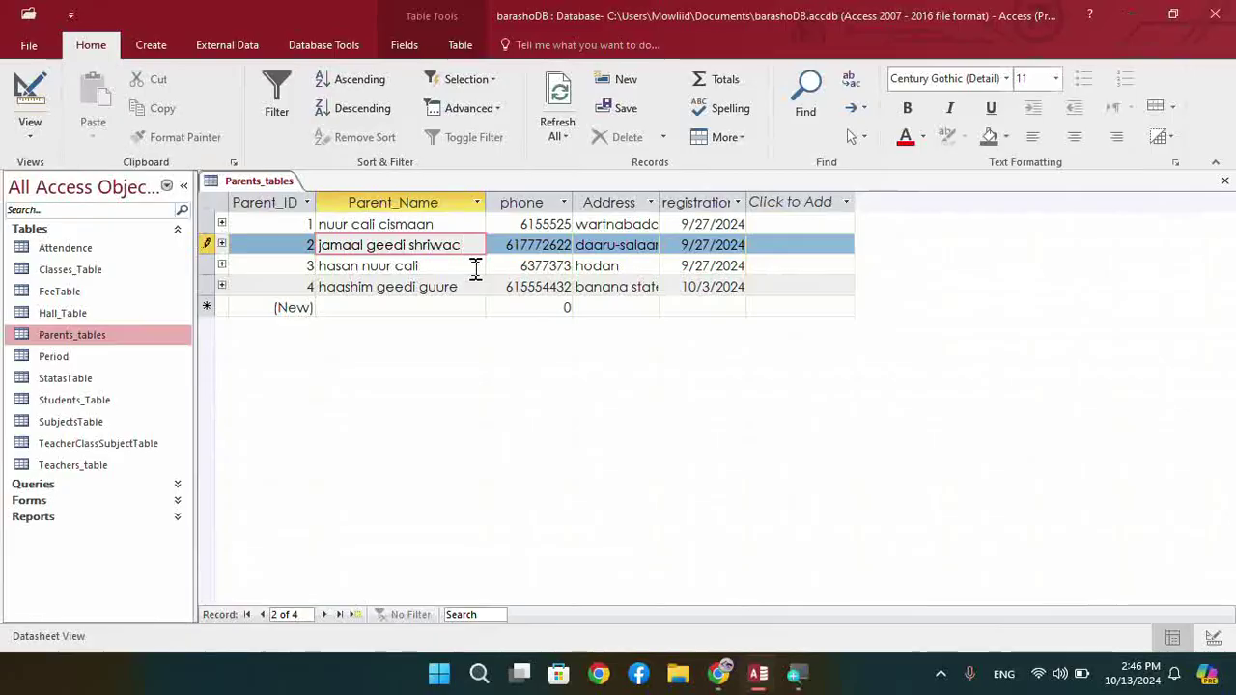
left_click(407, 224)
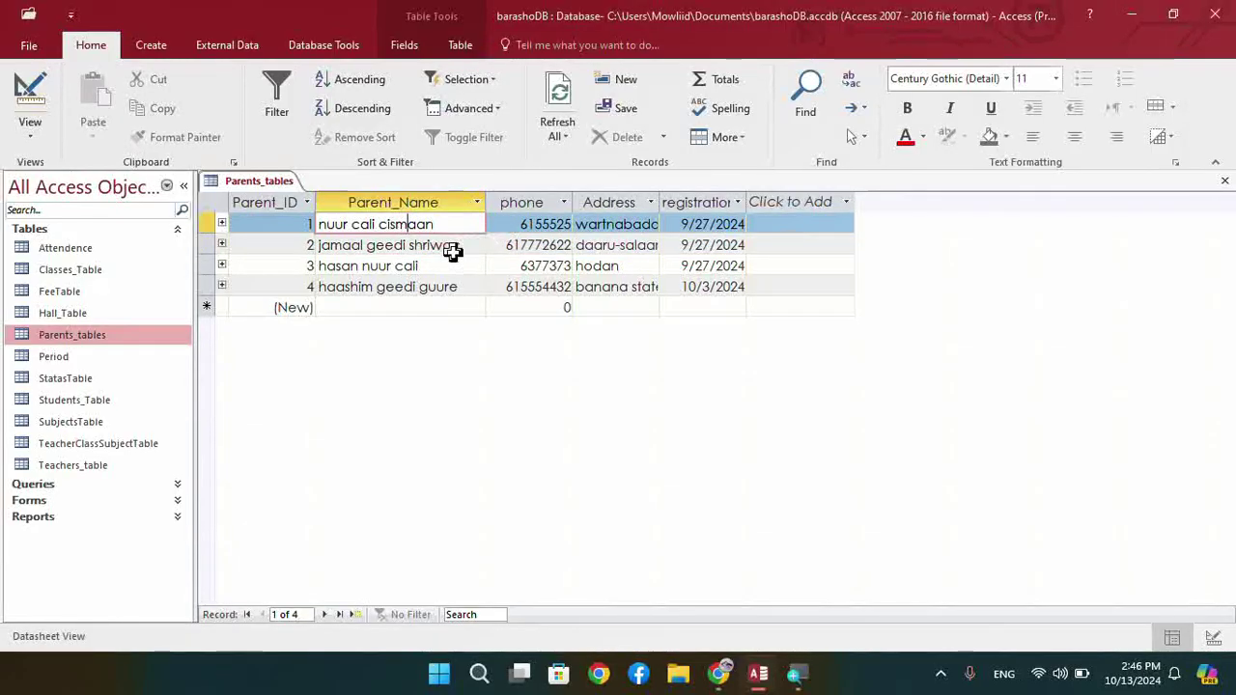
Auto-fit the widths of the phone, Parent_Name and Parent_ID columns to their contents
left_click(527, 202)
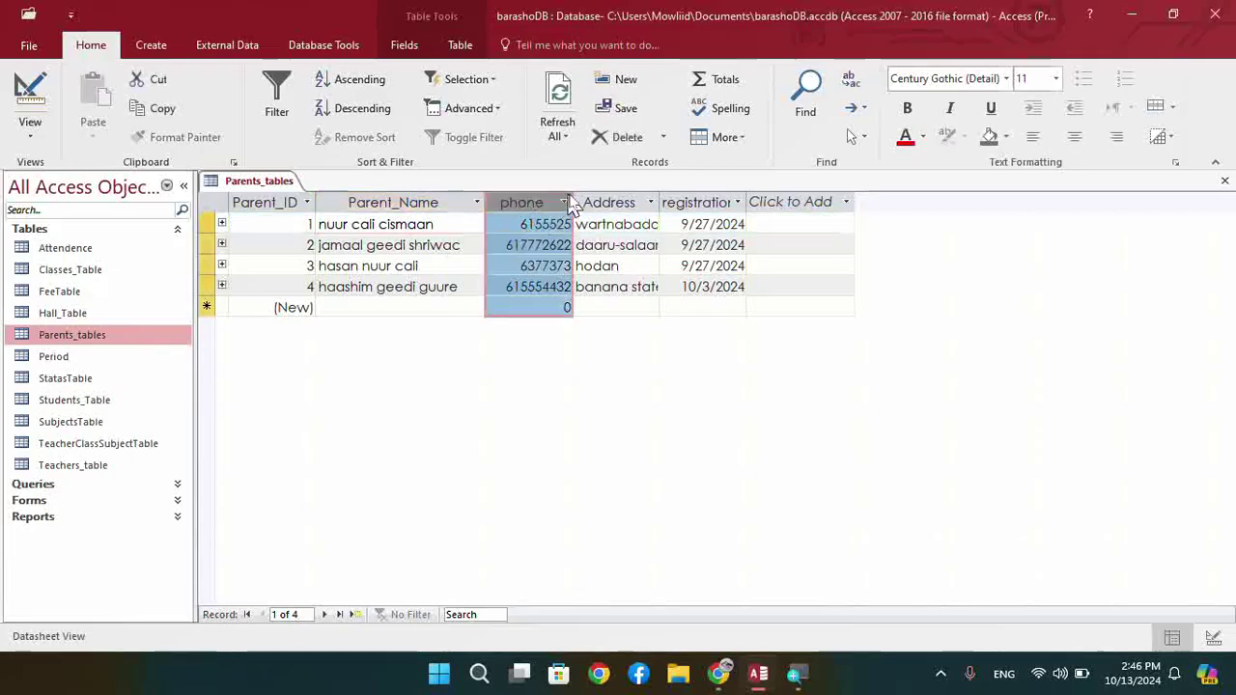
double_click(573, 194)
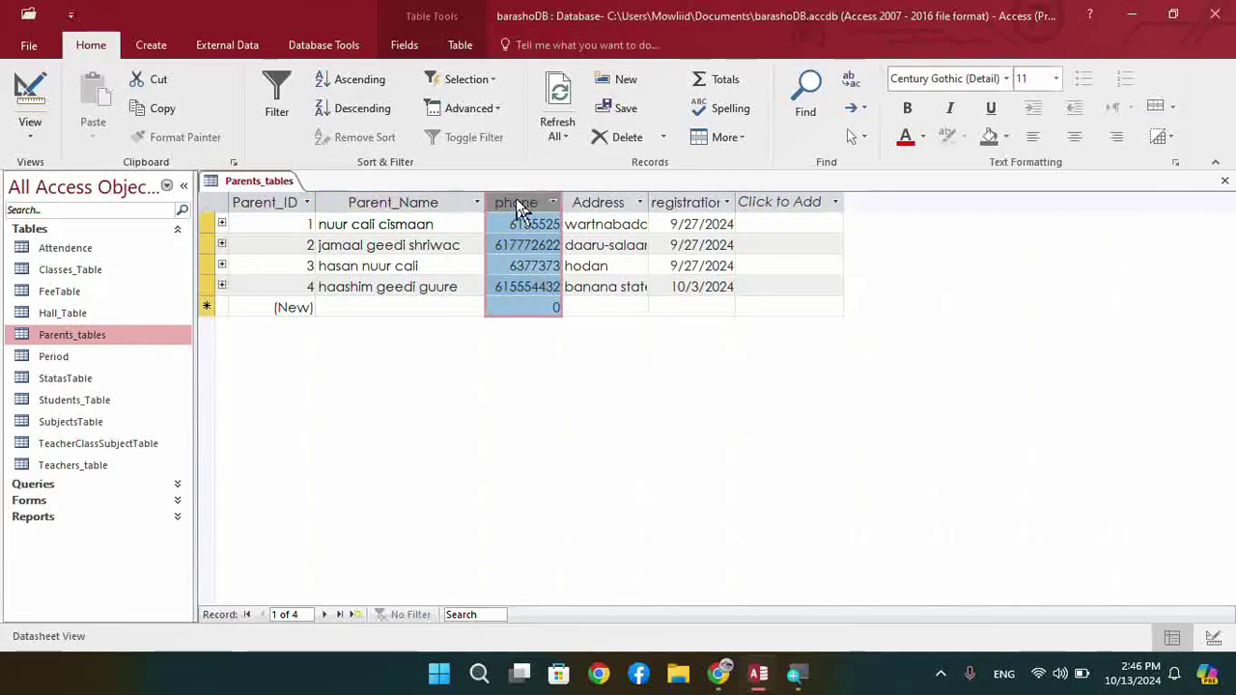
left_click(444, 205)
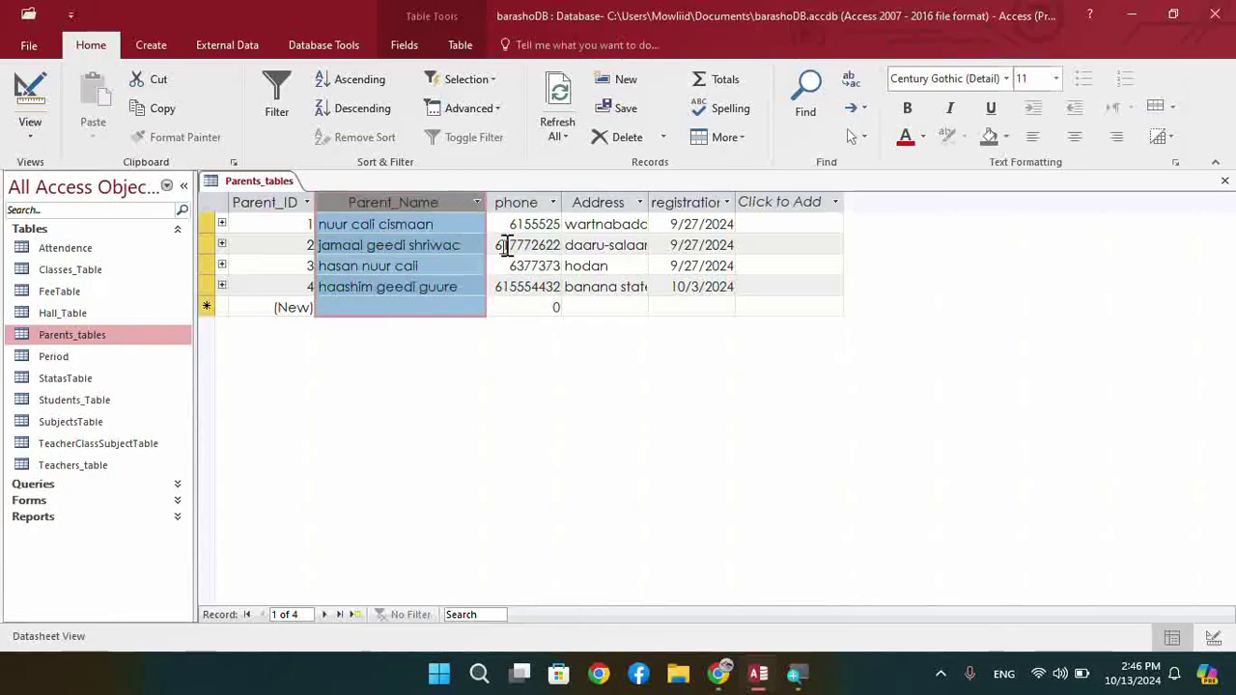
double_click(485, 199)
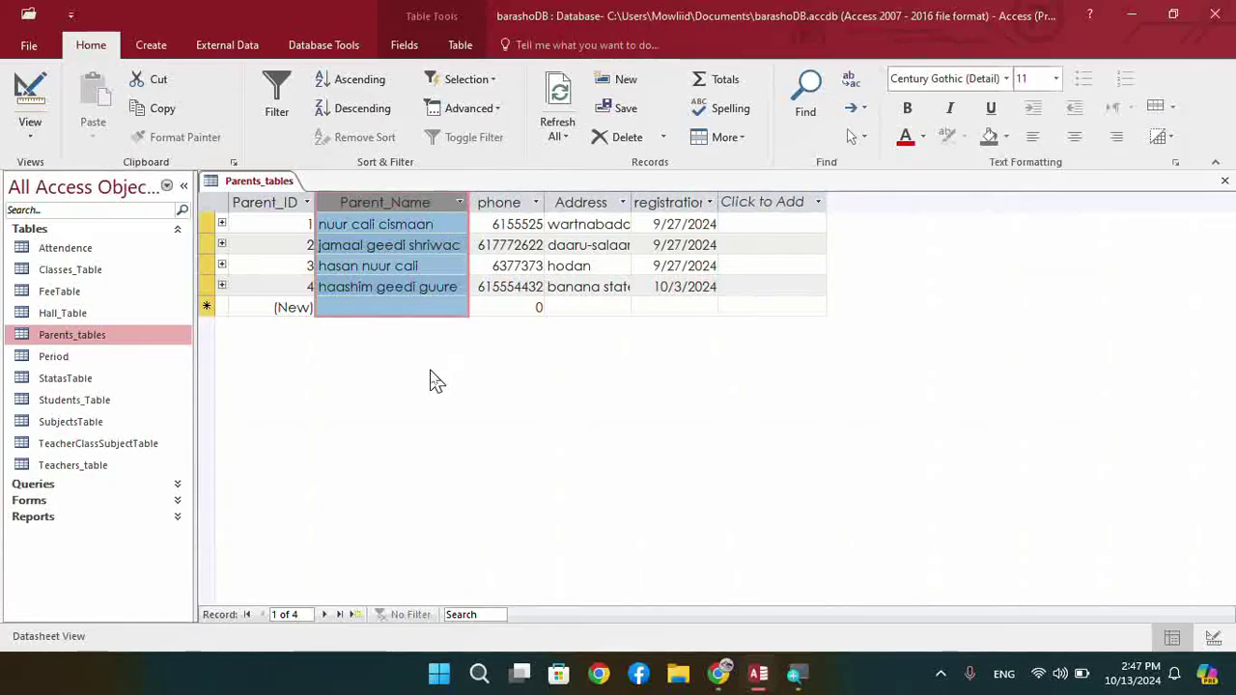
left_click(300, 203)
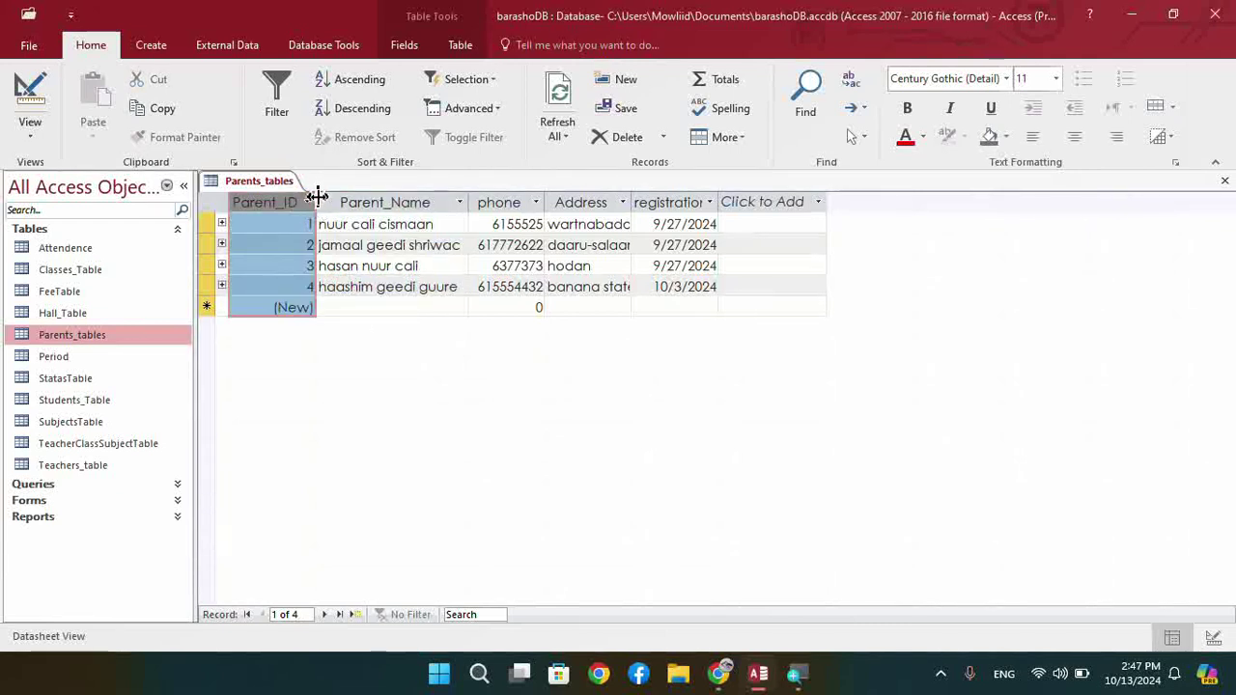
double_click(317, 200)
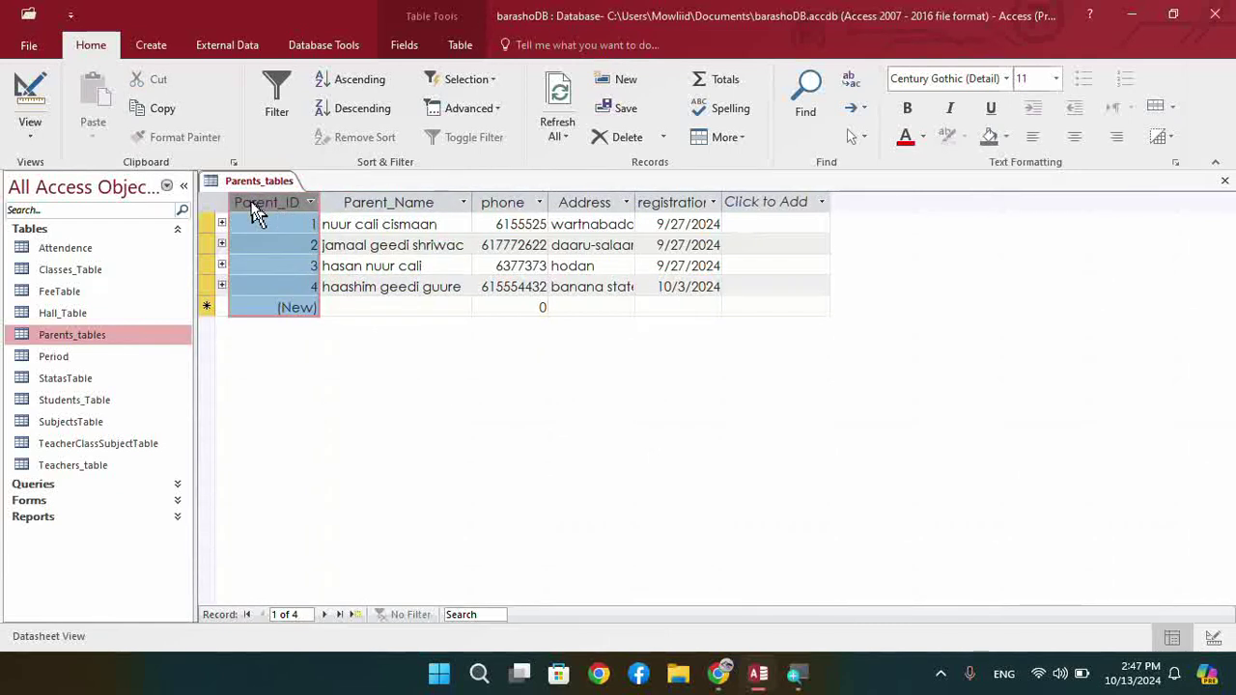
Enlarge the datasheet's row height using the border below record 2, and shrink it back to about one text line
left_click(290, 244)
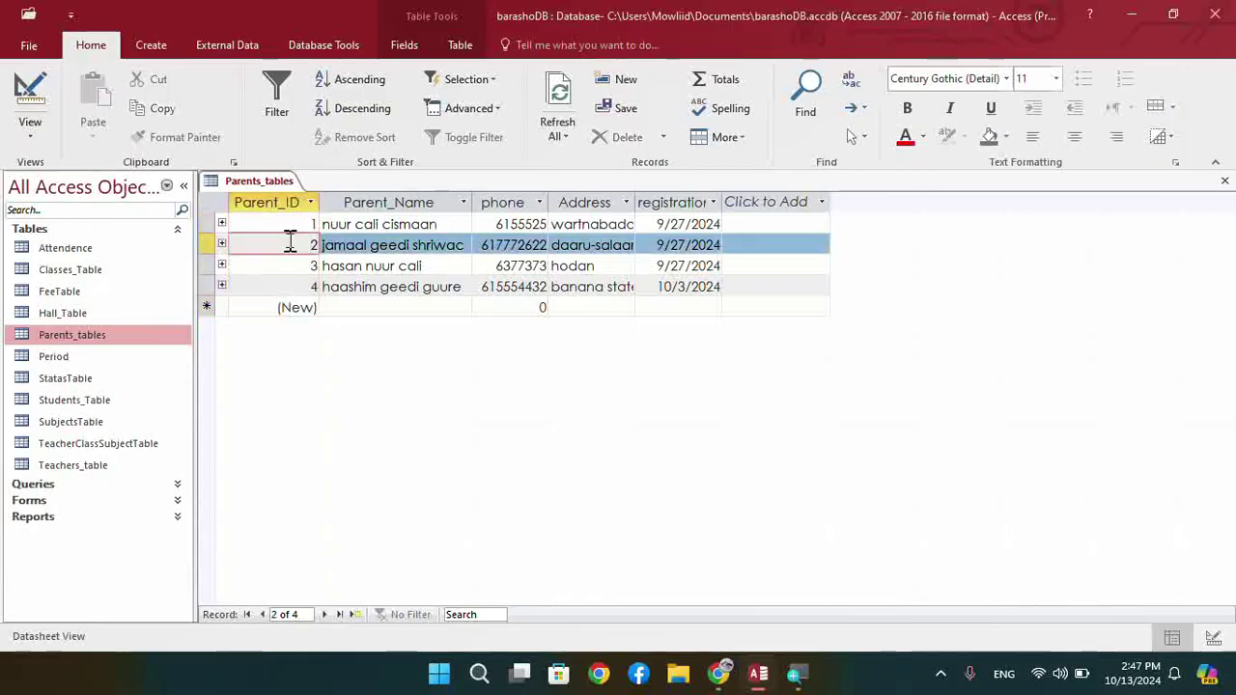
left_click(240, 261)
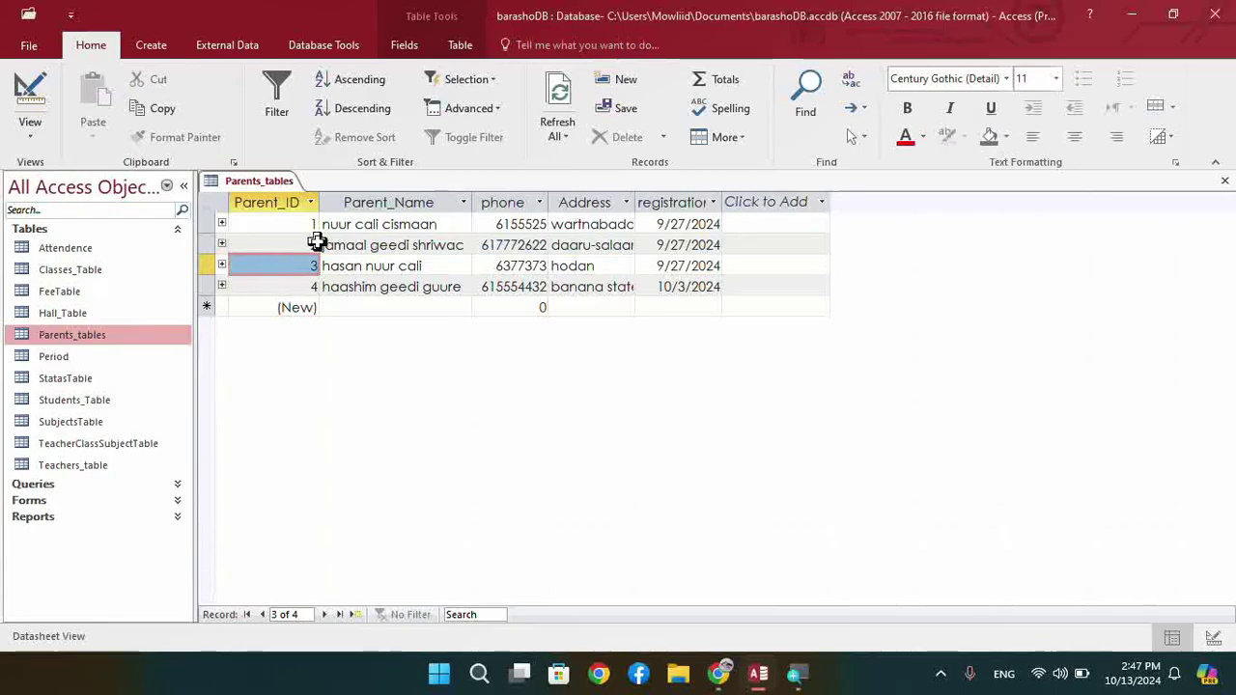
left_click(289, 245)
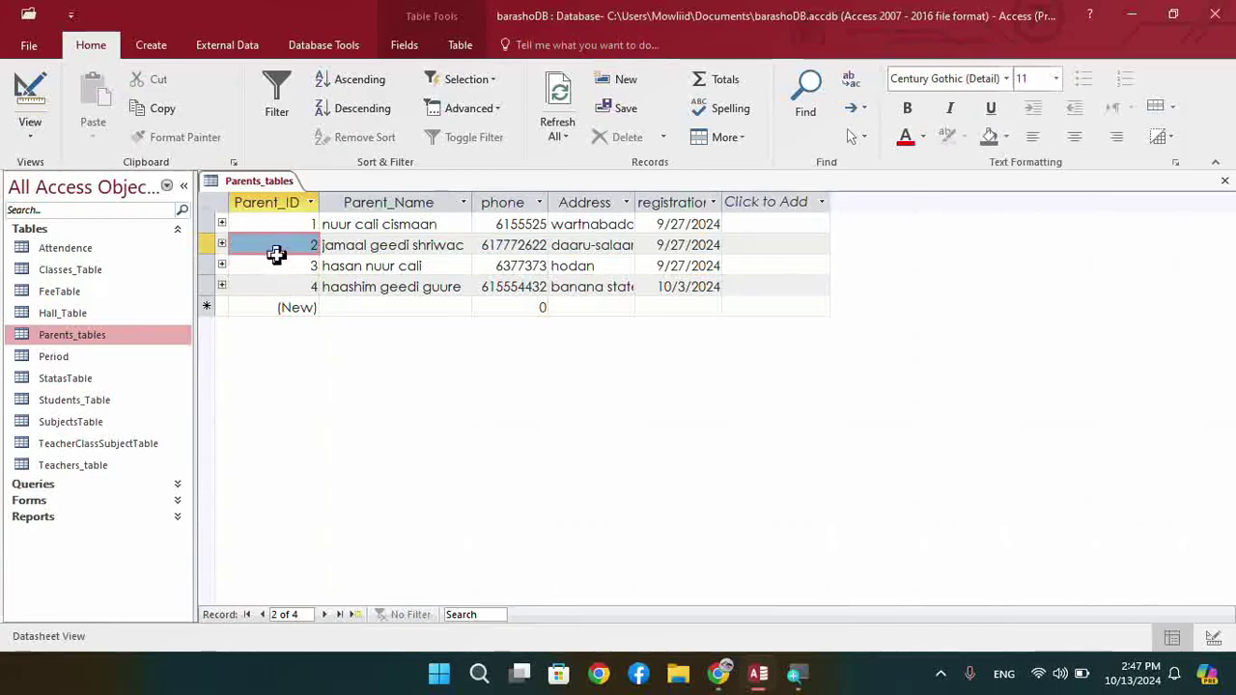
left_click(276, 260)
left_click(262, 244)
left_click(231, 249)
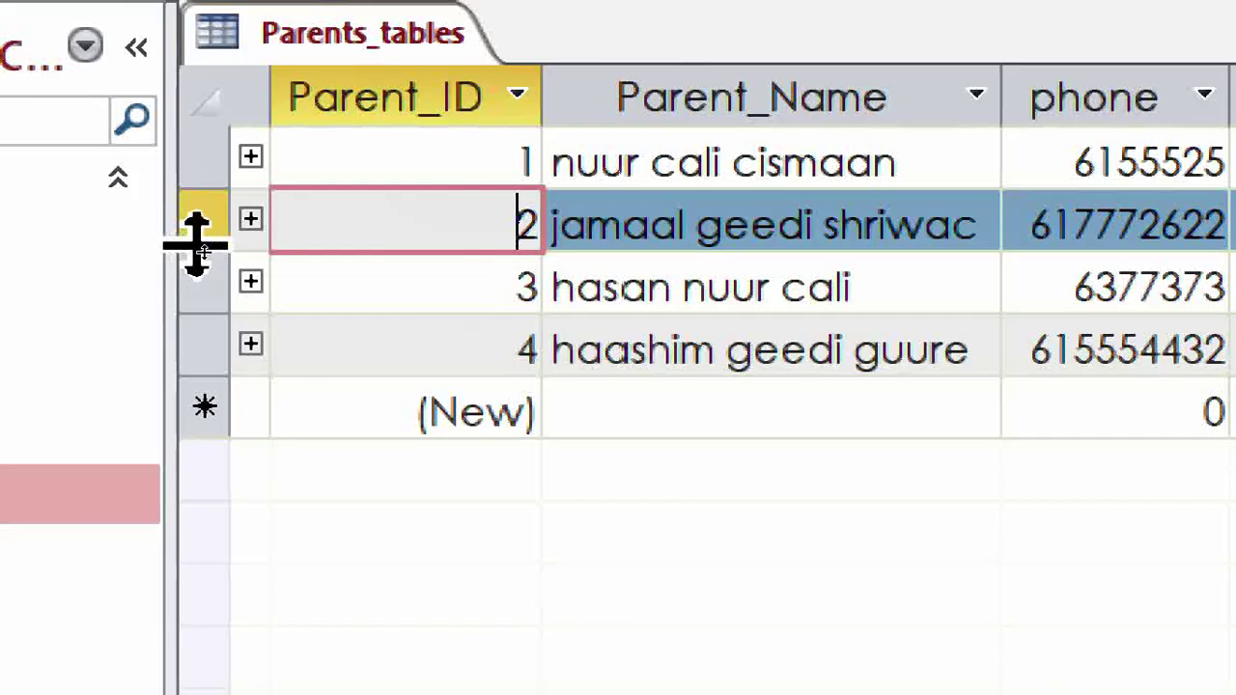
left_click_drag(196, 248, 222, 333)
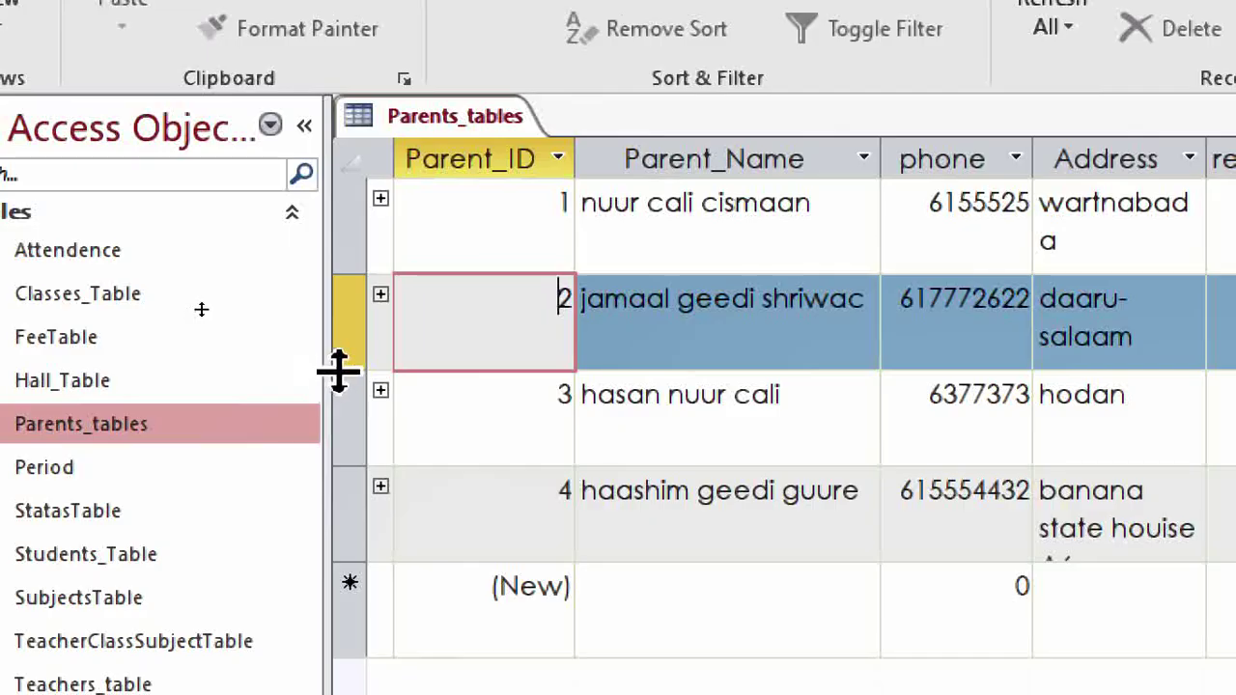
left_click_drag(338, 370, 331, 313)
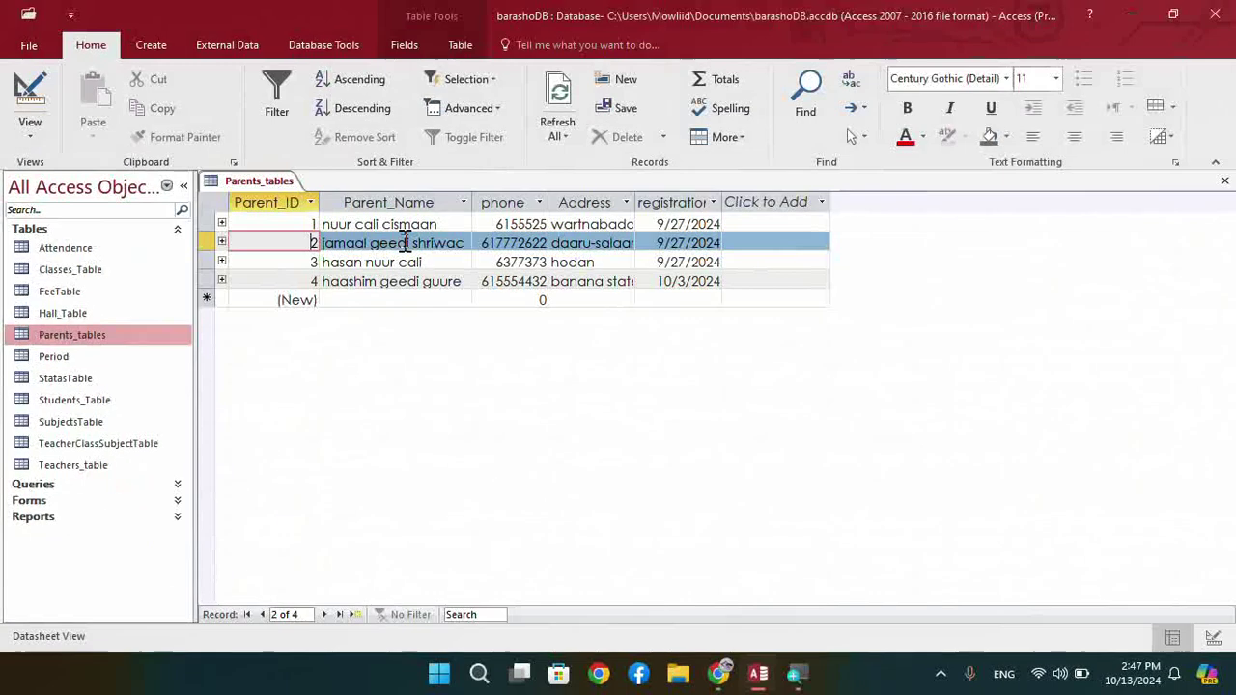
Switch to the Canva presentation in Chrome to check the lesson topics, and return to the Access database
left_click(718, 673)
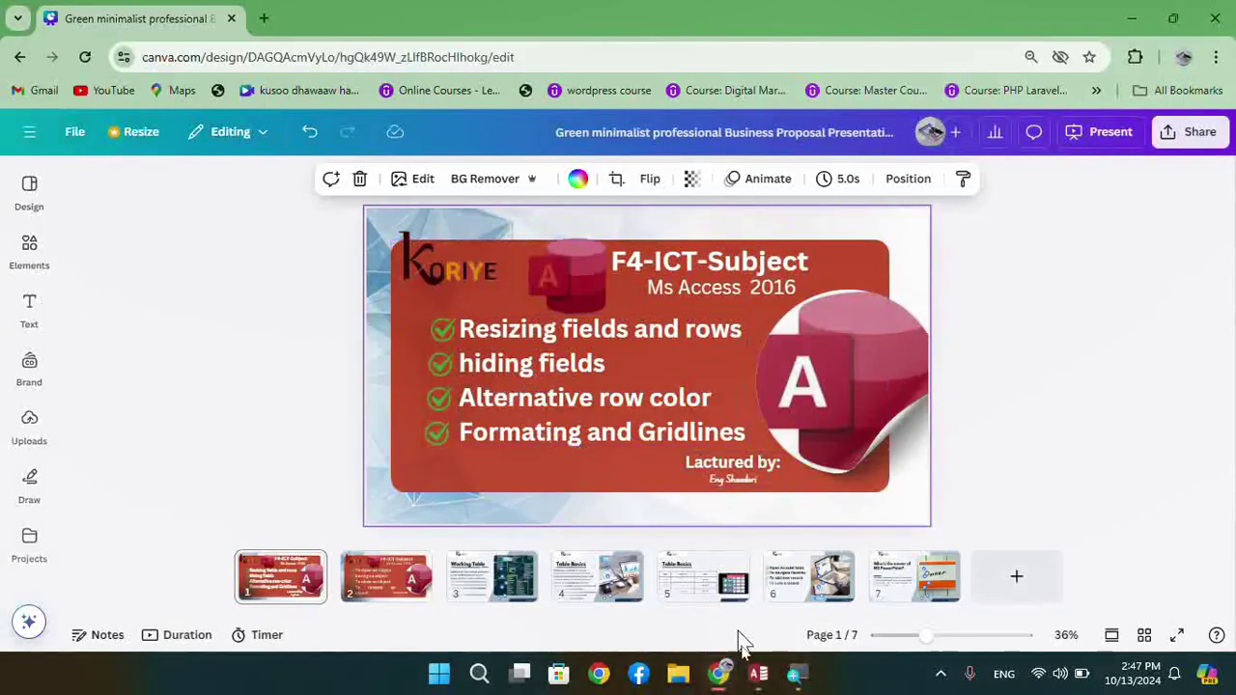
left_click(758, 673)
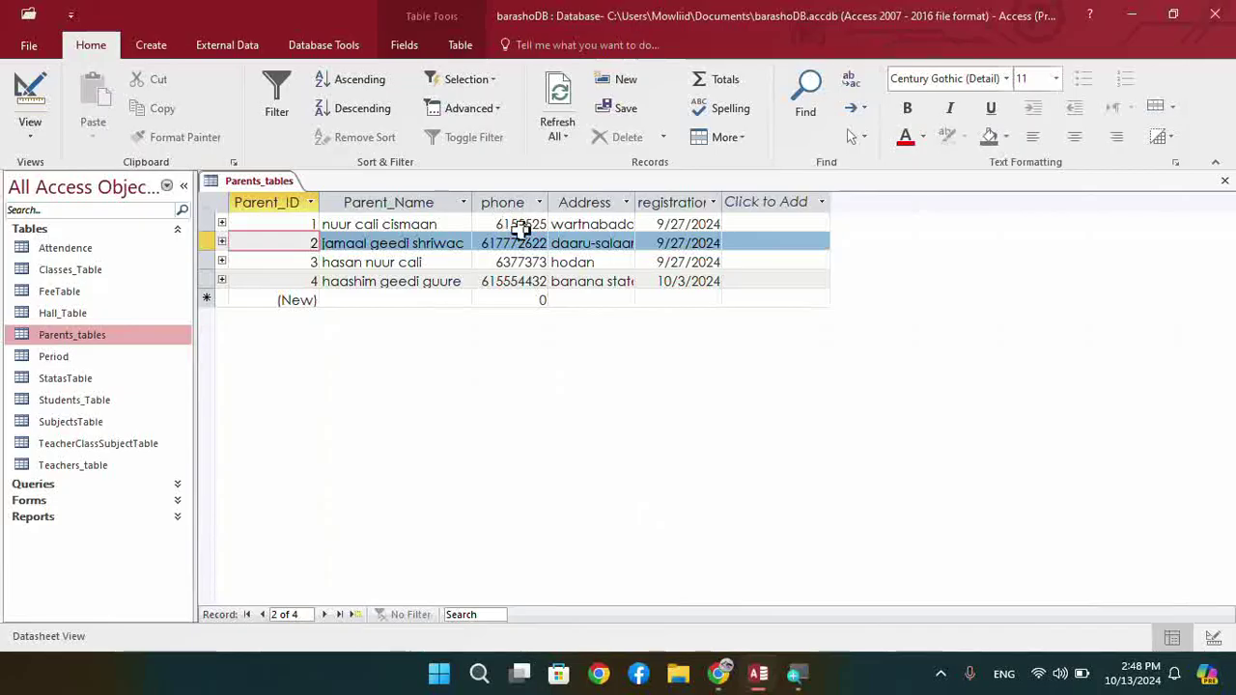
Hide the Address field in Parents_tables and check the remaining fields across the new-record row
left_click(397, 200)
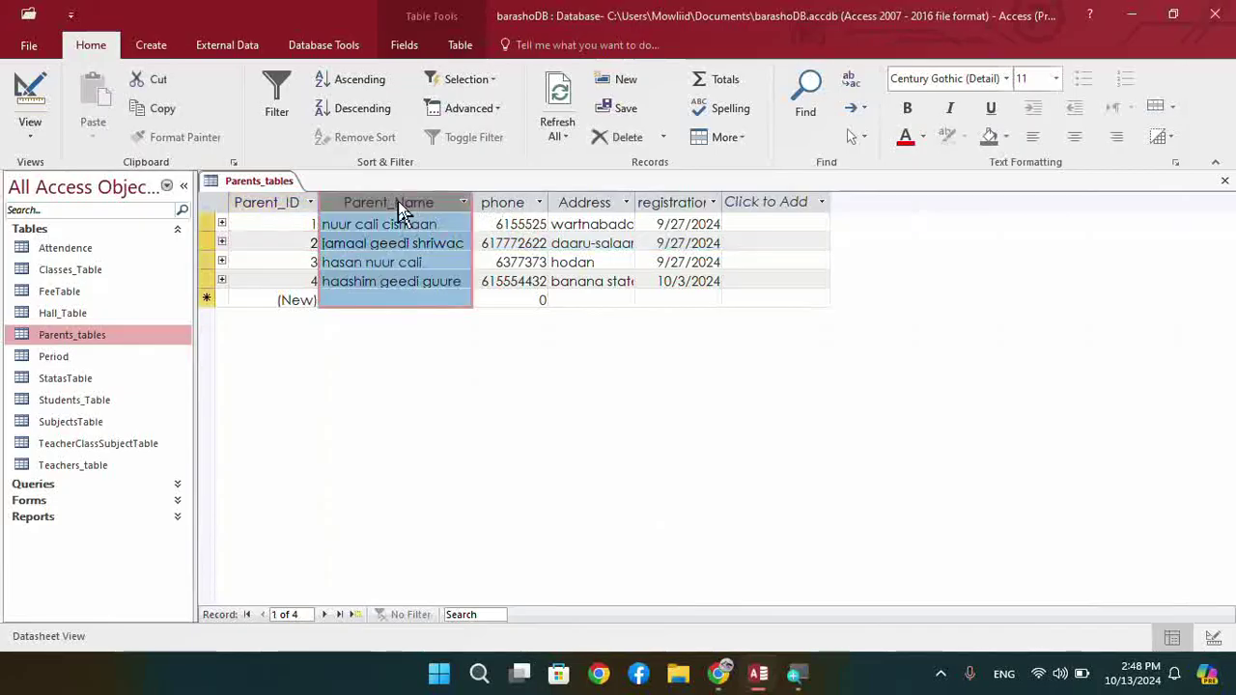
left_click(505, 200)
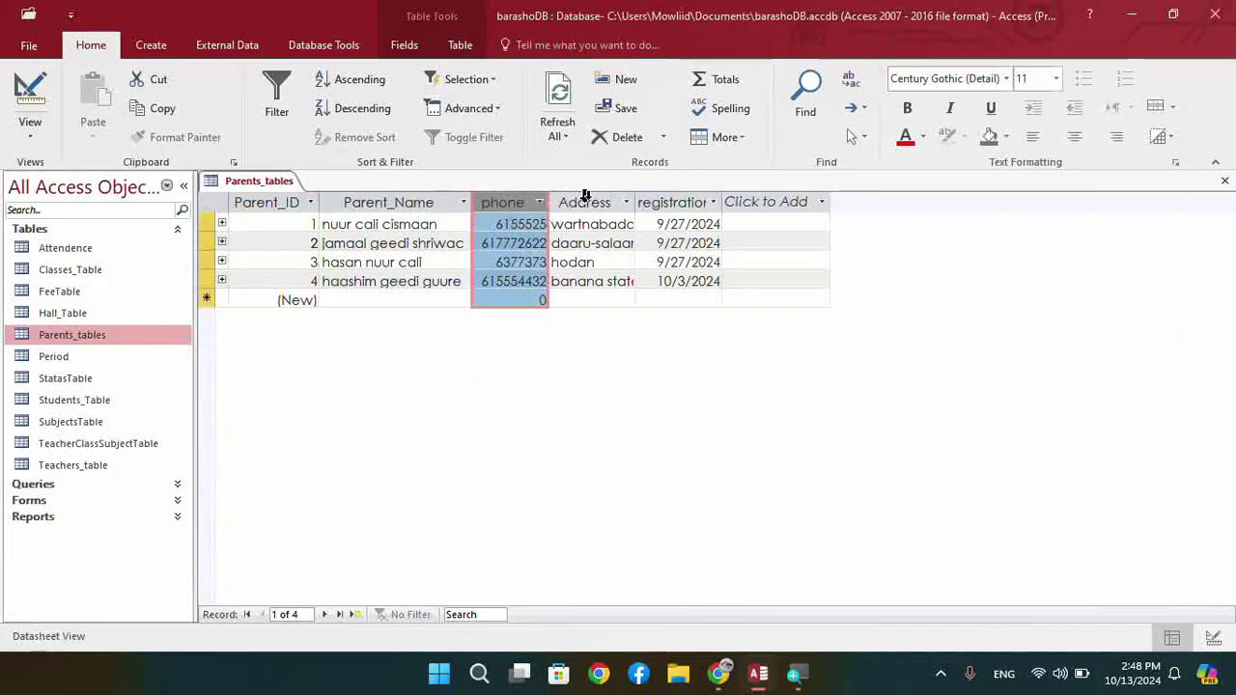
left_click(590, 202)
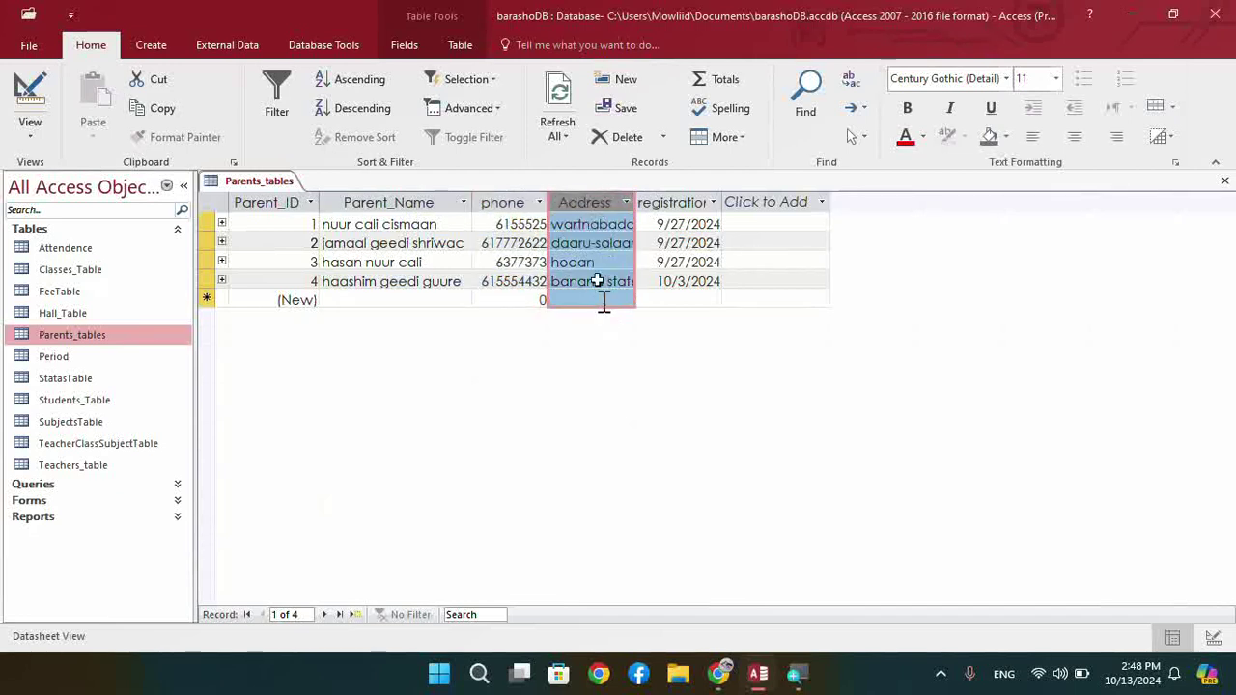
right_click(587, 211)
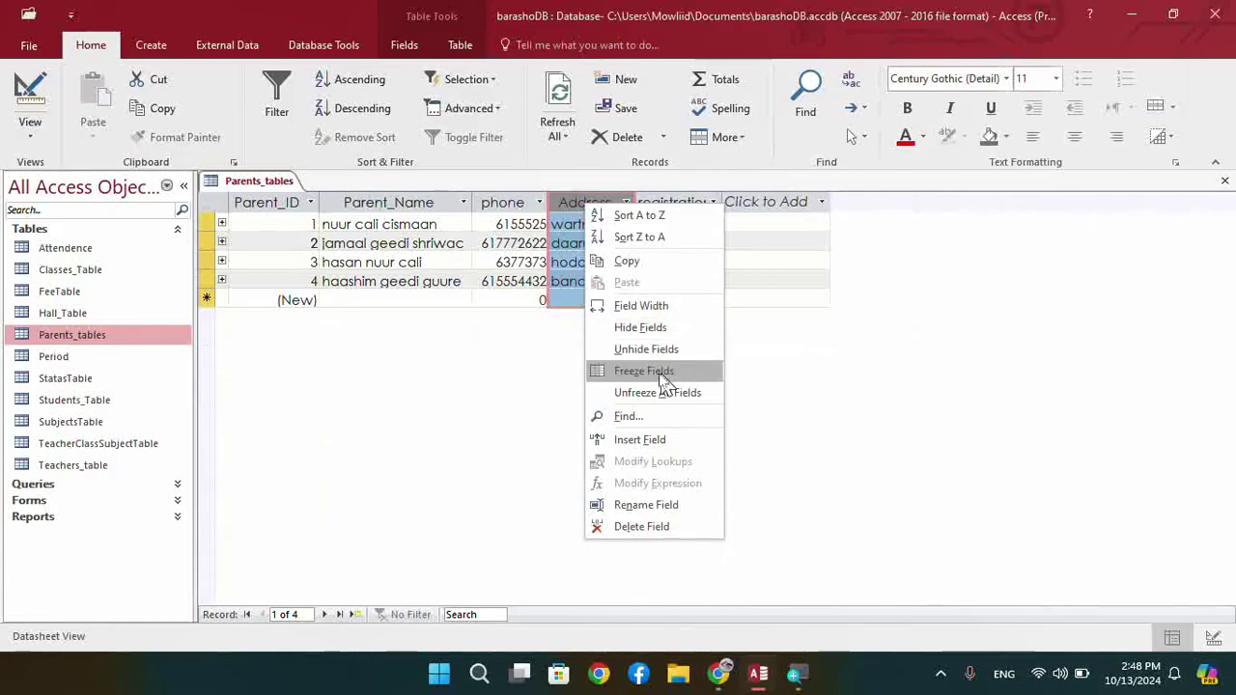
left_click(639, 330)
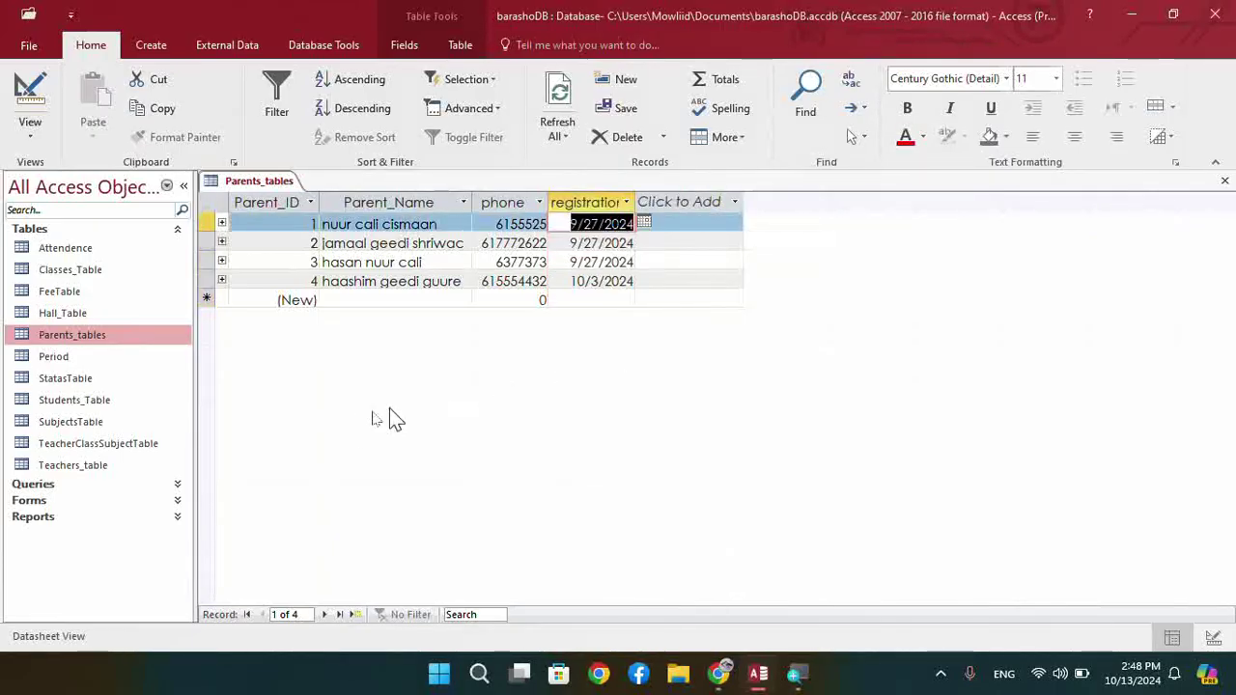
left_click(575, 242)
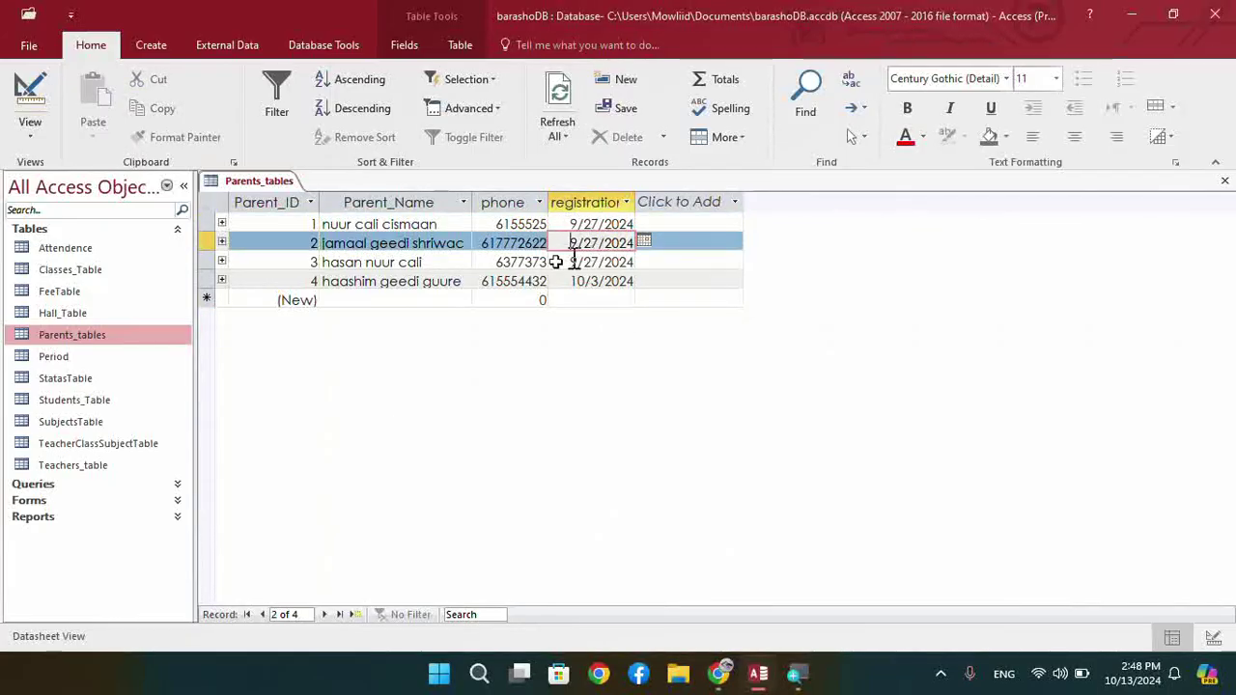
left_click(382, 299)
left_click(539, 299)
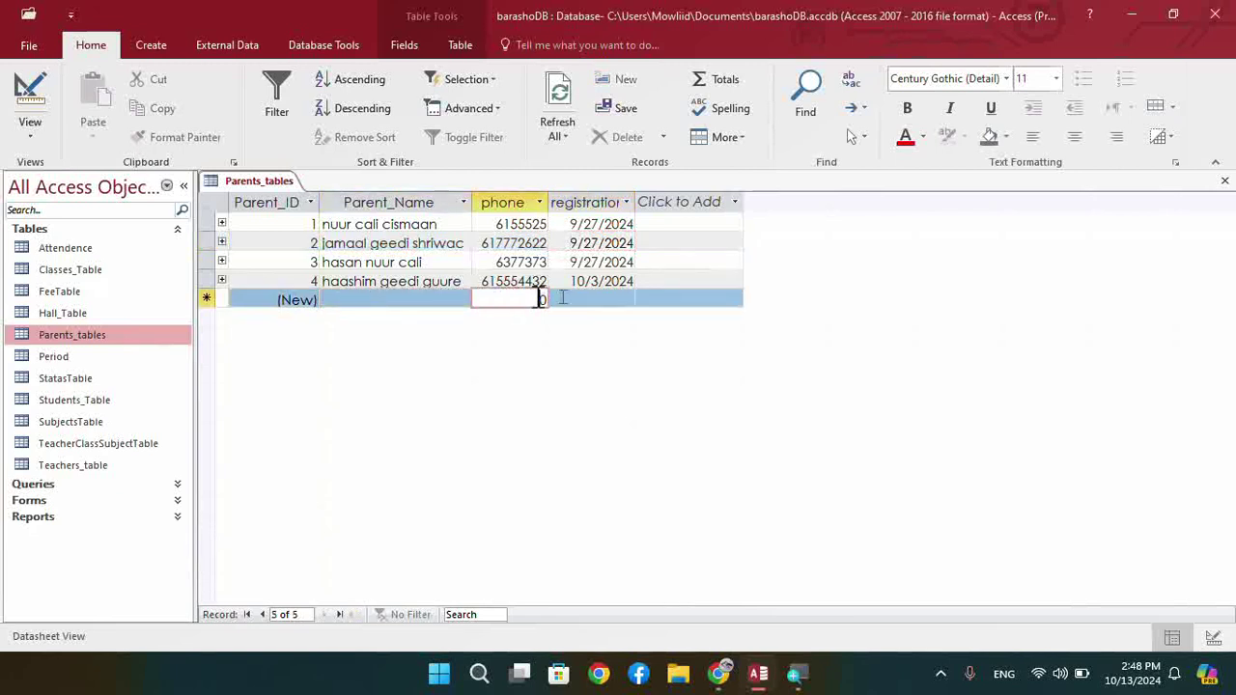
left_click(593, 300)
left_click(670, 299)
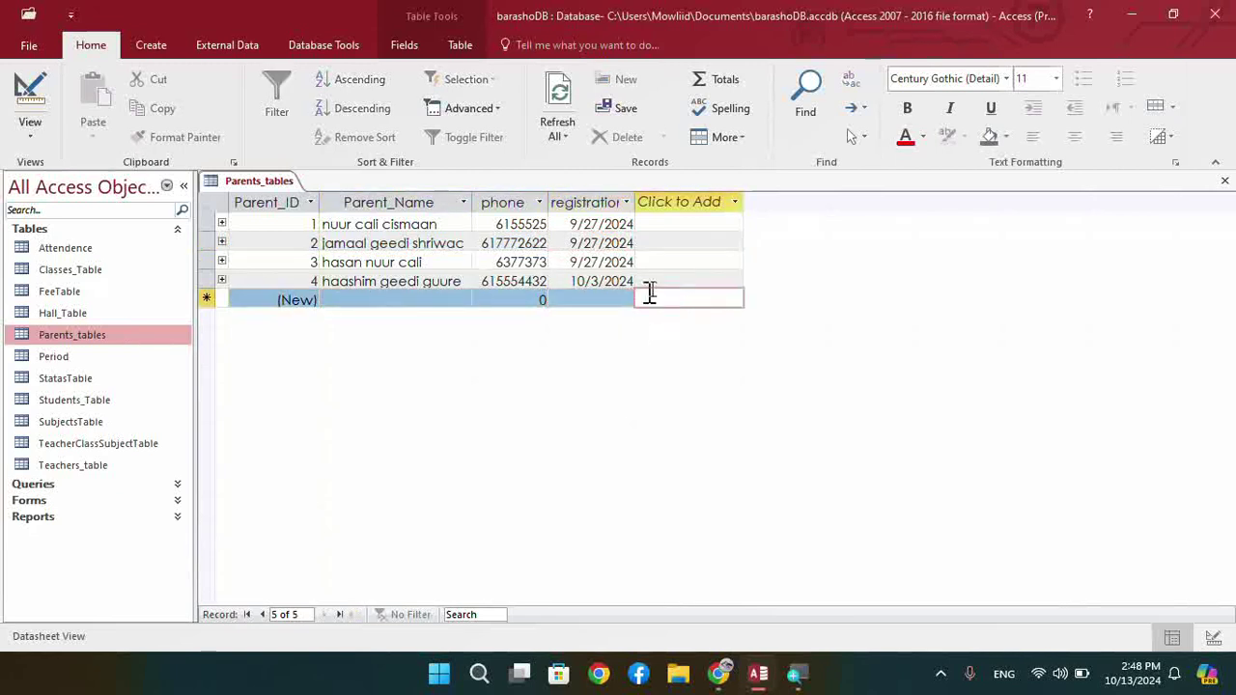
left_click(687, 207)
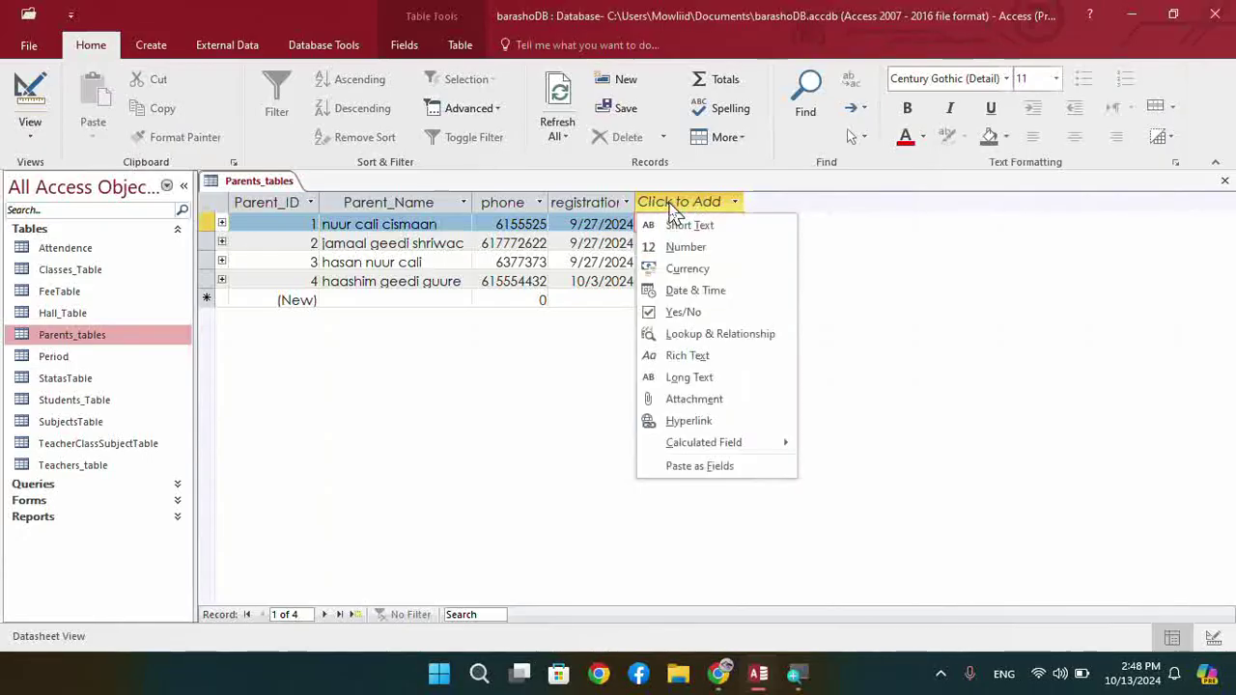
left_click(700, 205)
left_click(712, 205)
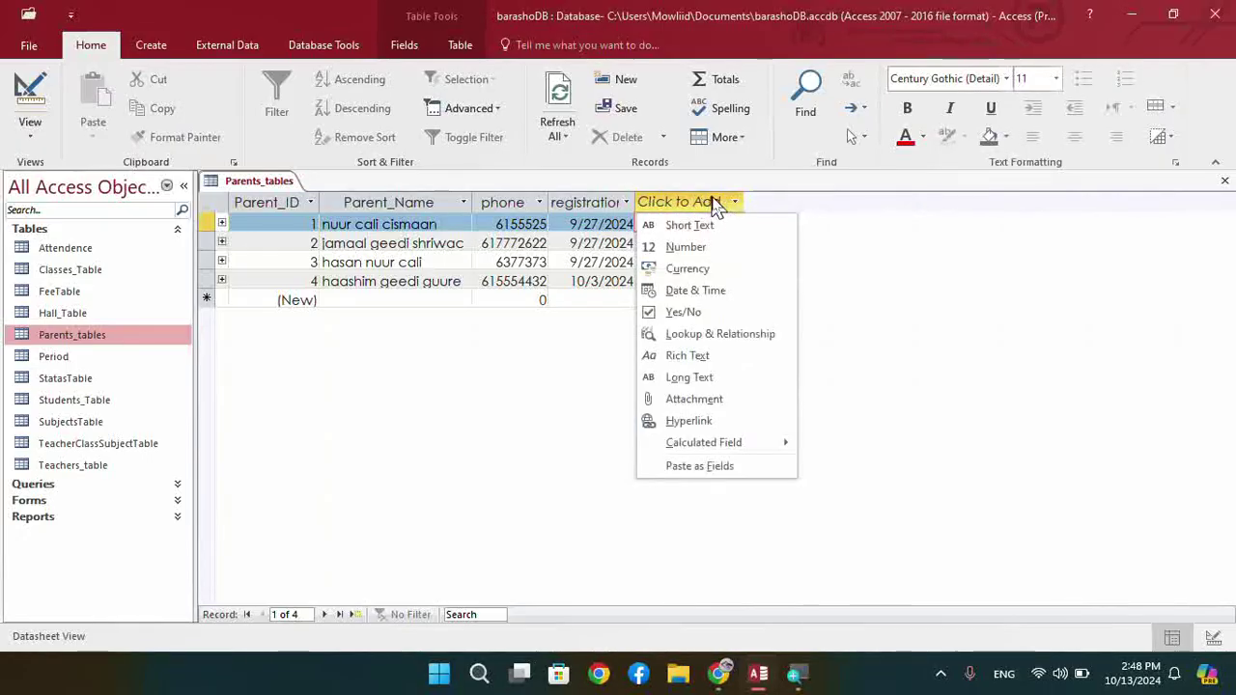
left_click(773, 202)
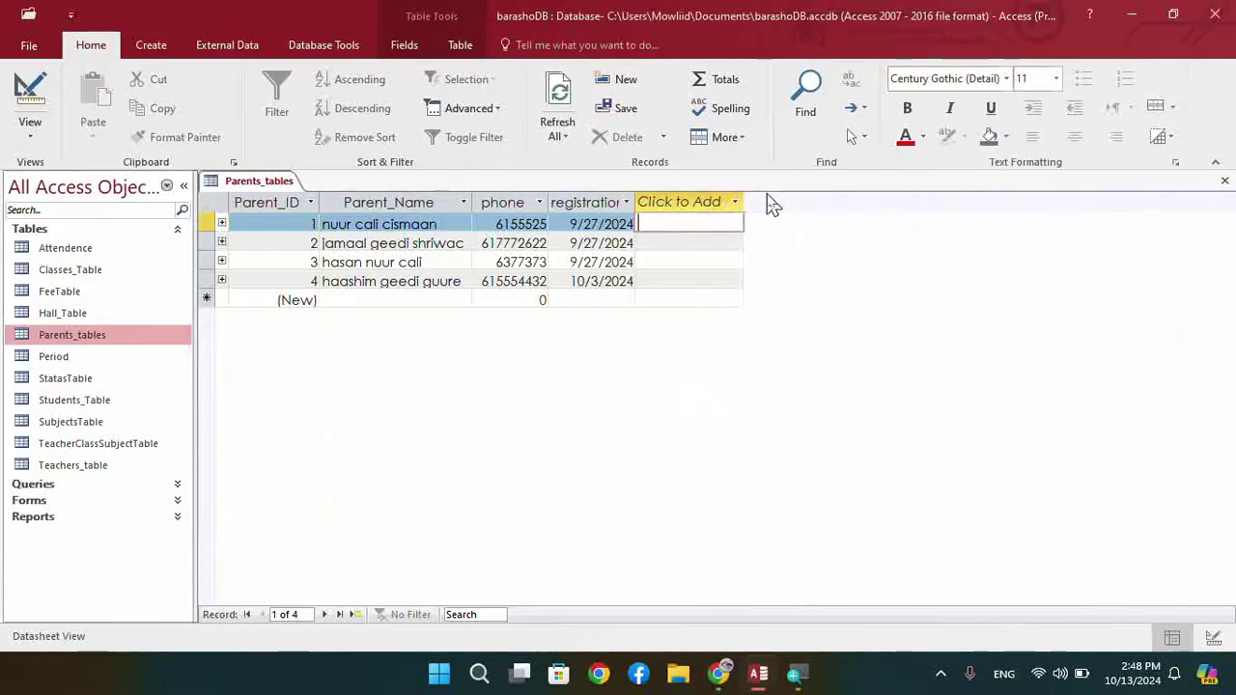
left_click(647, 205)
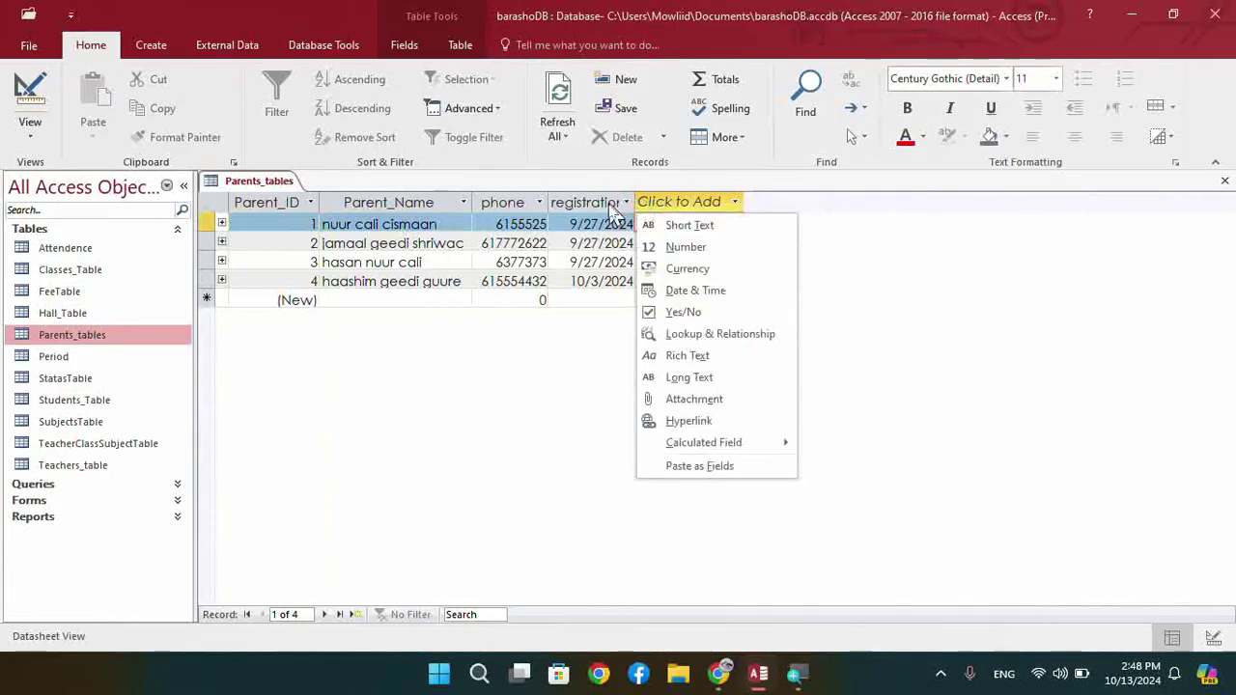
Unhide the Address field and hide the Click to Add column in Parents_tables
right_click(602, 204)
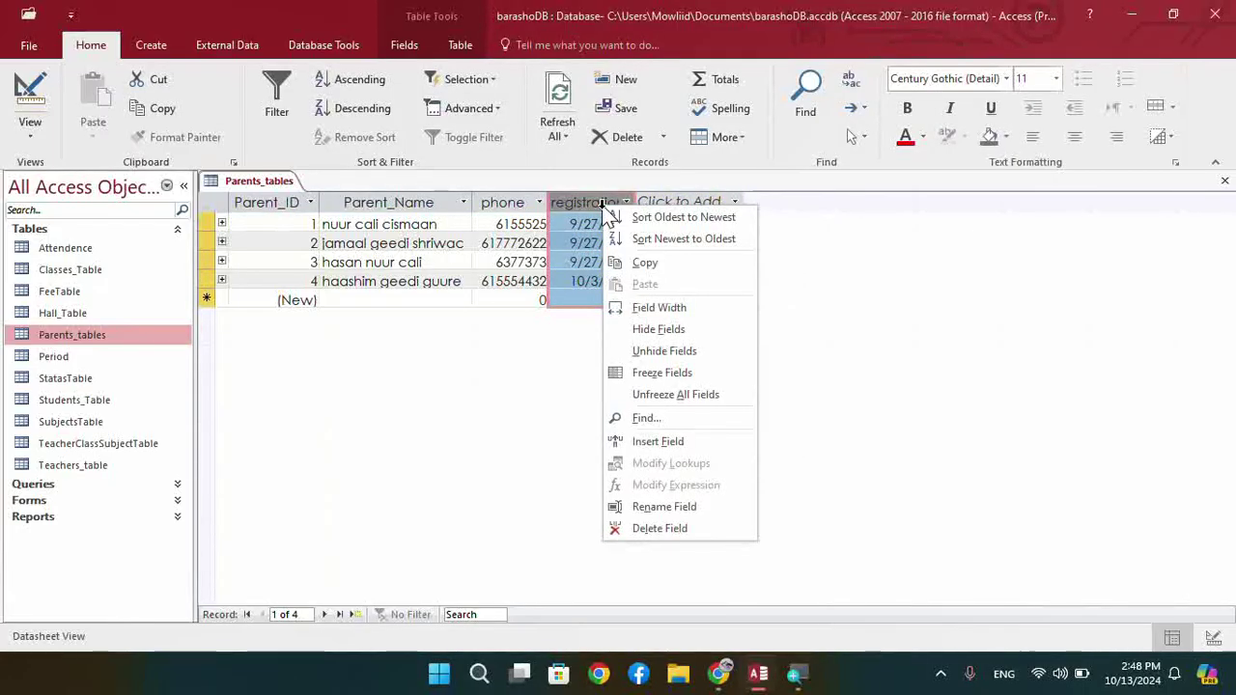
left_click(664, 351)
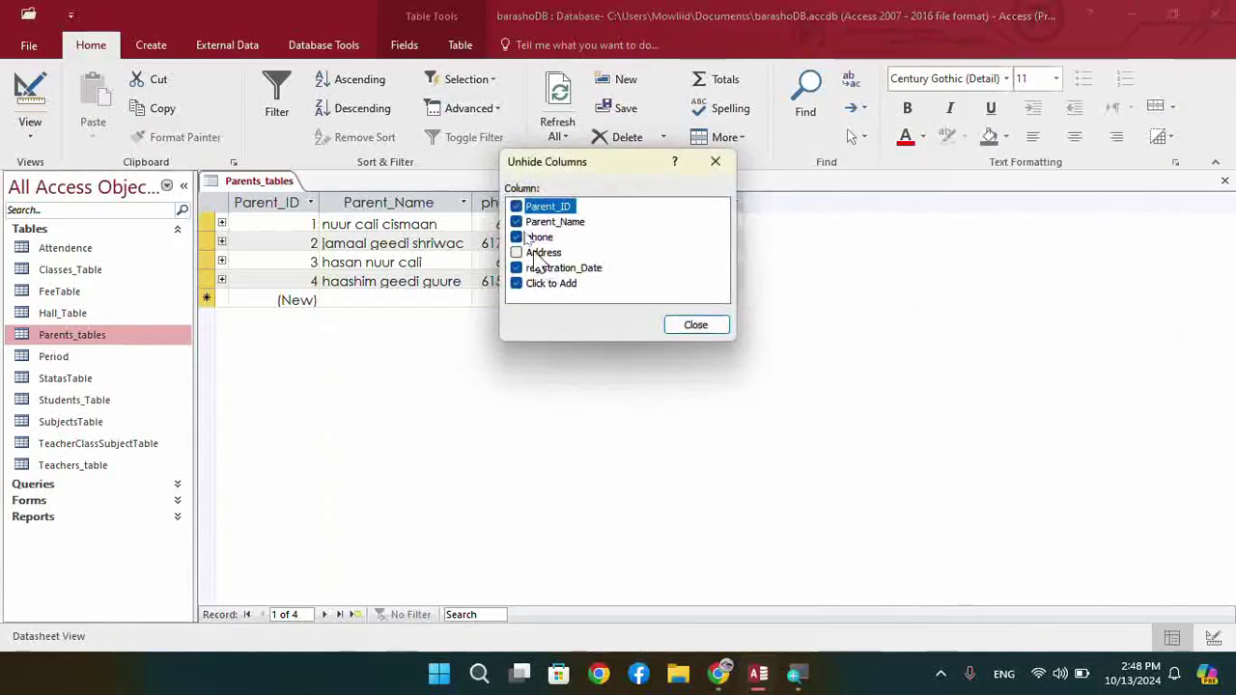
left_click(515, 252)
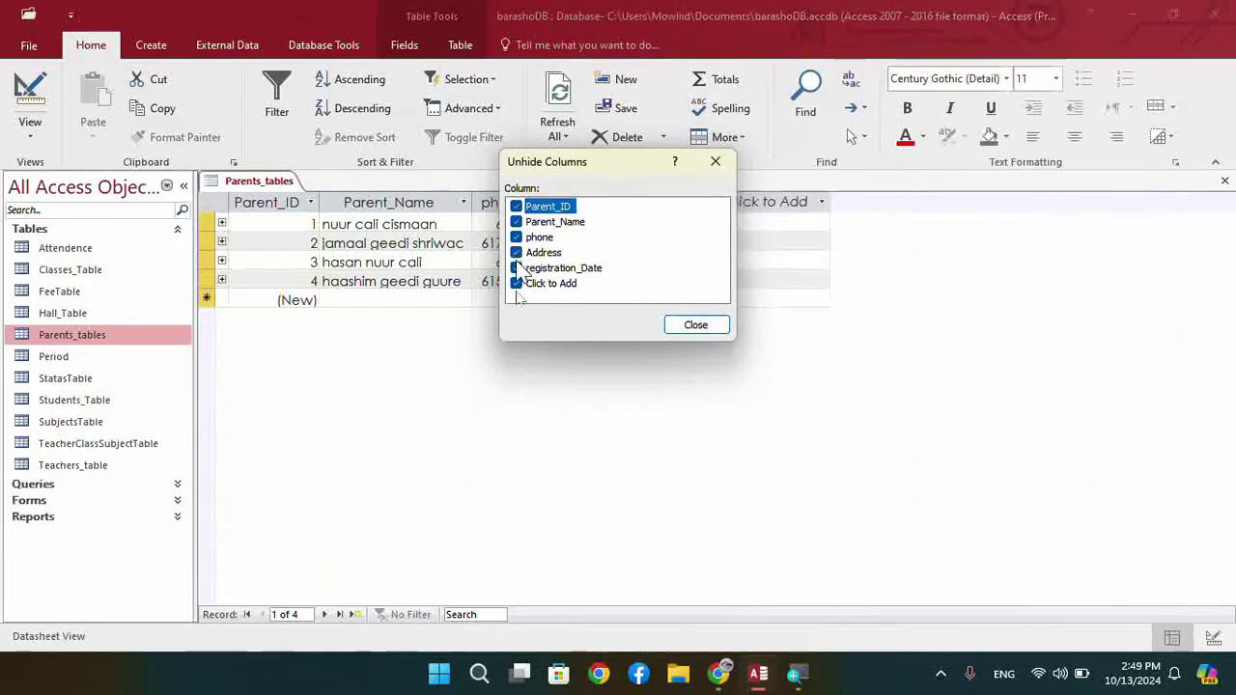
left_click(516, 285)
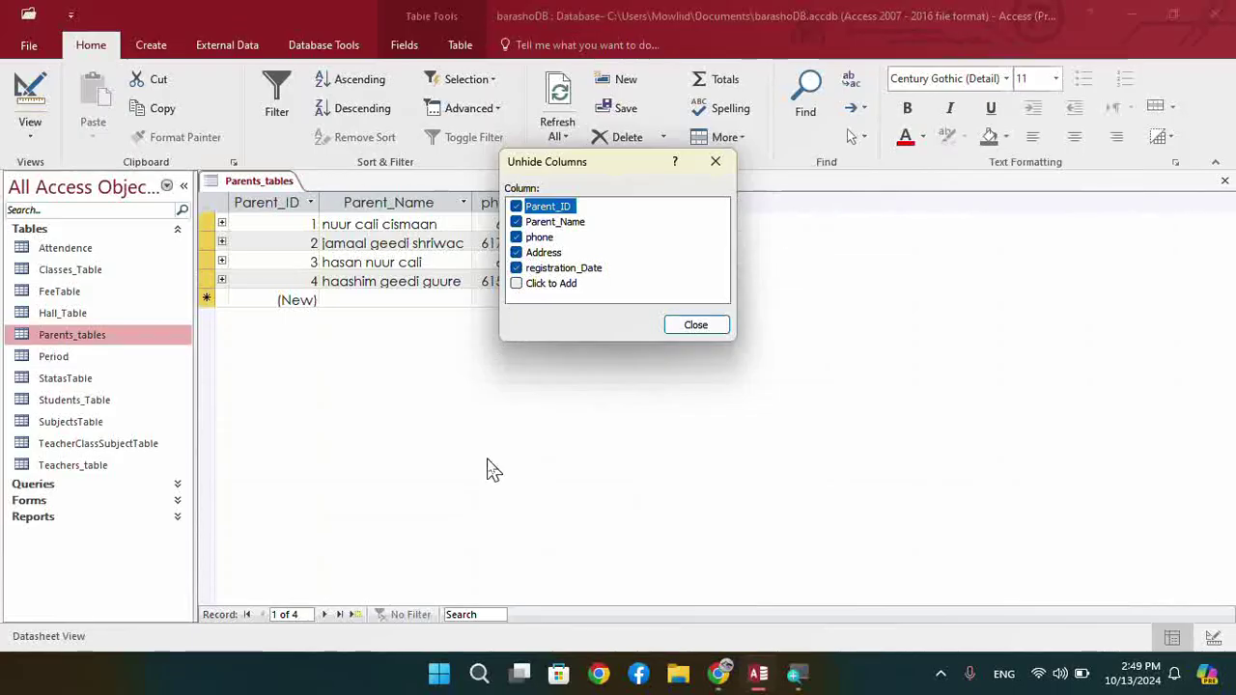
left_click(518, 286)
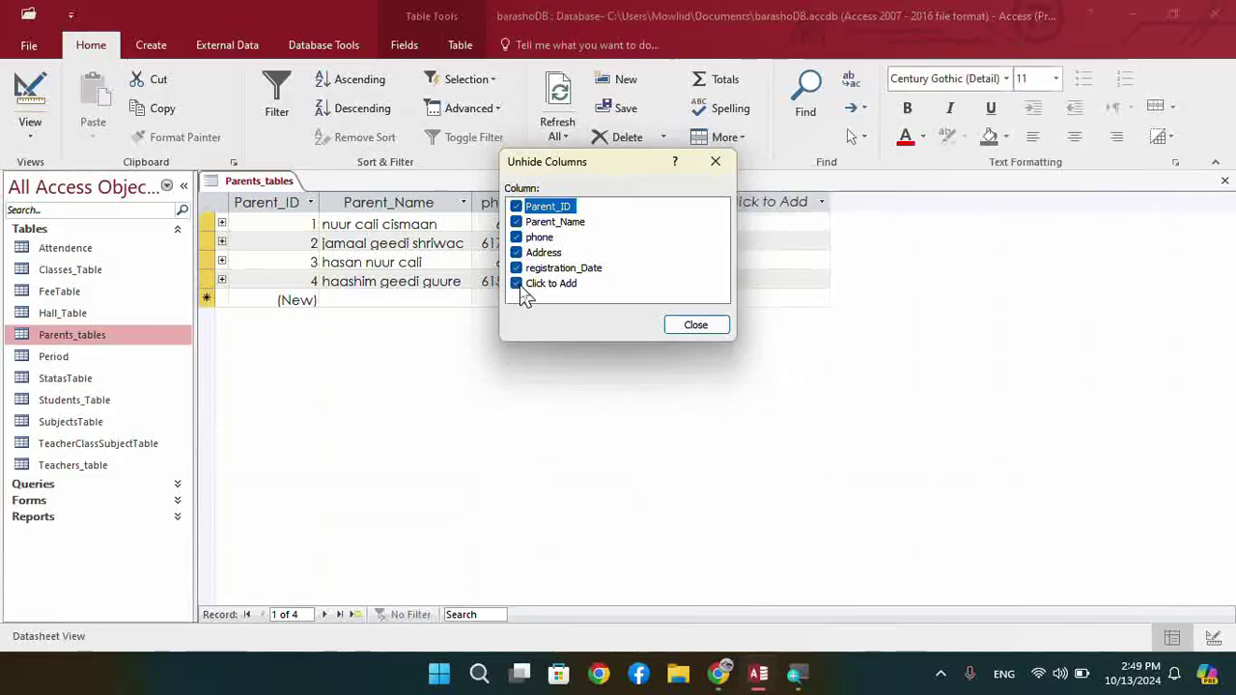
left_click(518, 286)
left_click(696, 325)
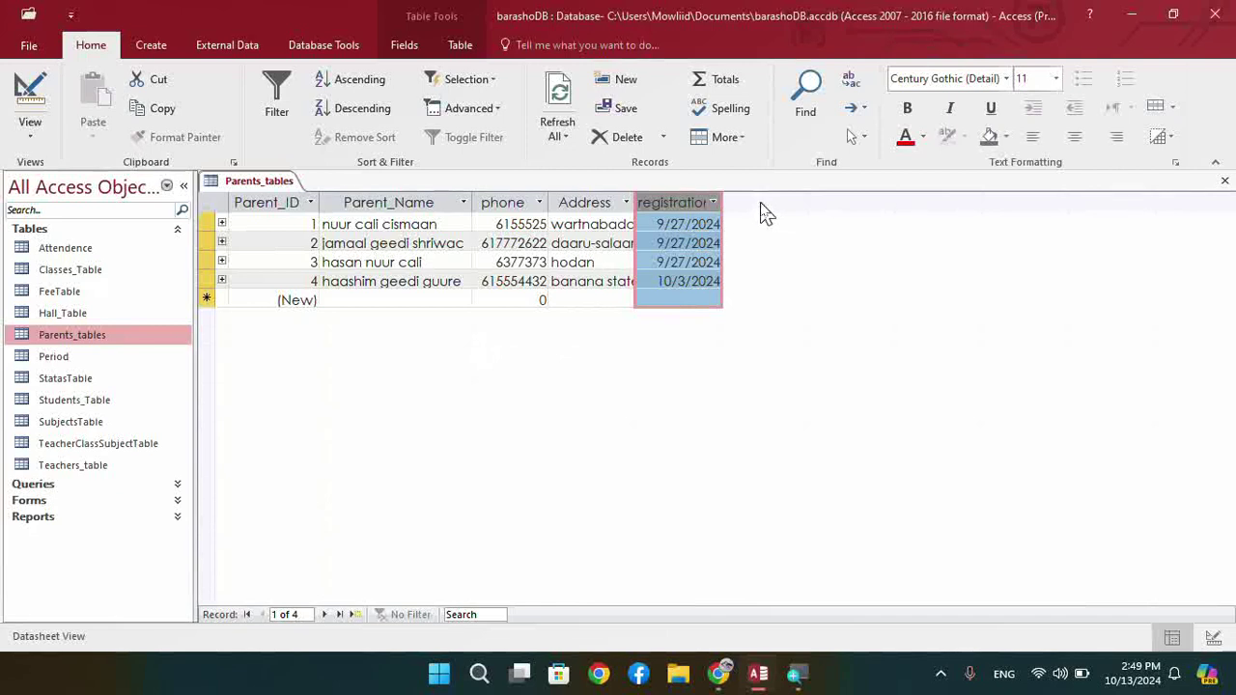
Hide the Address field of Parents_tables again
left_click(609, 245)
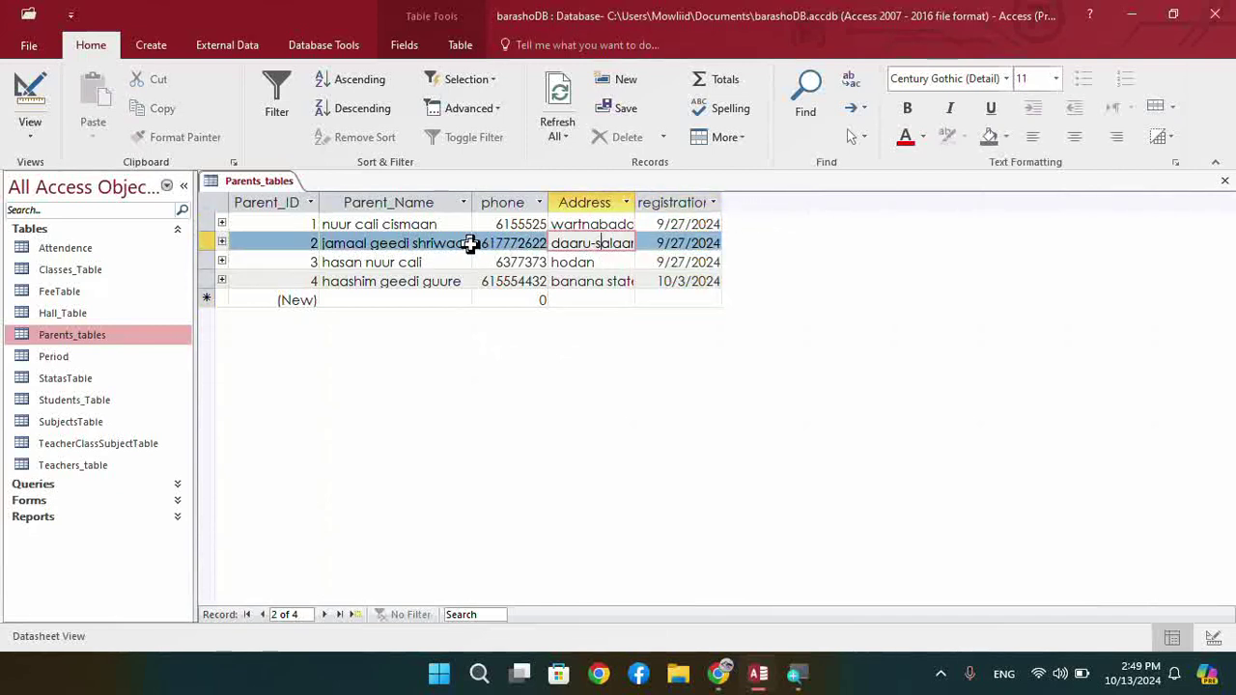
right_click(586, 203)
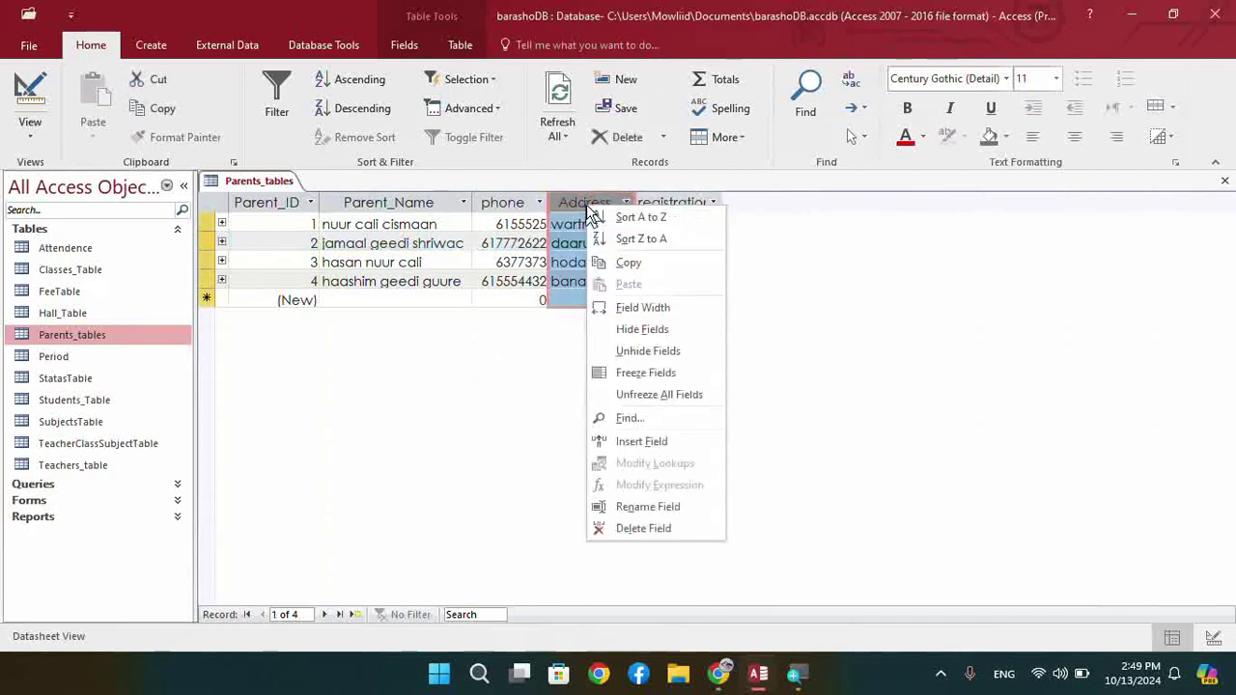
left_click(632, 330)
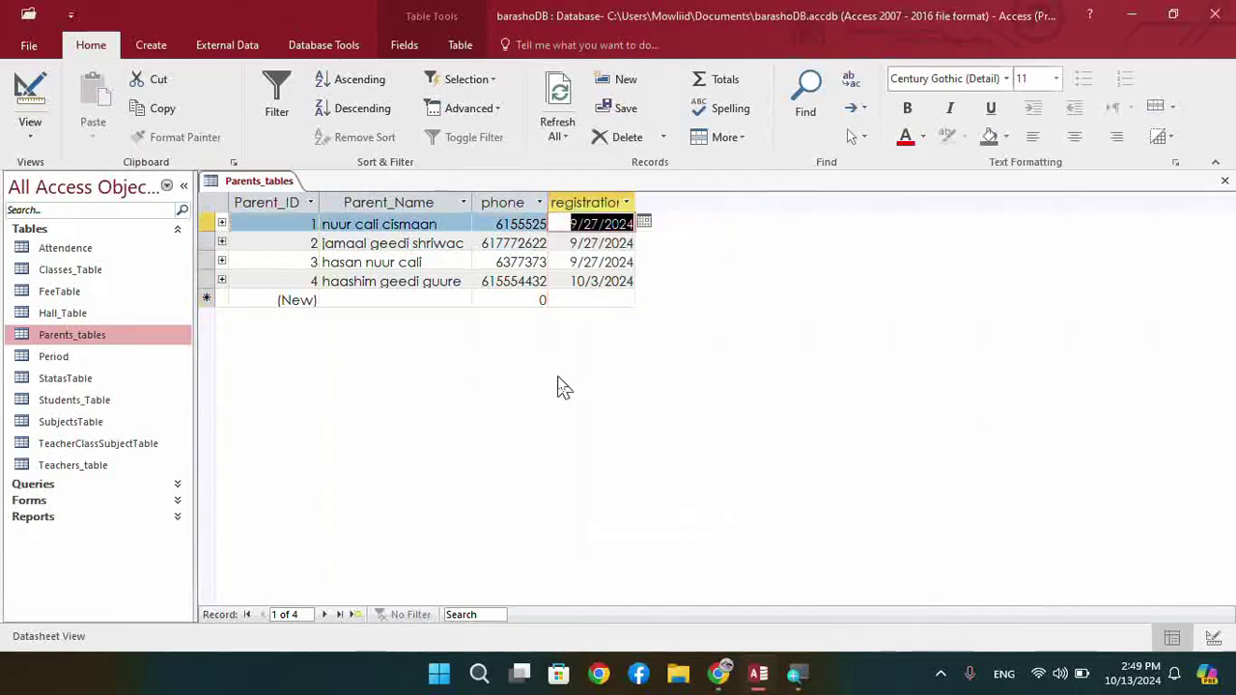
Show both the Address and Click to Add columns, and move the Unhide Columns dialog clear of the datasheet's last fields
right_click(591, 205)
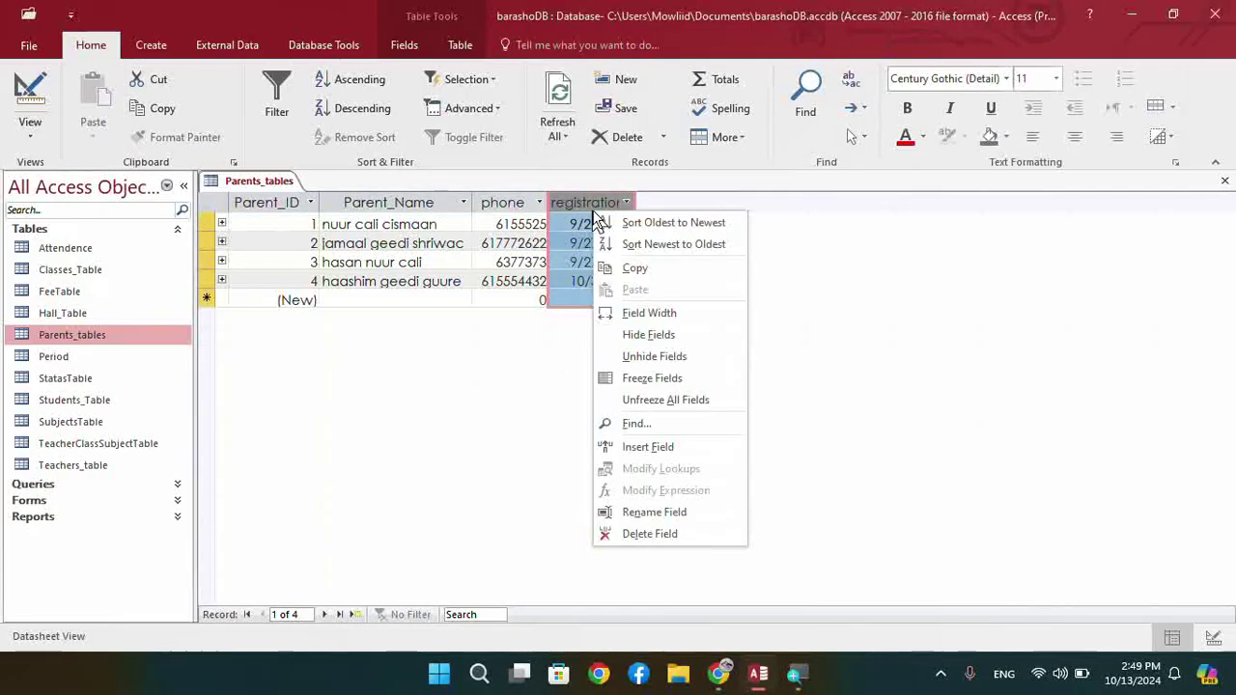
left_click(643, 357)
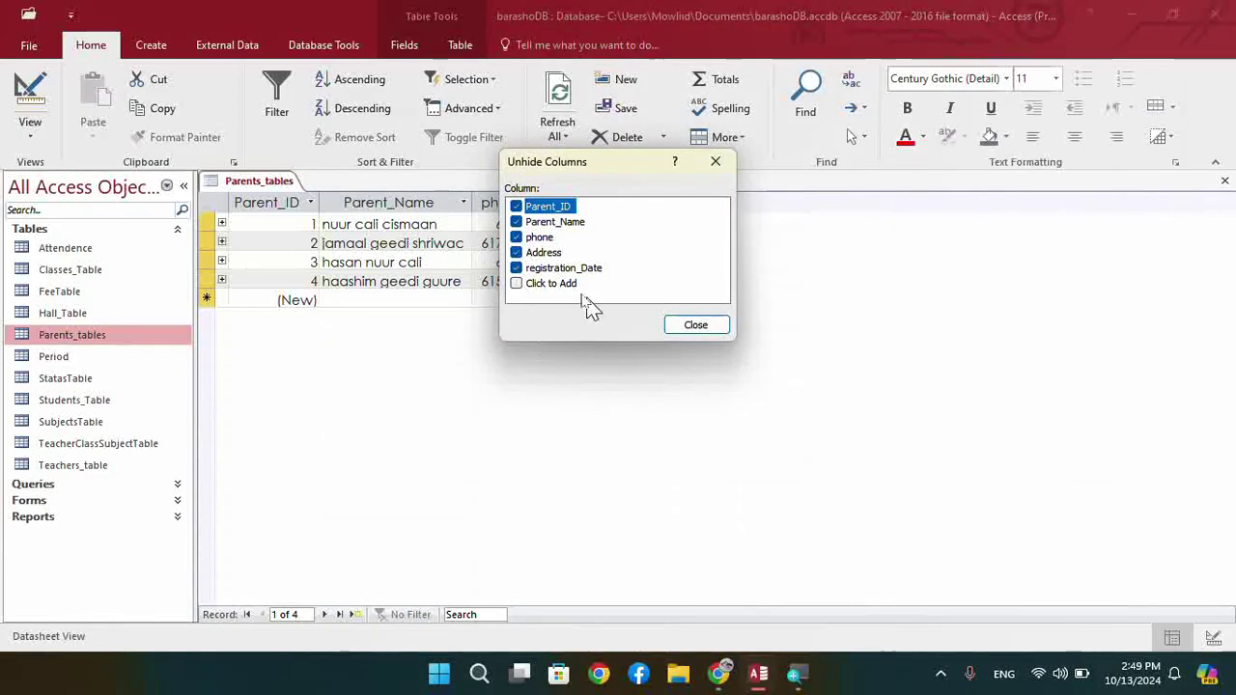
left_click(515, 283)
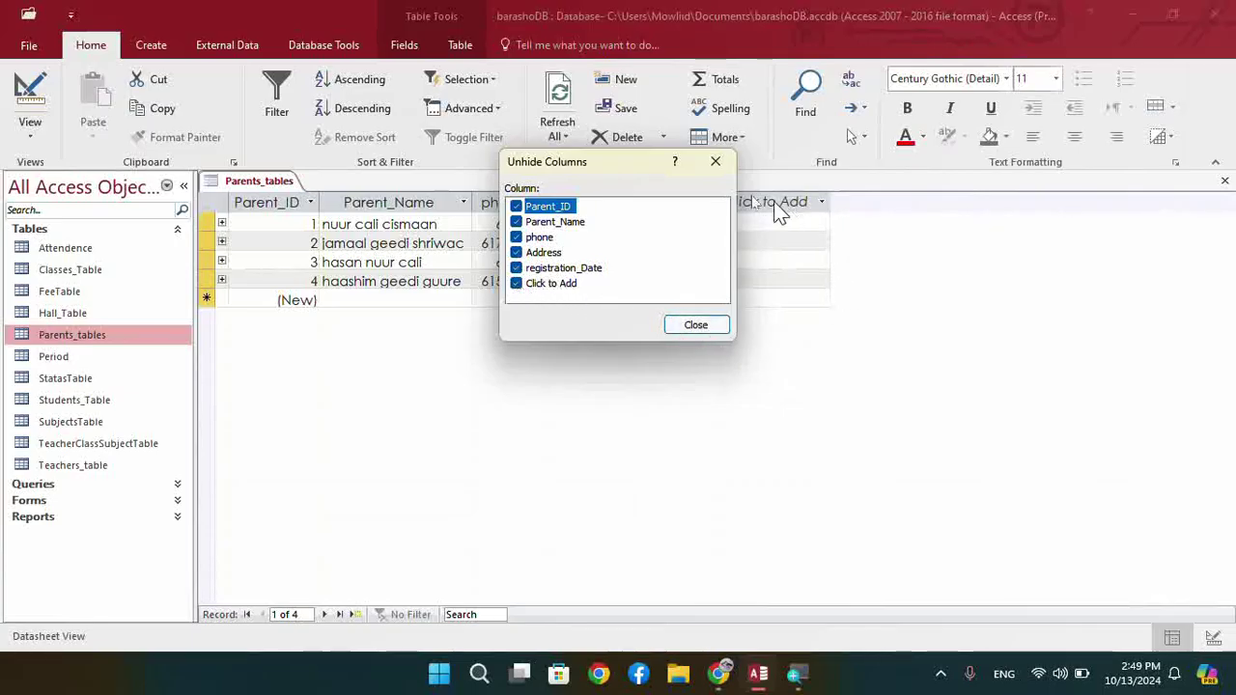
left_click_drag(645, 171, 380, 179)
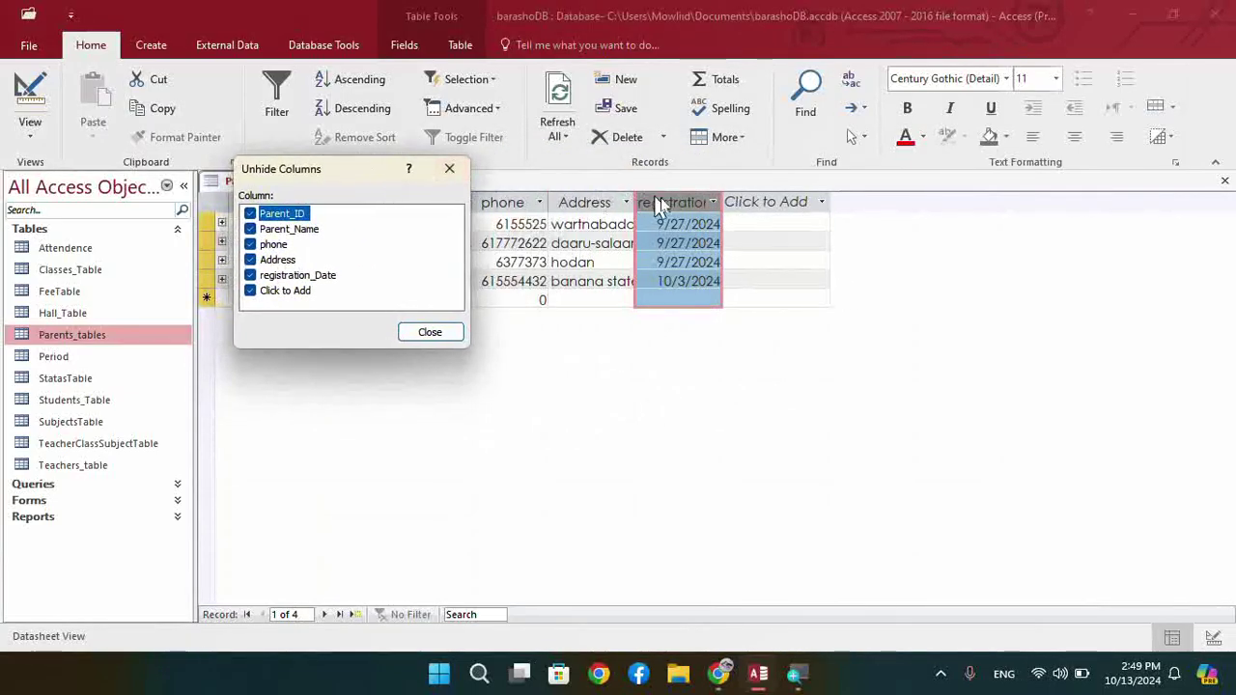
Hide every column of Parents_tables in the Unhide Columns dialog, and move the dialog away from the datasheet's first fields
left_click(251, 277)
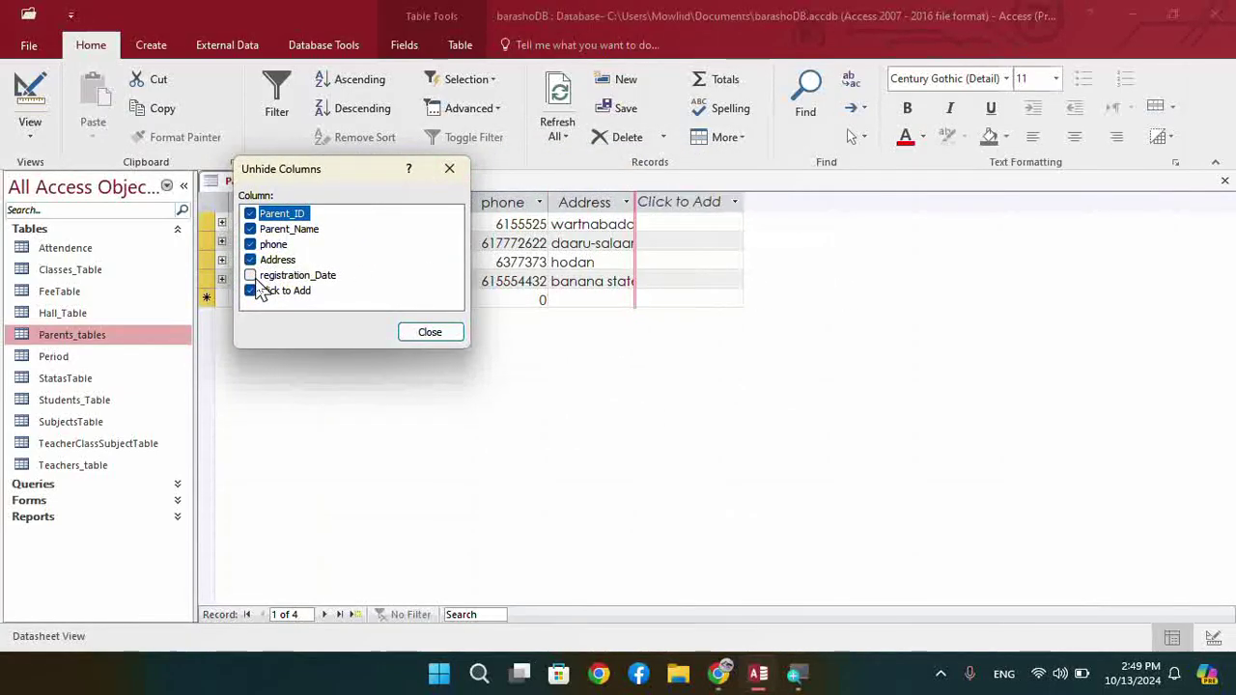
left_click(250, 291)
left_click(251, 291)
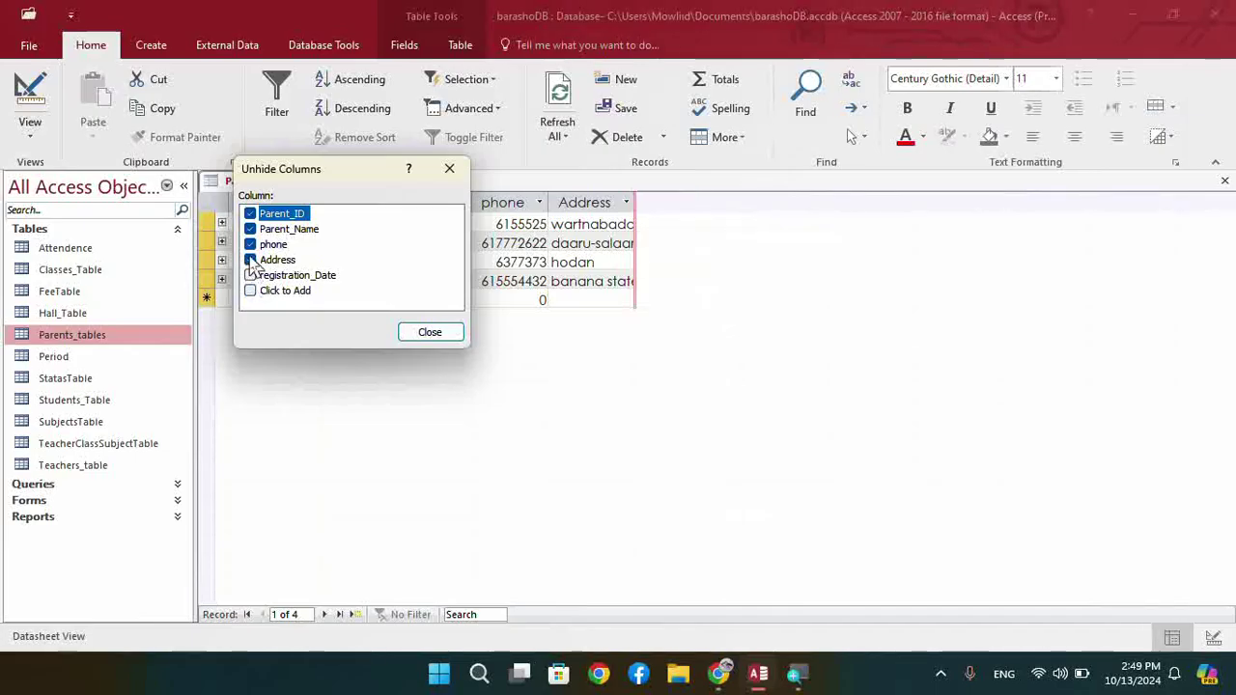
left_click(251, 260)
left_click(250, 244)
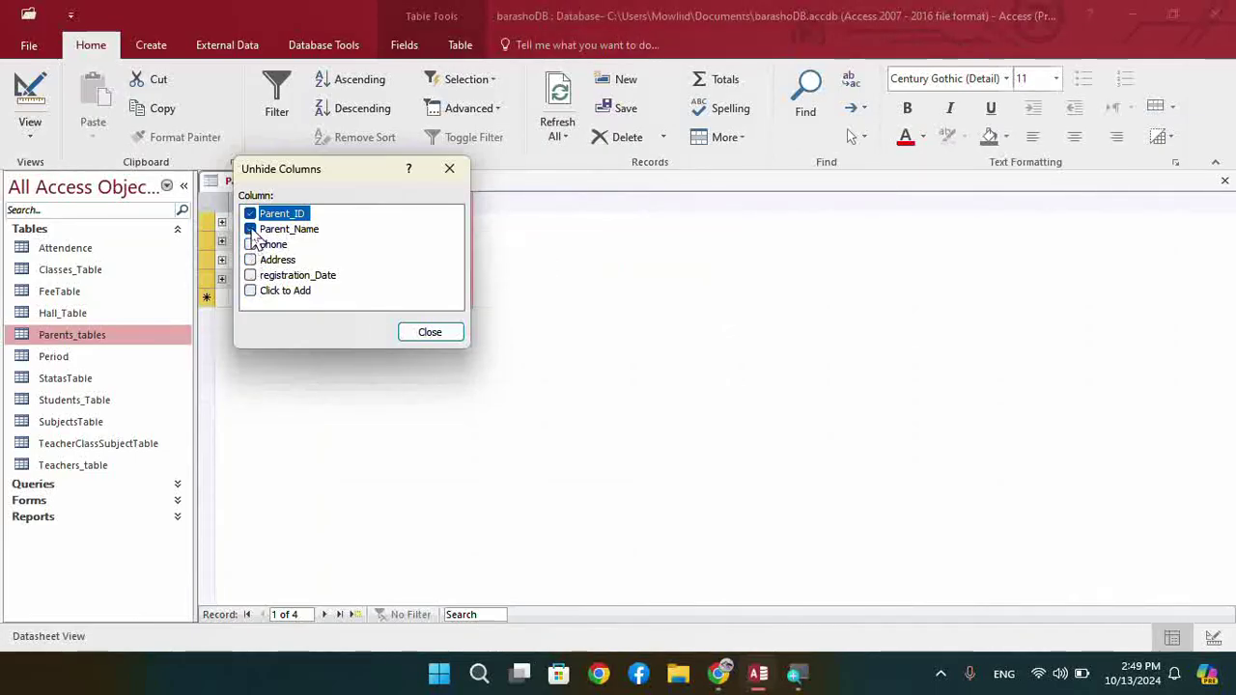
left_click(250, 229)
left_click(250, 213)
left_click_drag(316, 174, 803, 179)
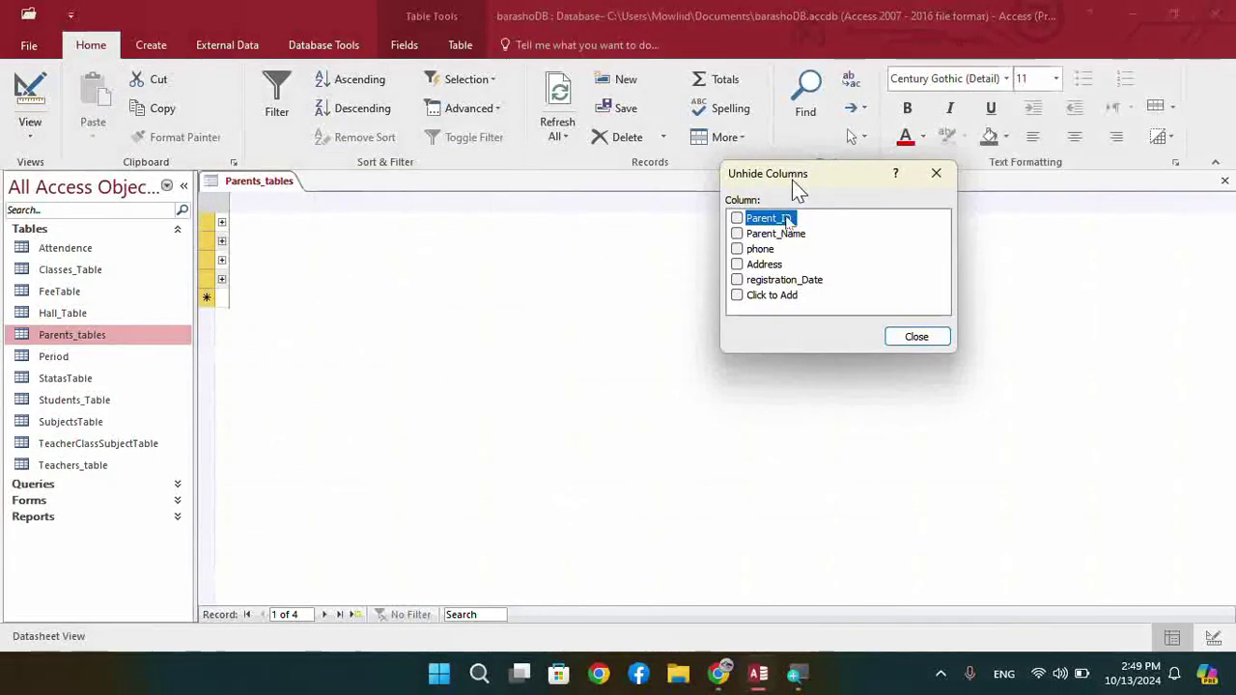
Show the Parent_ID, Parent_Name, phone, Address and registration_Date fields, leaving Click to Add hidden, and close the Unhide Columns dialog
left_click(737, 219)
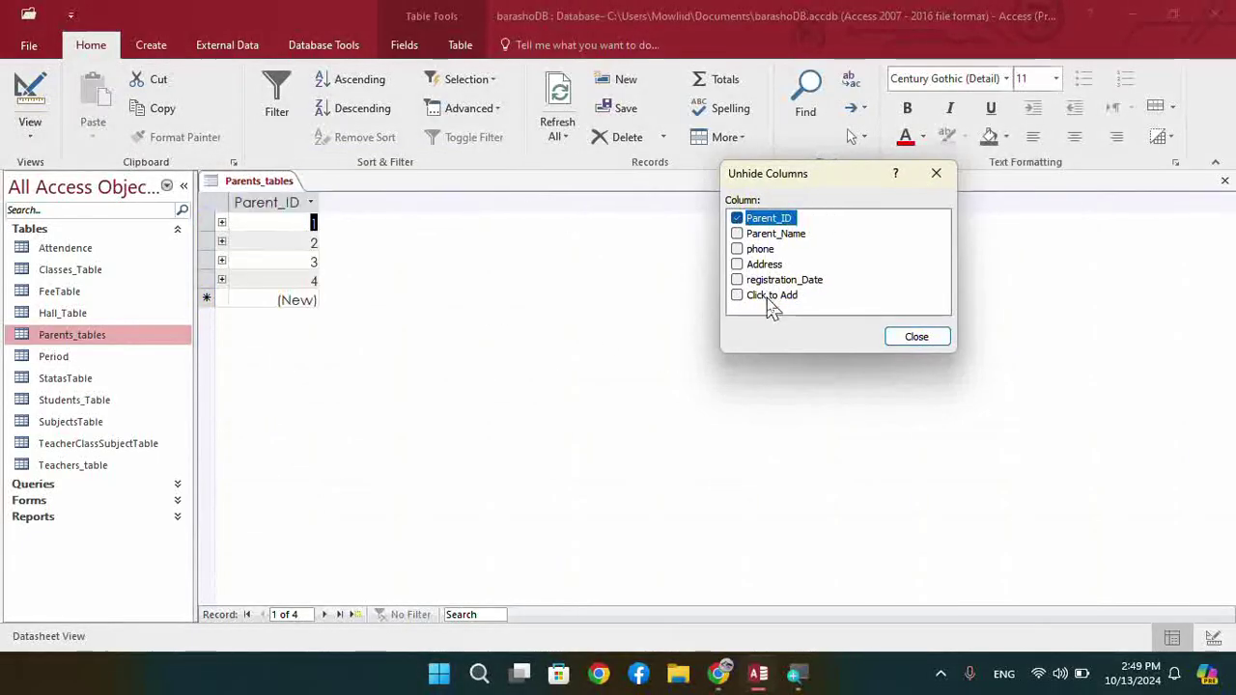
left_click(737, 234)
left_click(737, 249)
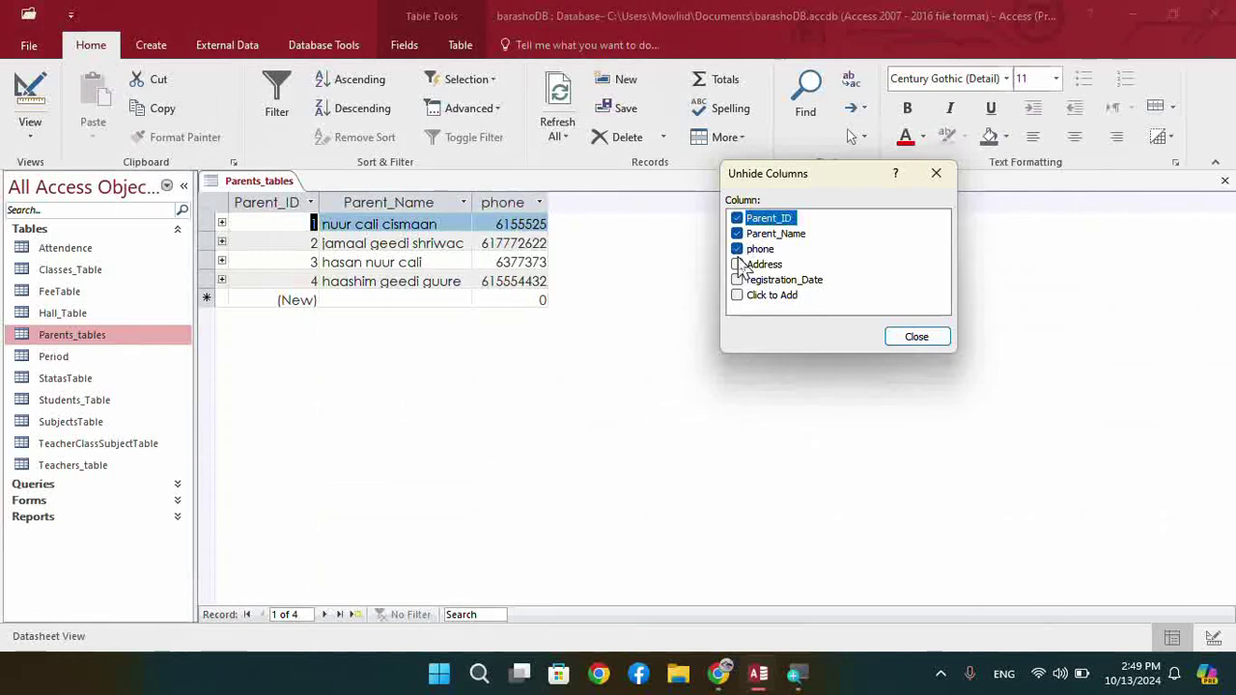
left_click(737, 265)
left_click(737, 280)
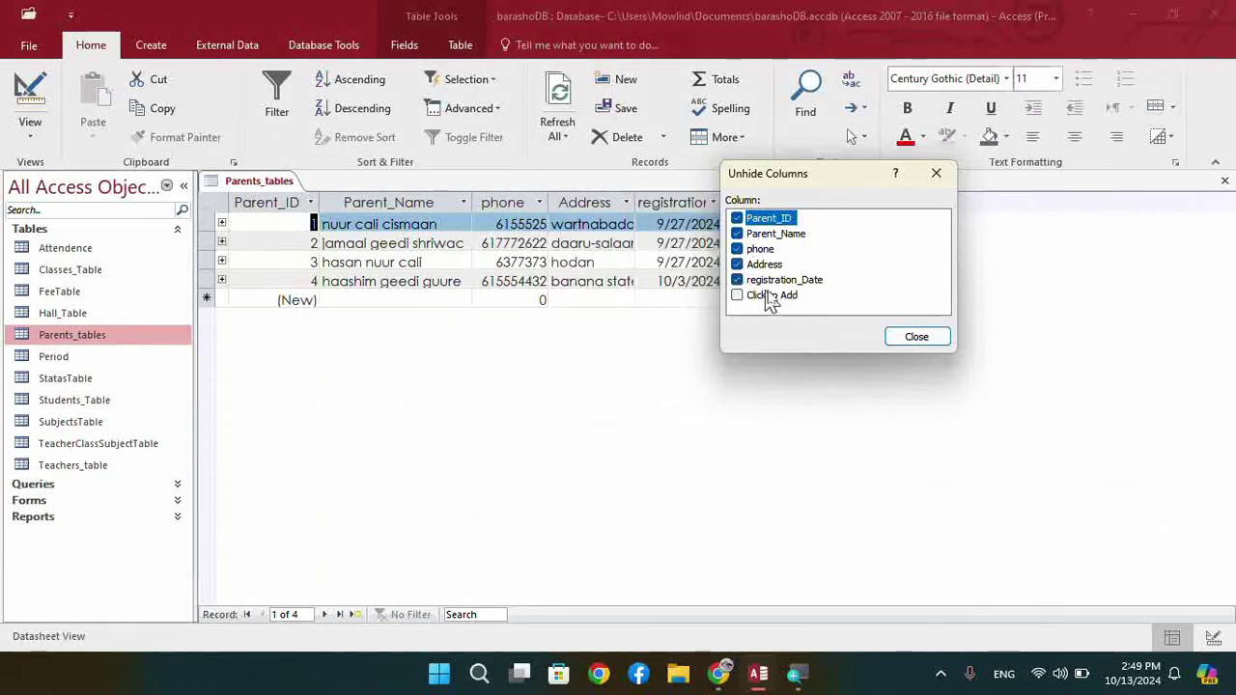
left_click(919, 338)
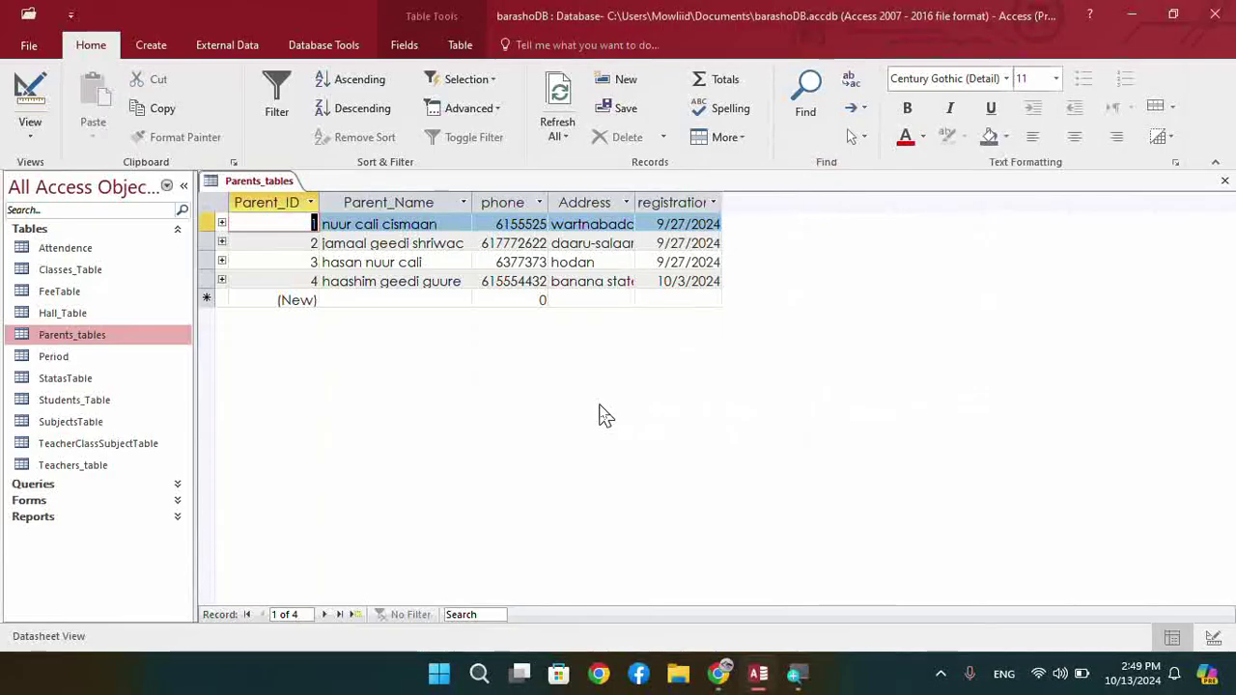
Switch to the Canva presentation in Chrome to check the next lesson topic, and return to the Access database
left_click(726, 673)
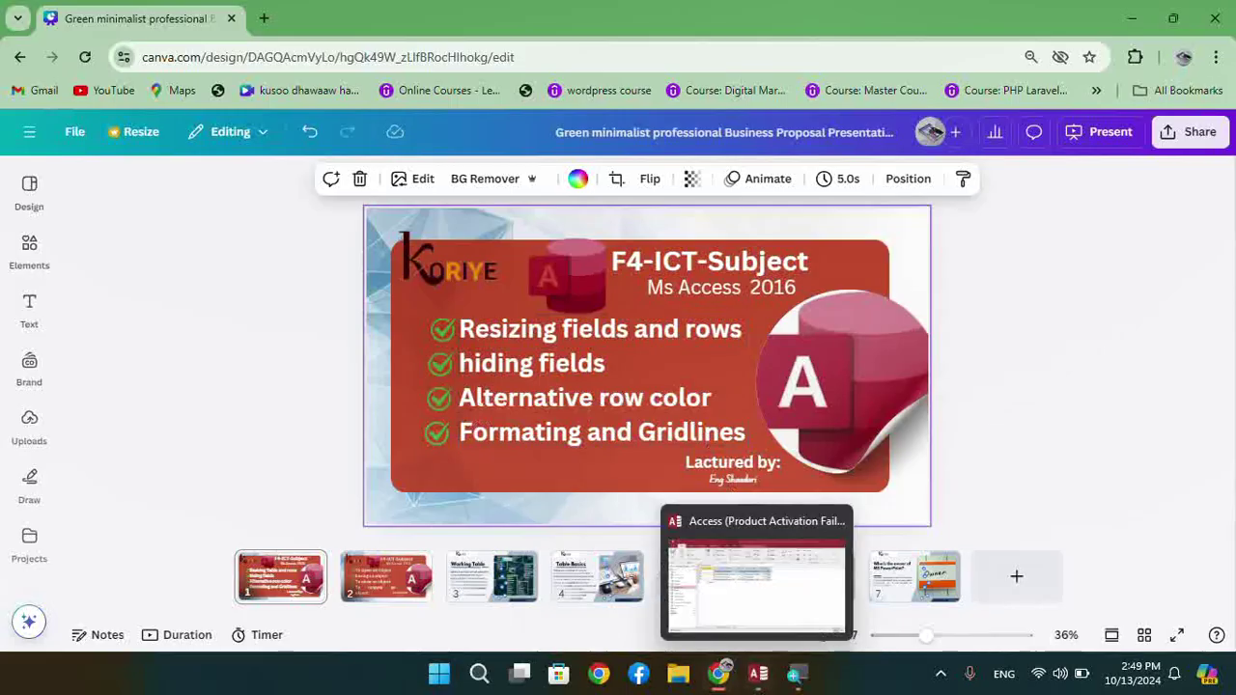
left_click(758, 673)
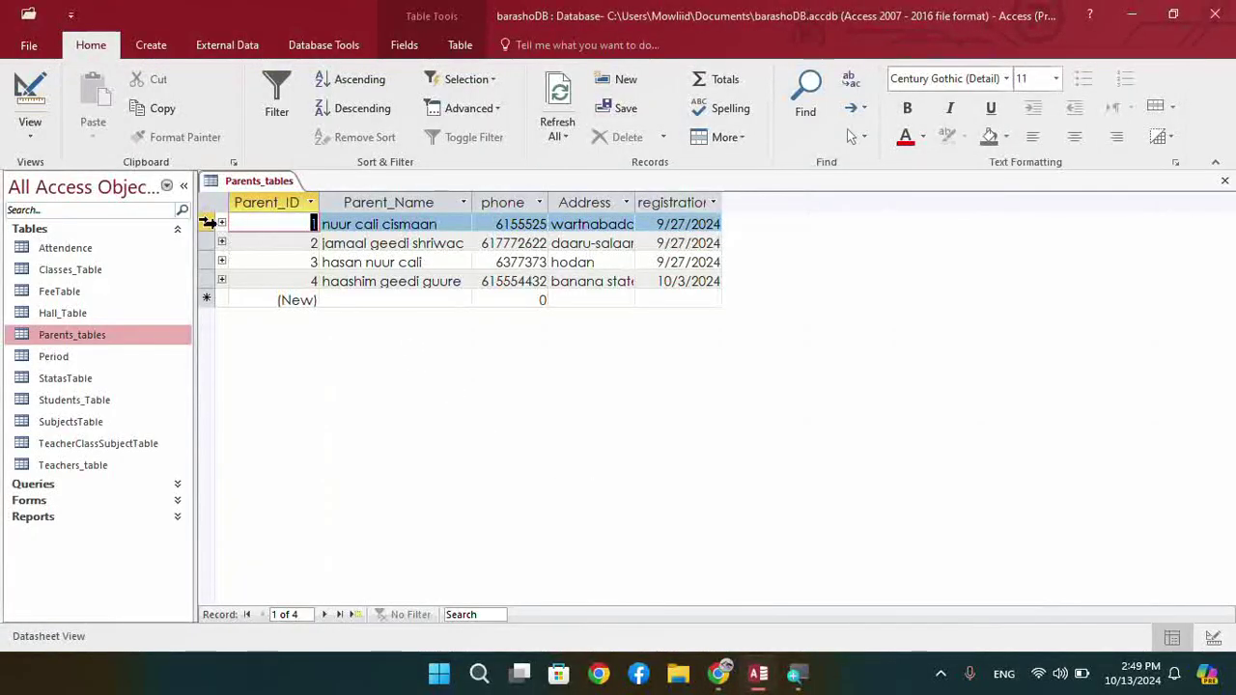
Select records 1 to 3, reduce the selection to record 1, and open the alternate row color choices
left_click_drag(204, 225, 220, 257)
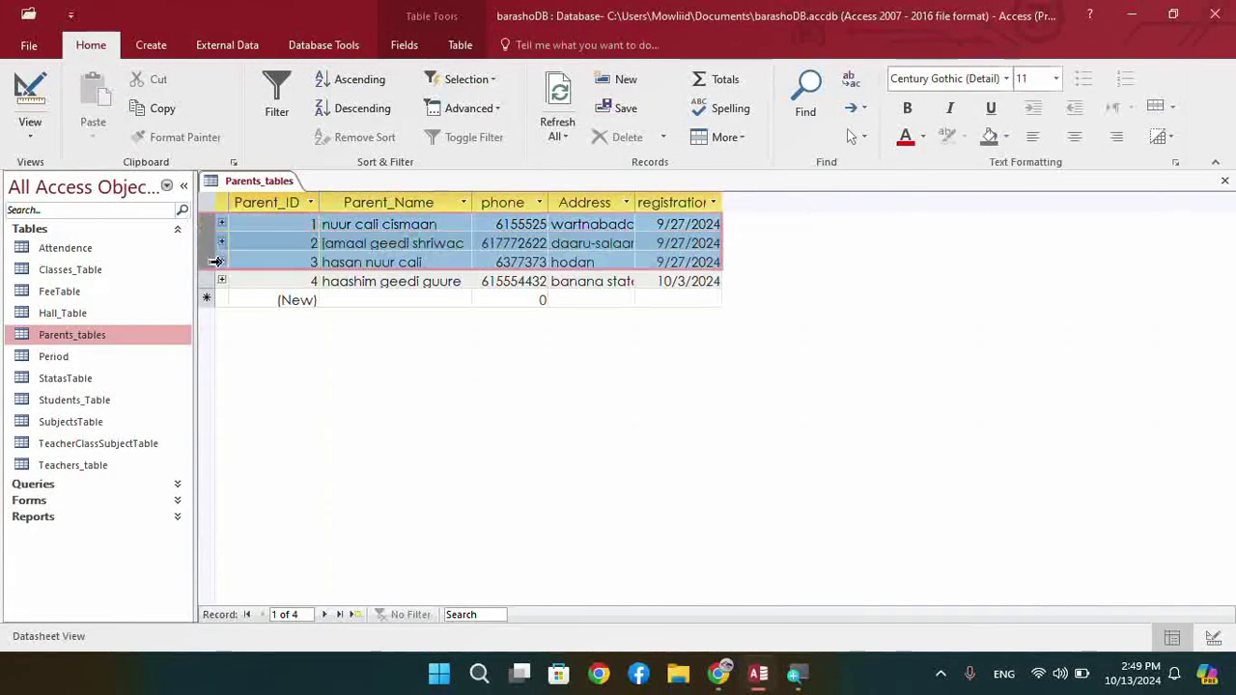
left_click(257, 263)
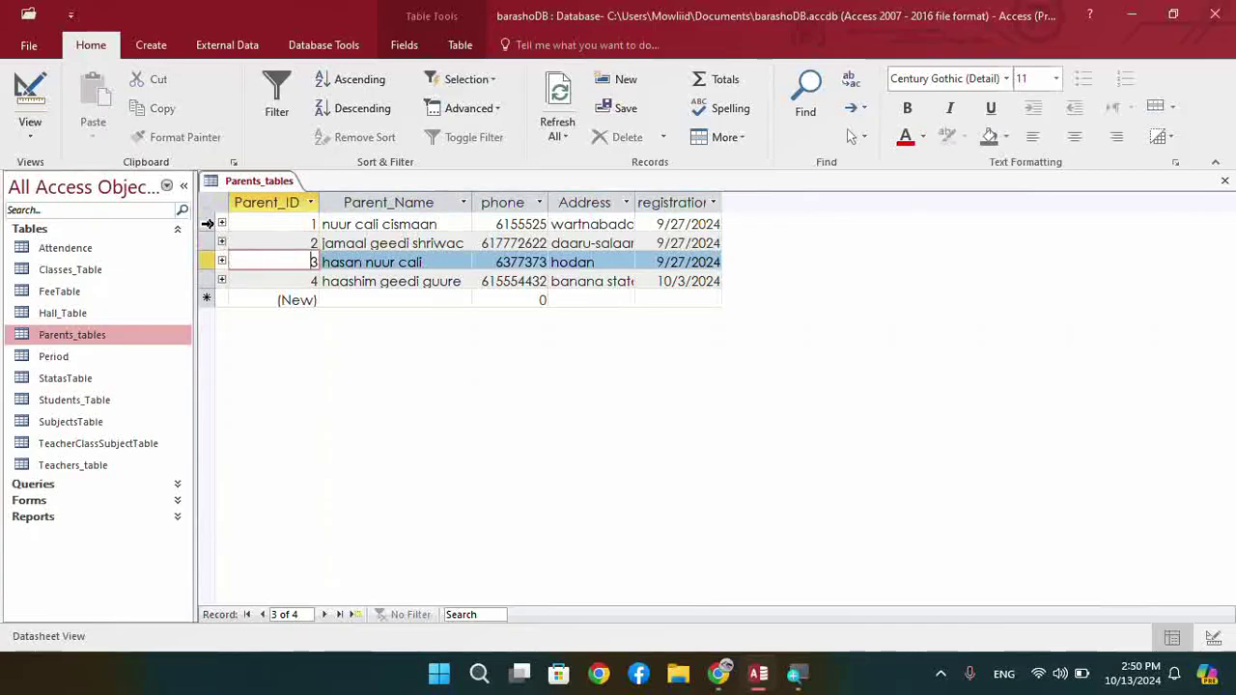
left_click(208, 223)
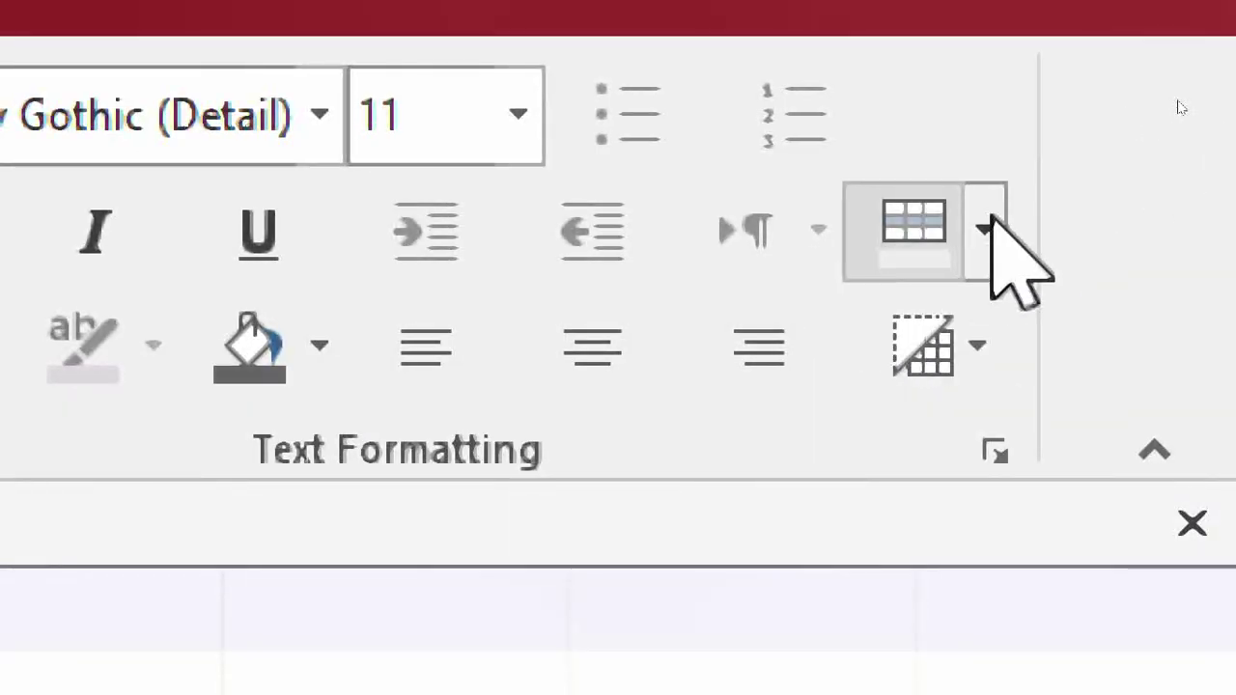
left_click(998, 207)
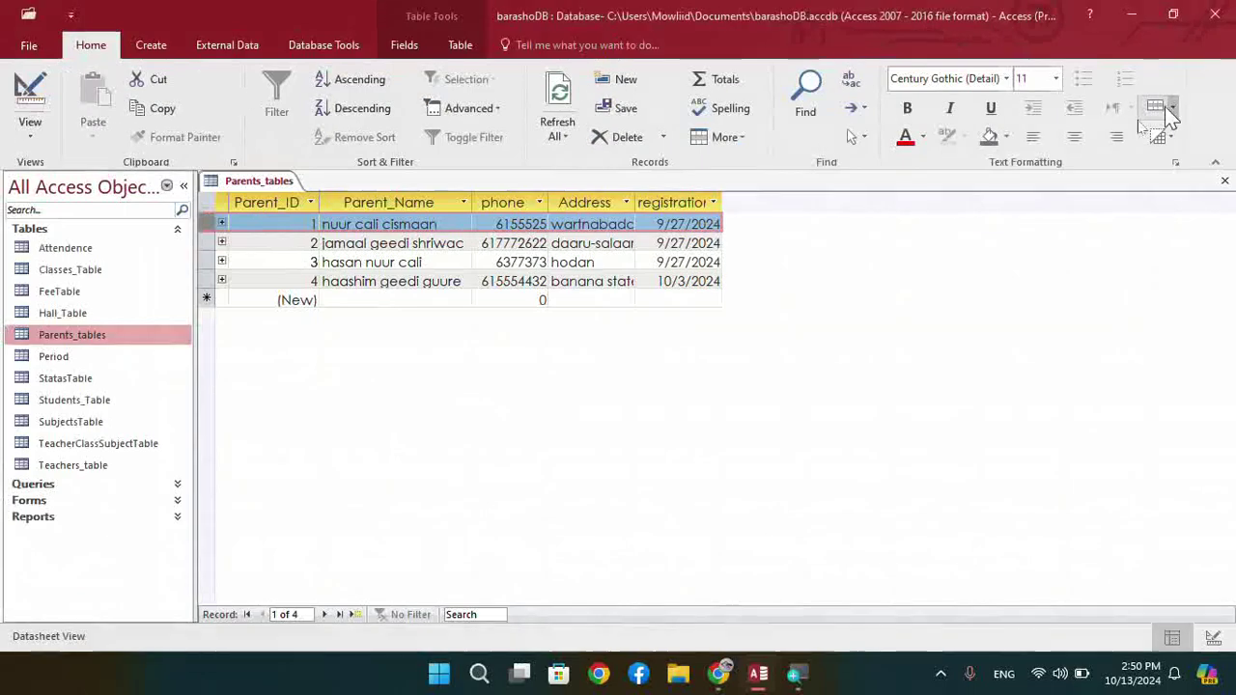
Examine the alternating row shading by moving through the records down to the new-record row and back to record 1's Parent_ID
left_click(378, 281)
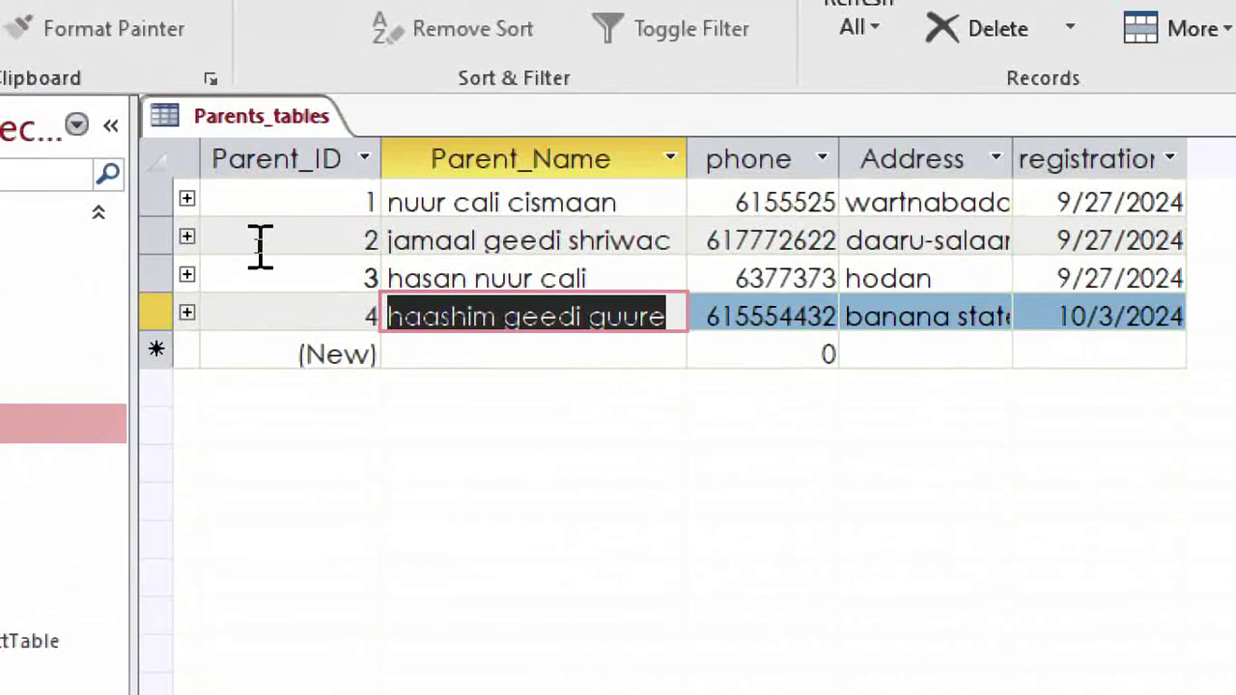
left_click(246, 203)
left_click(256, 236)
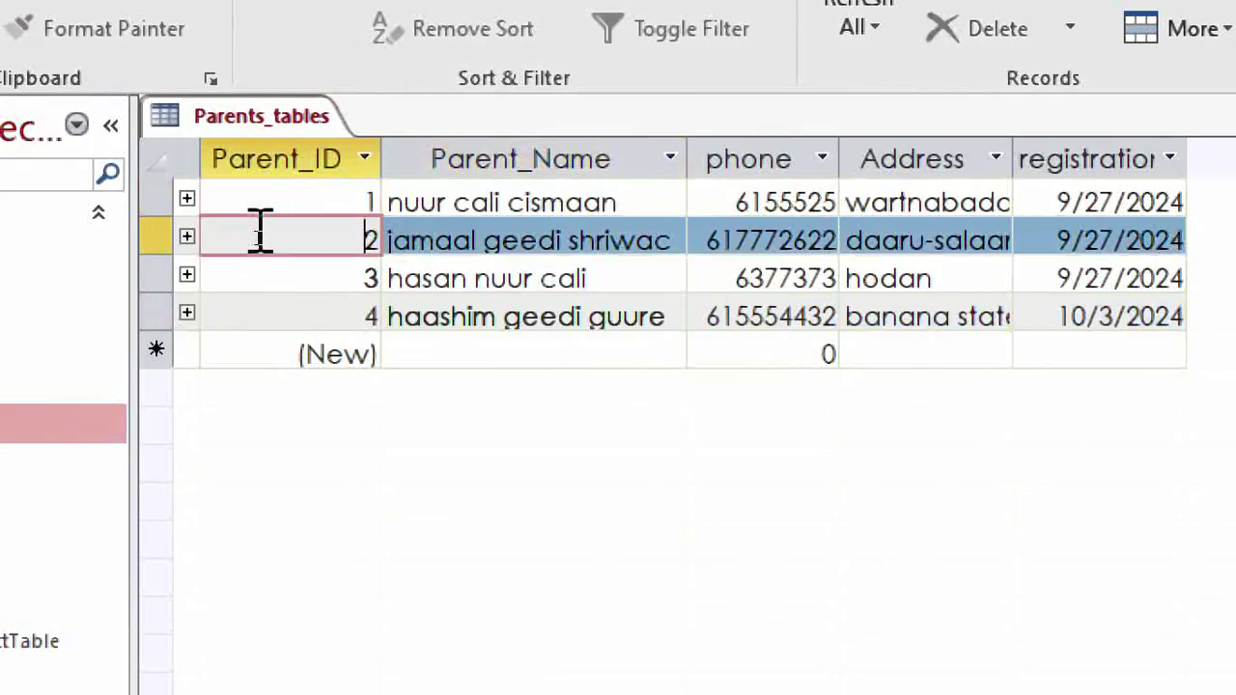
left_click(250, 280)
left_click(238, 335)
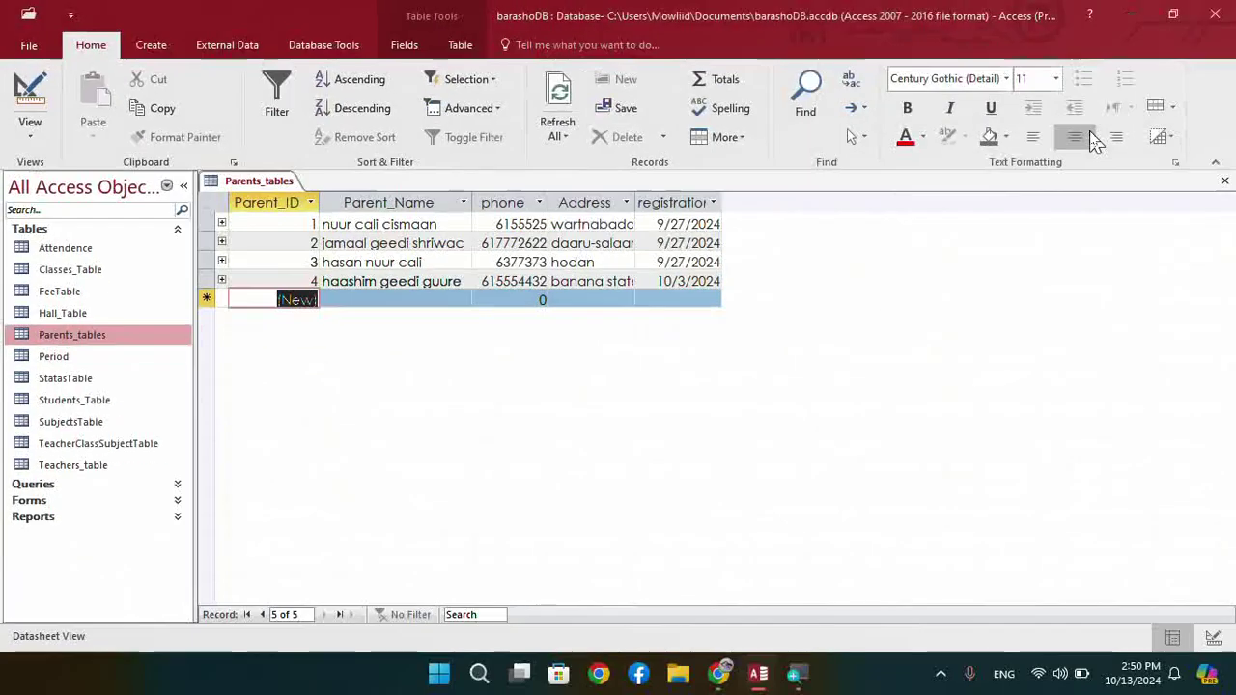
left_click(232, 227)
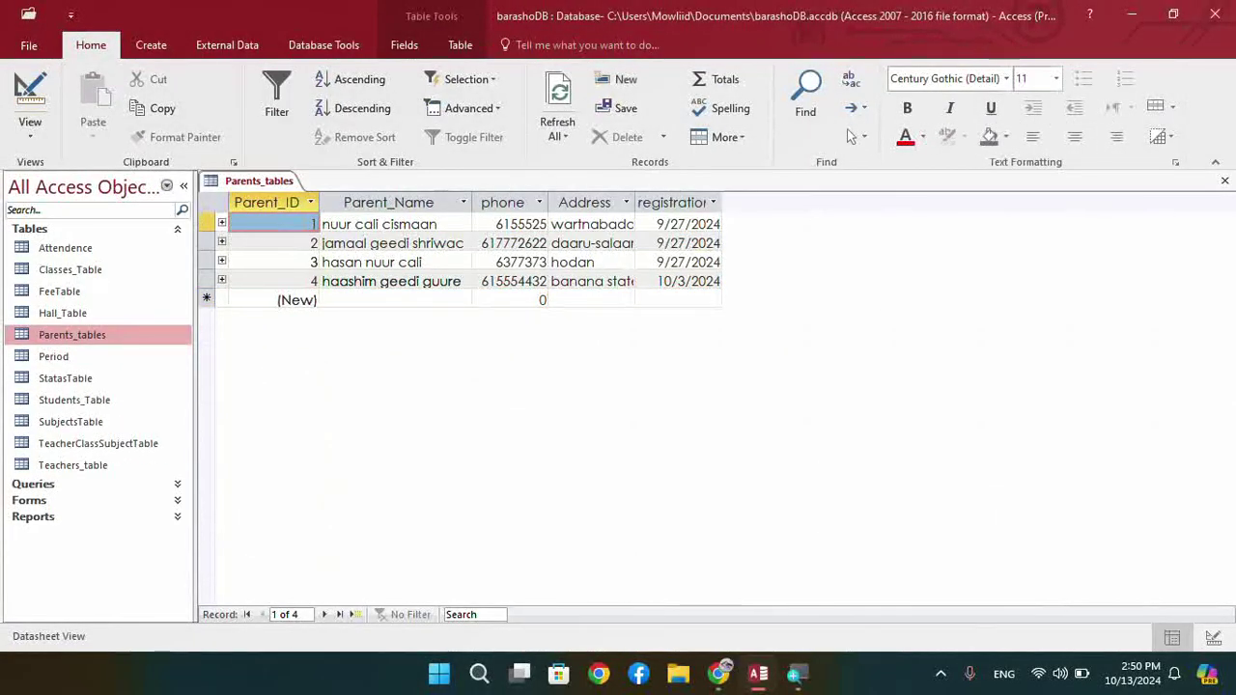
Try black, red and dark green in turn as the alternate row color of the Parents_tables datasheet
left_click(1173, 109)
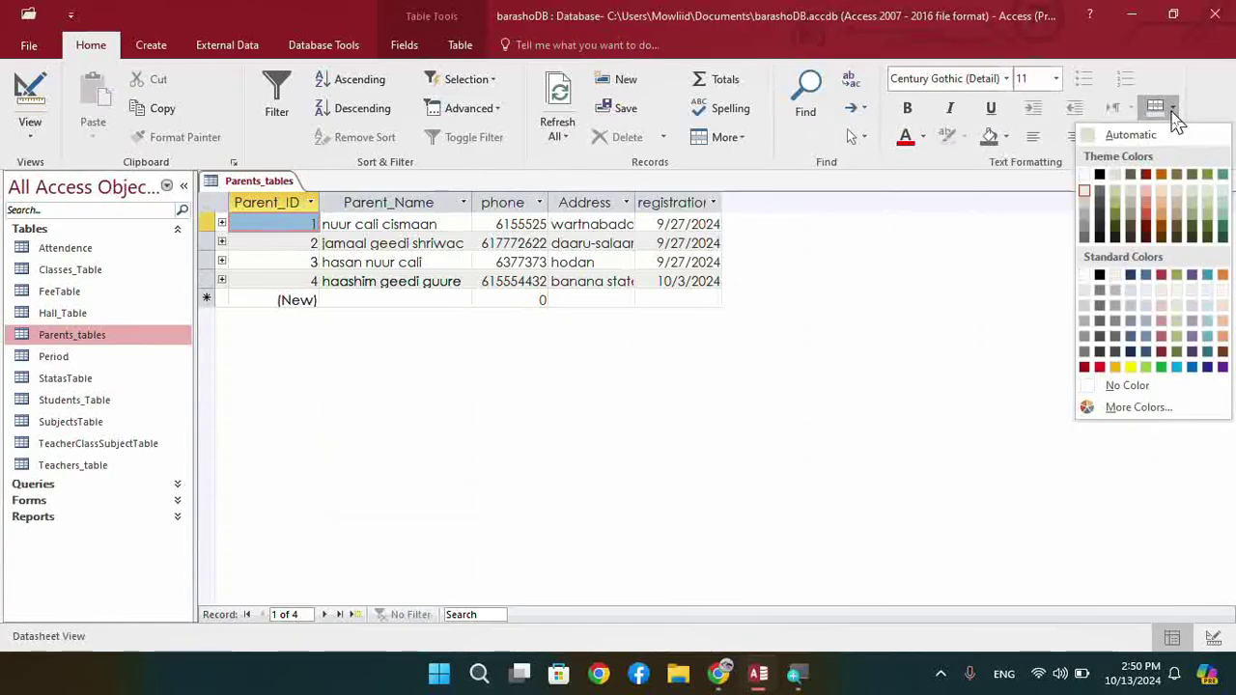
left_click(1101, 188)
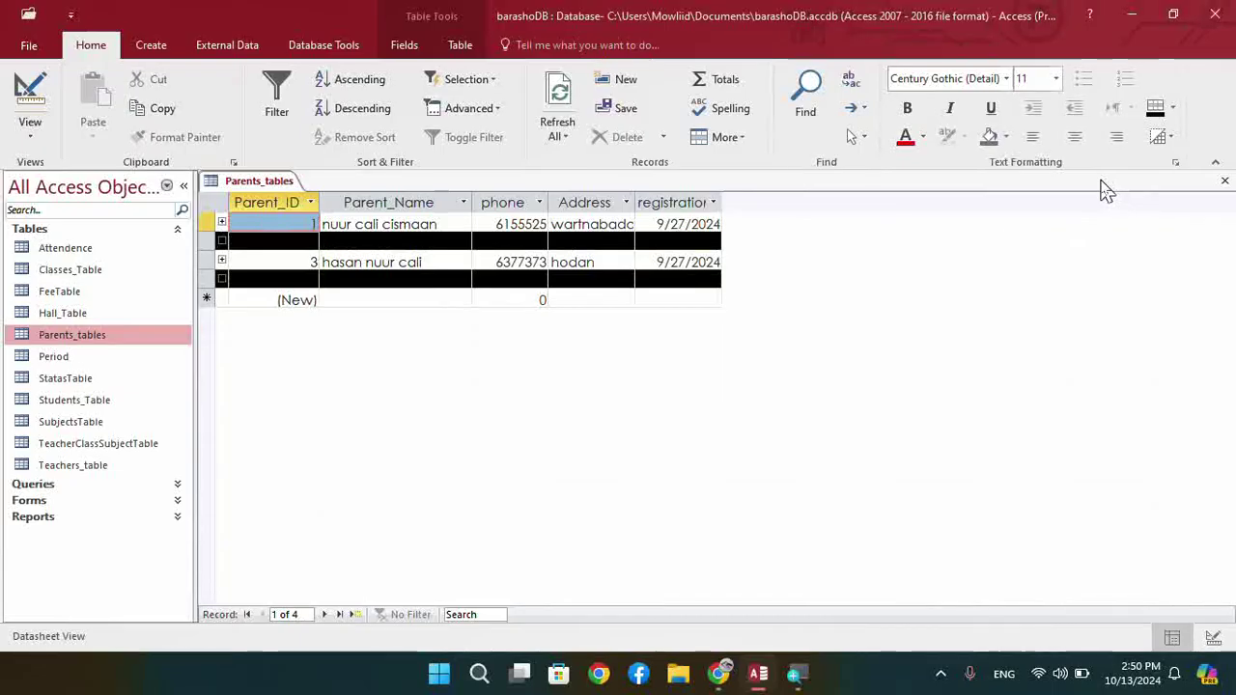
left_click(1174, 110)
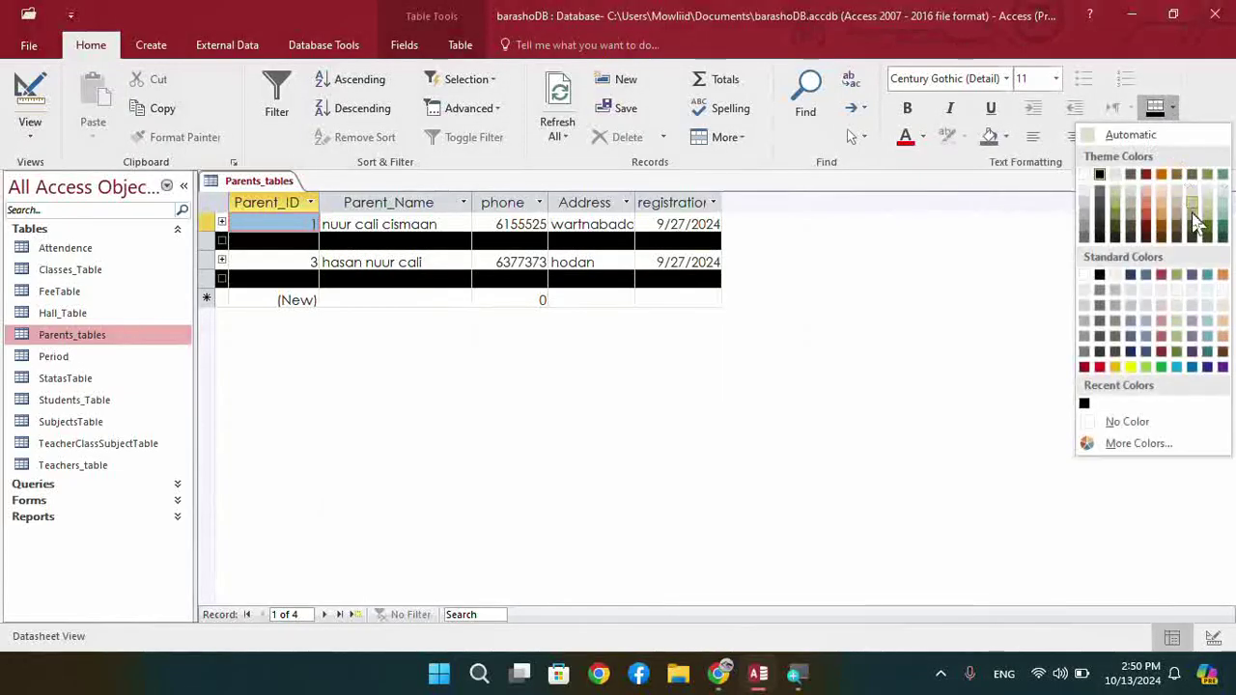
left_click(1161, 277)
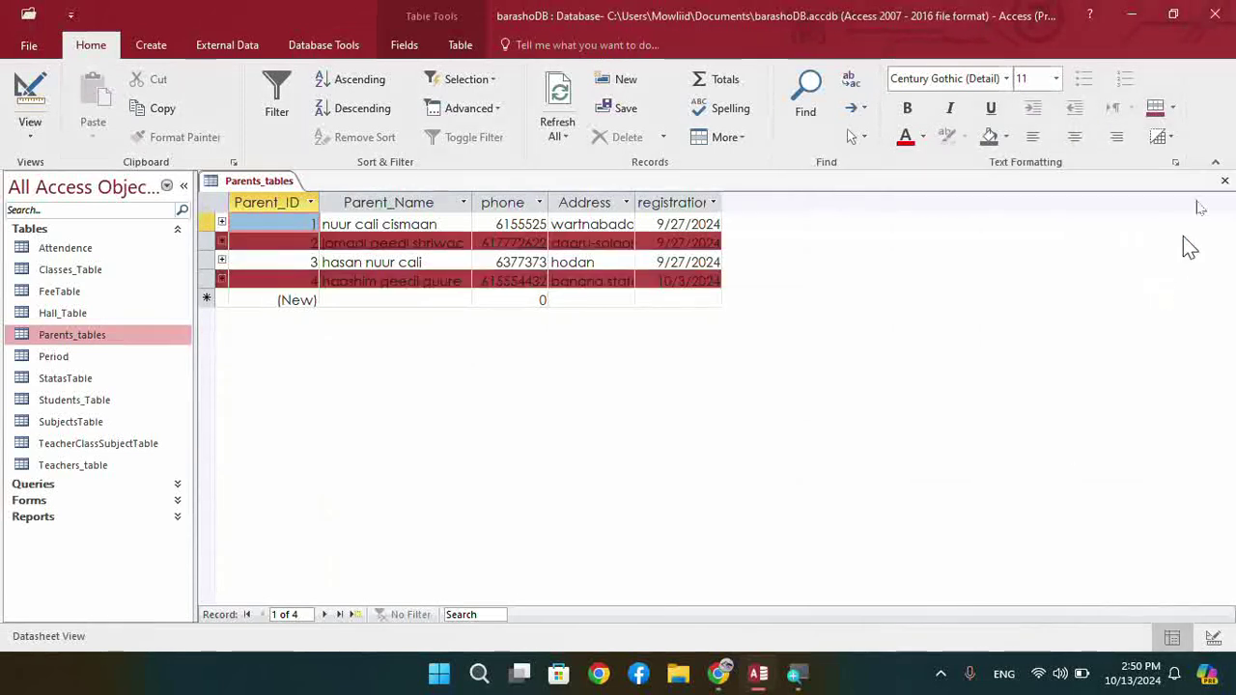
left_click(1172, 109)
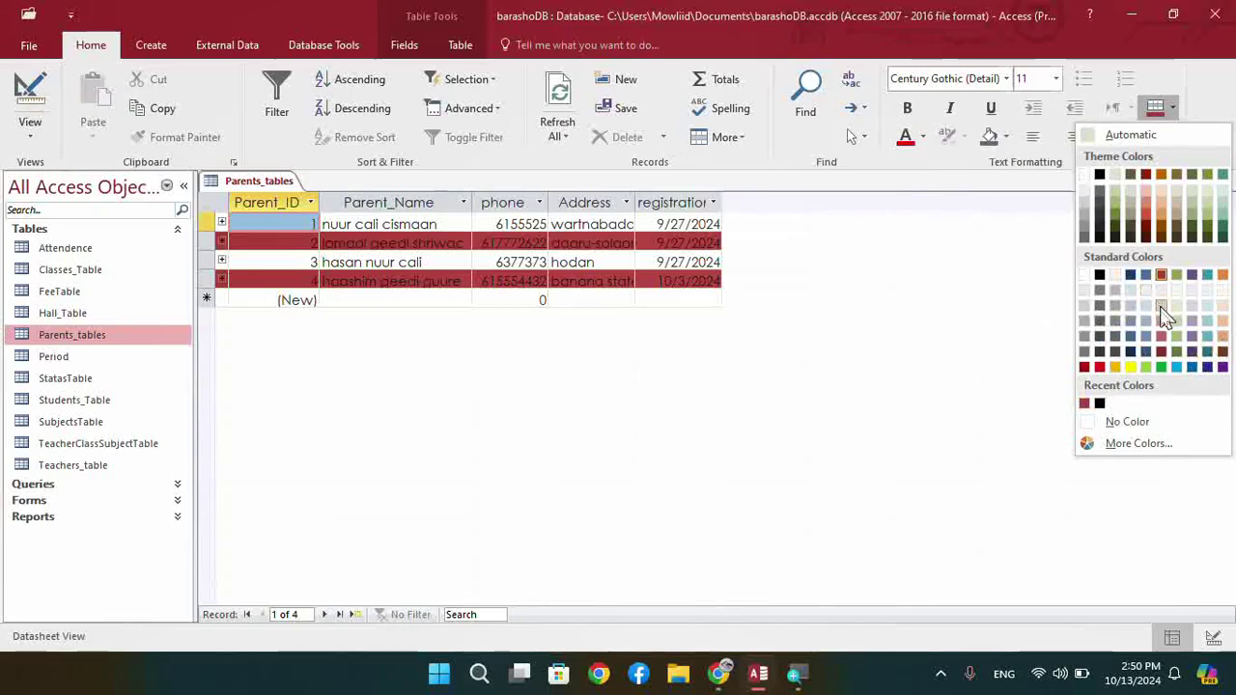
left_click(1176, 355)
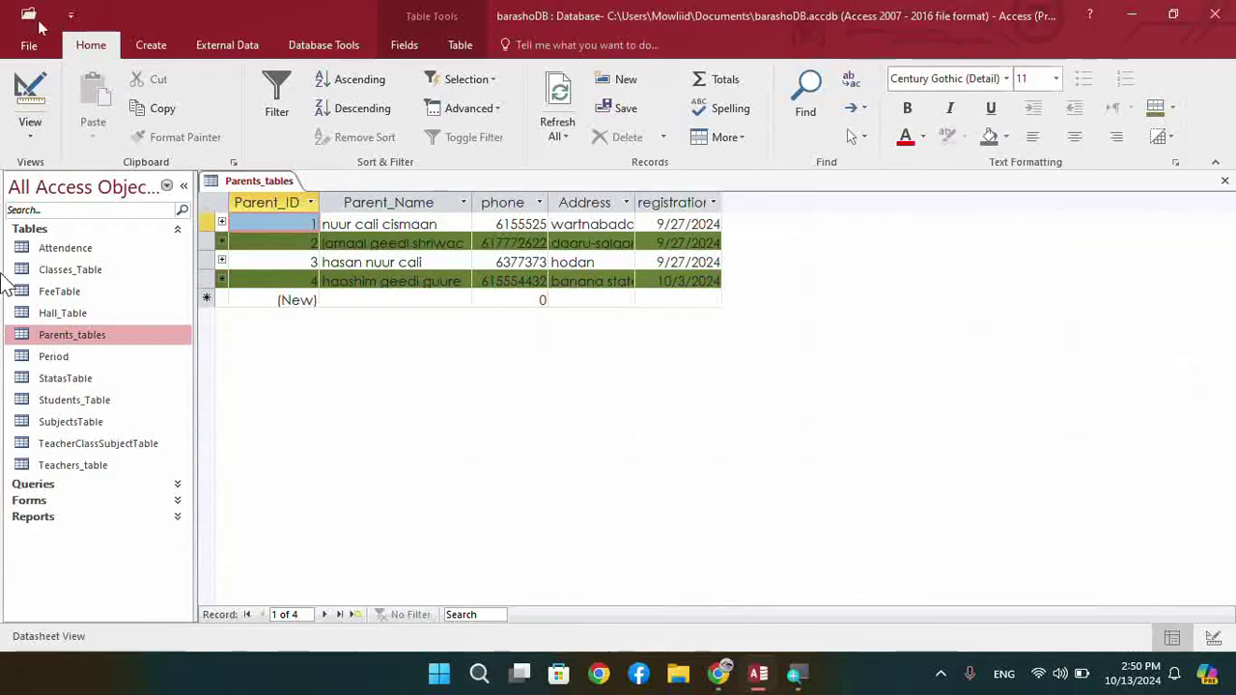
Try dark red, dark blue and light green in turn as the table's alternate row color
left_click(1172, 136)
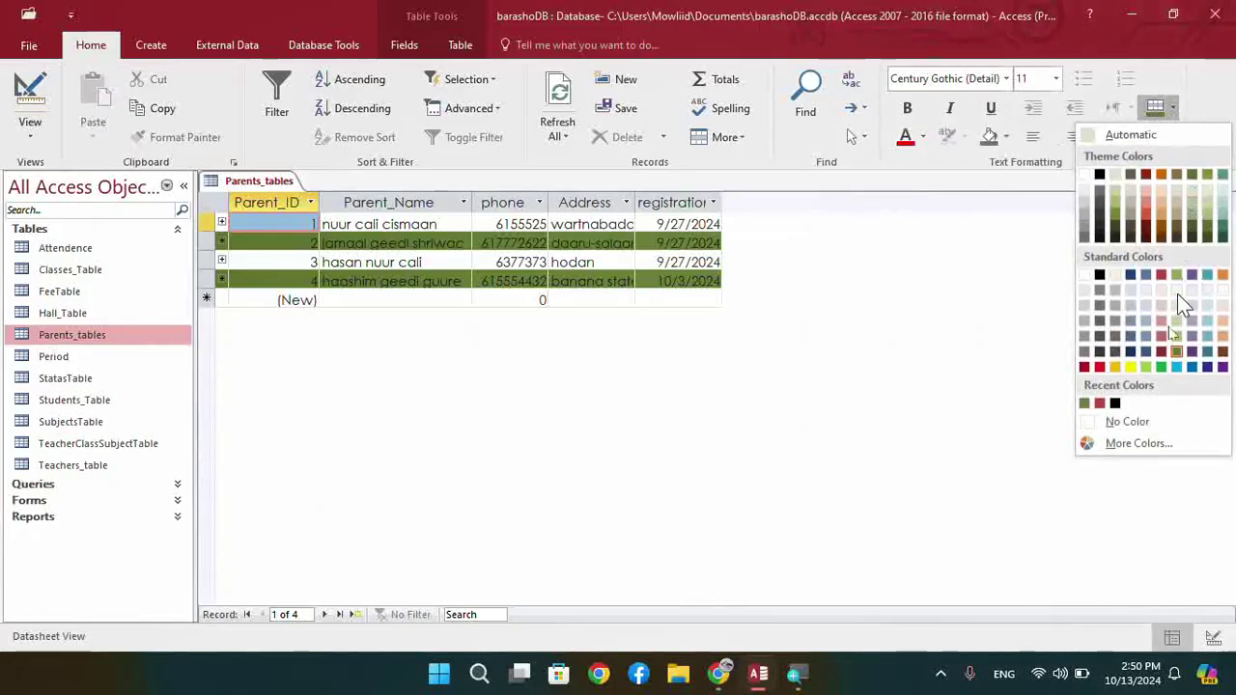
left_click(1168, 363)
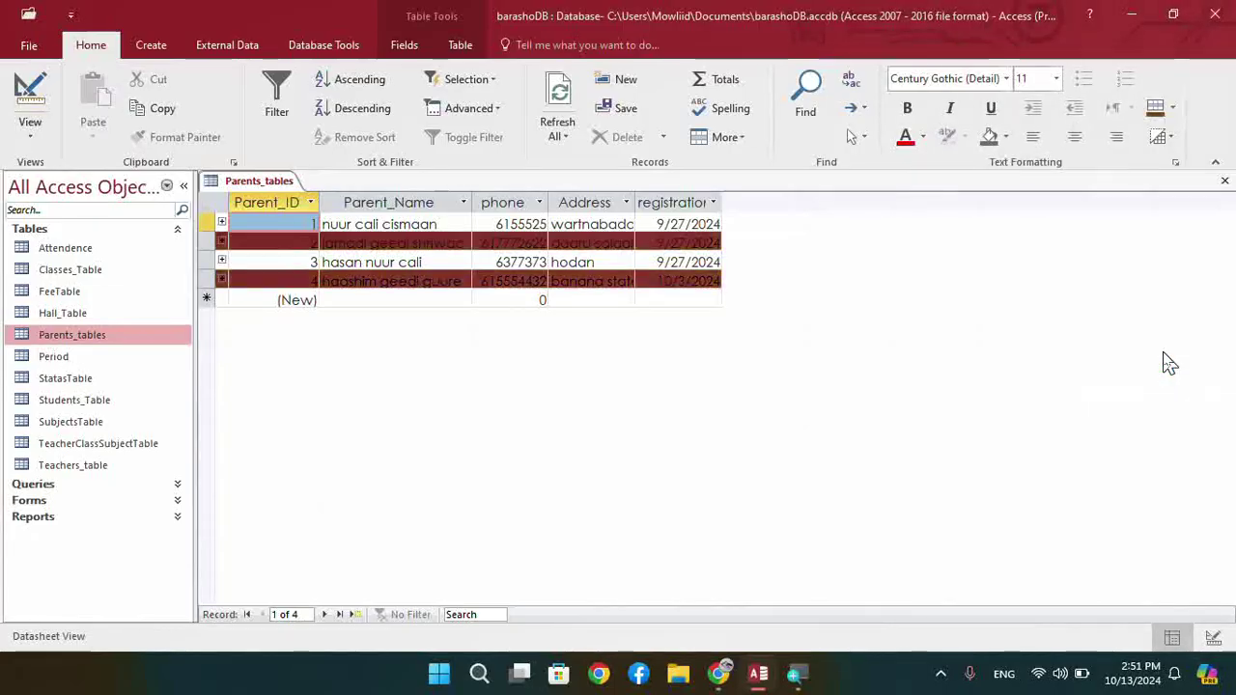
left_click(1172, 108)
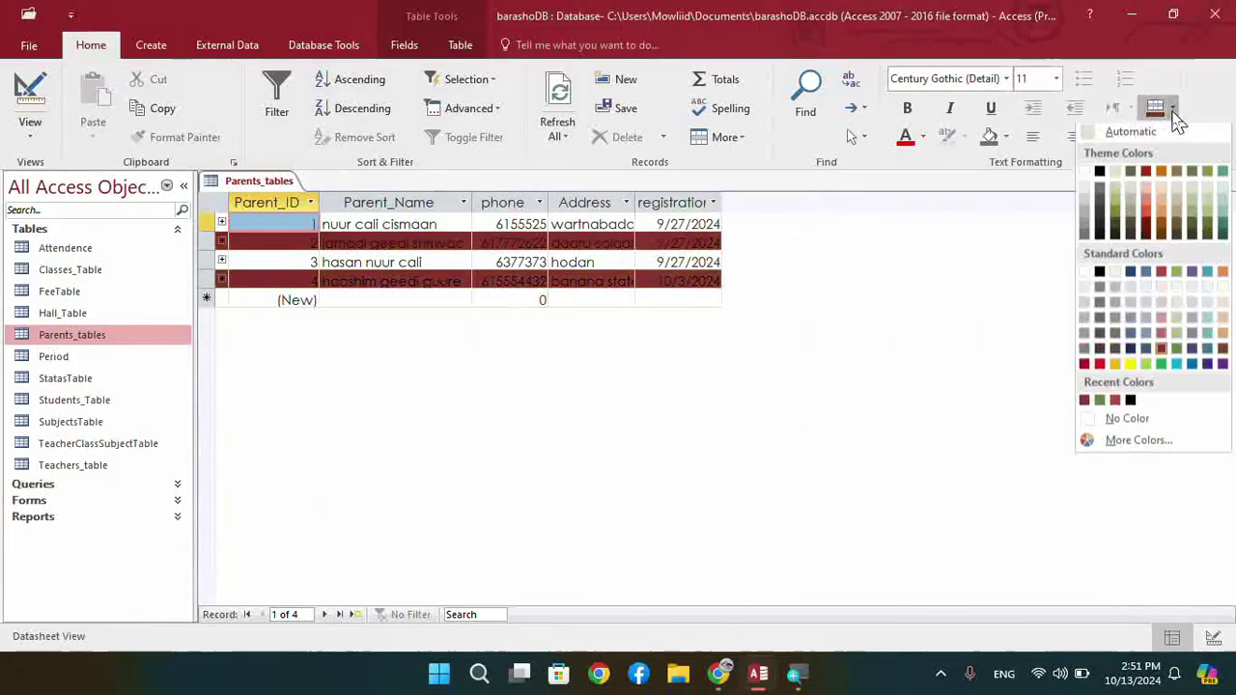
left_click(1206, 367)
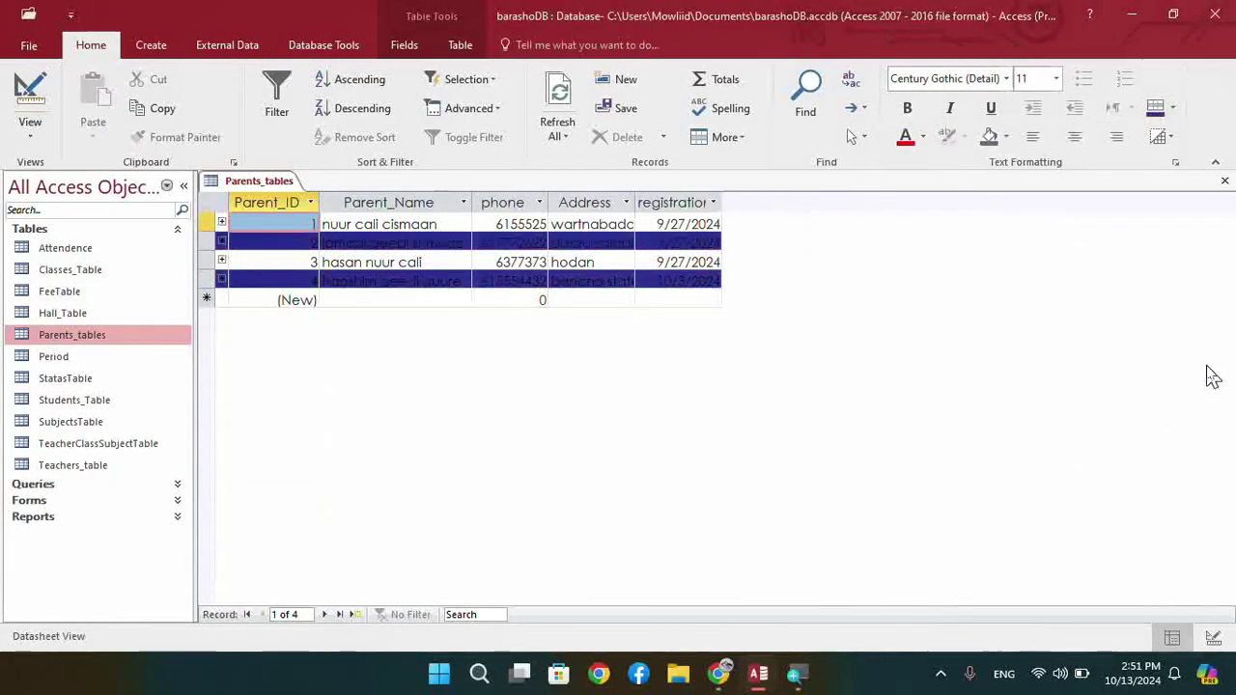
left_click(1173, 109)
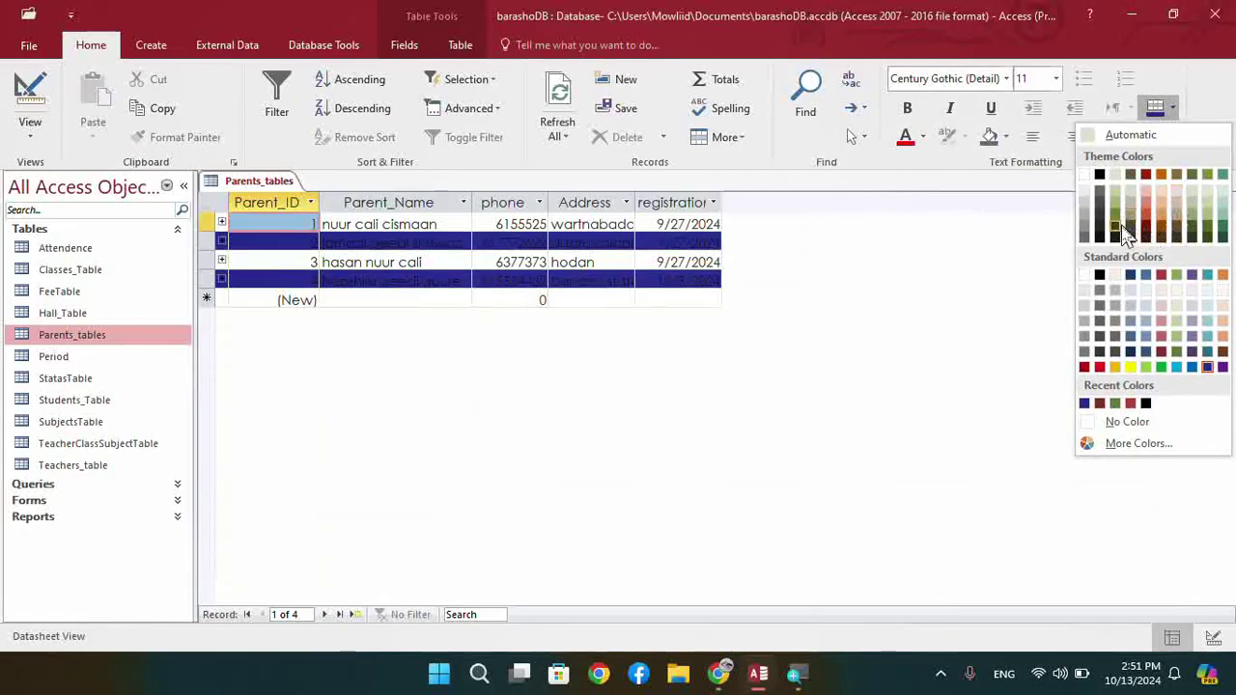
left_click(1176, 276)
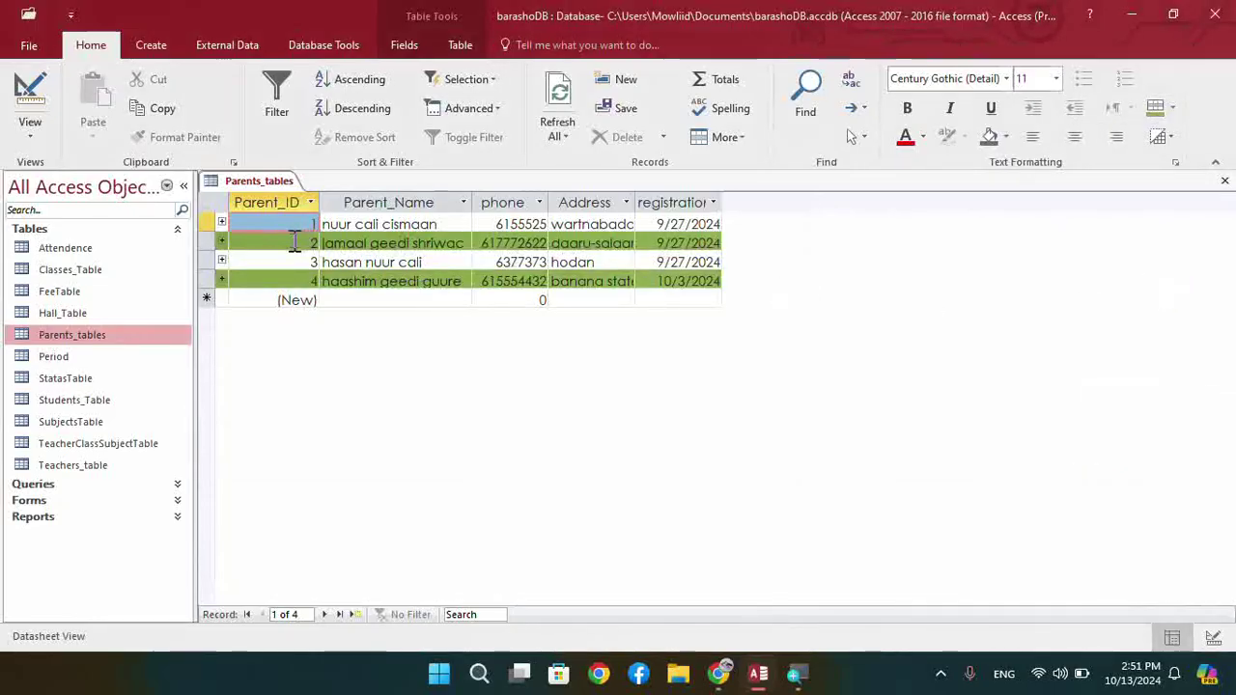
Place the cursor in record 2's Parent_Name, check the lesson topics in the Canva presentation in Chrome, and return to Access
left_click(320, 242)
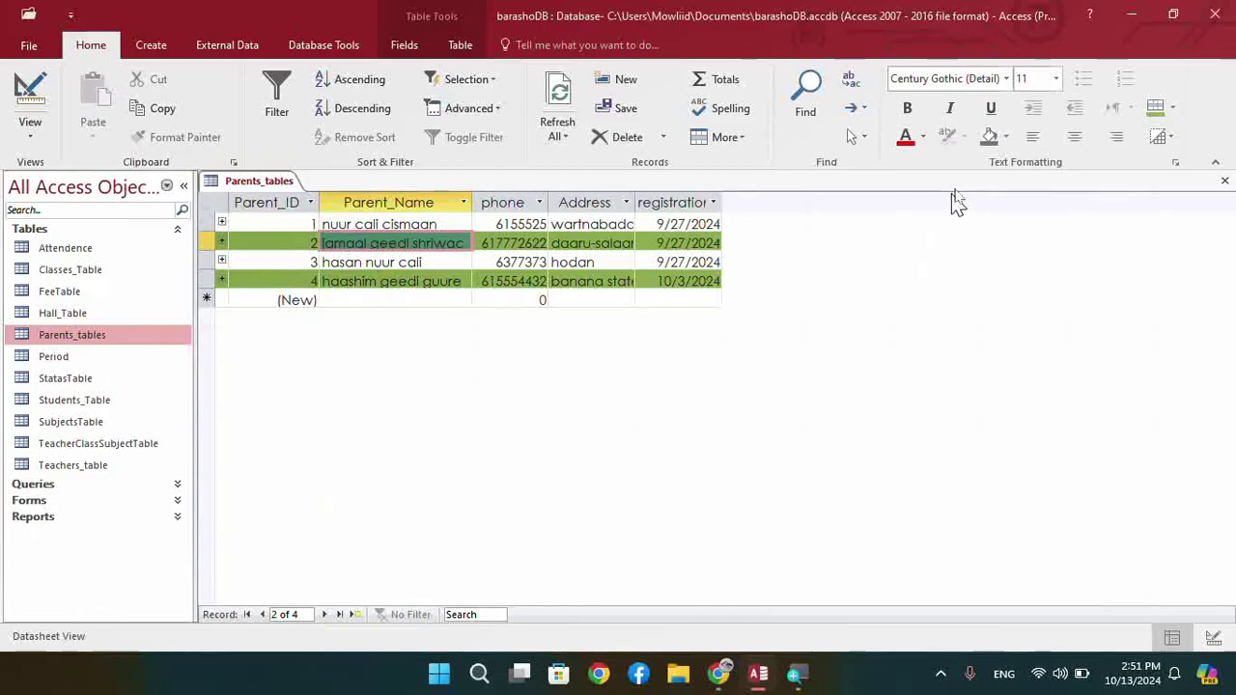
left_click(718, 673)
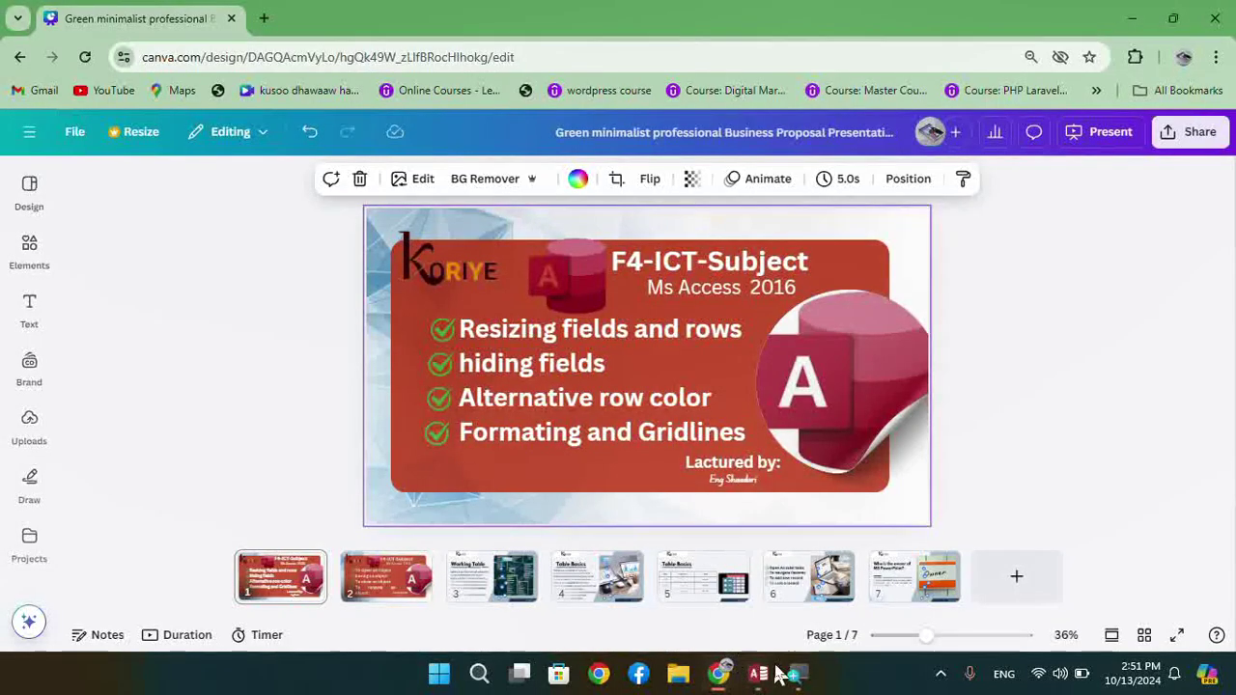
left_click(760, 676)
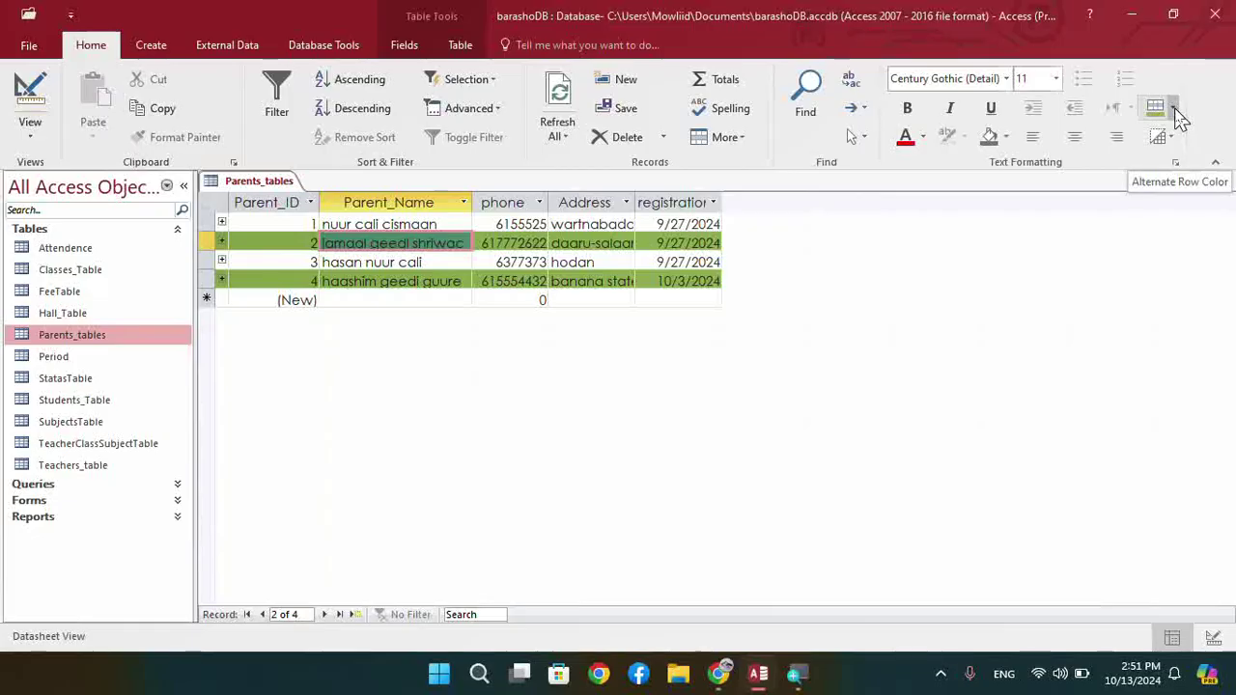
Select record 4's Parent_Name and set the datasheet's alternate row color to white
left_click(359, 280)
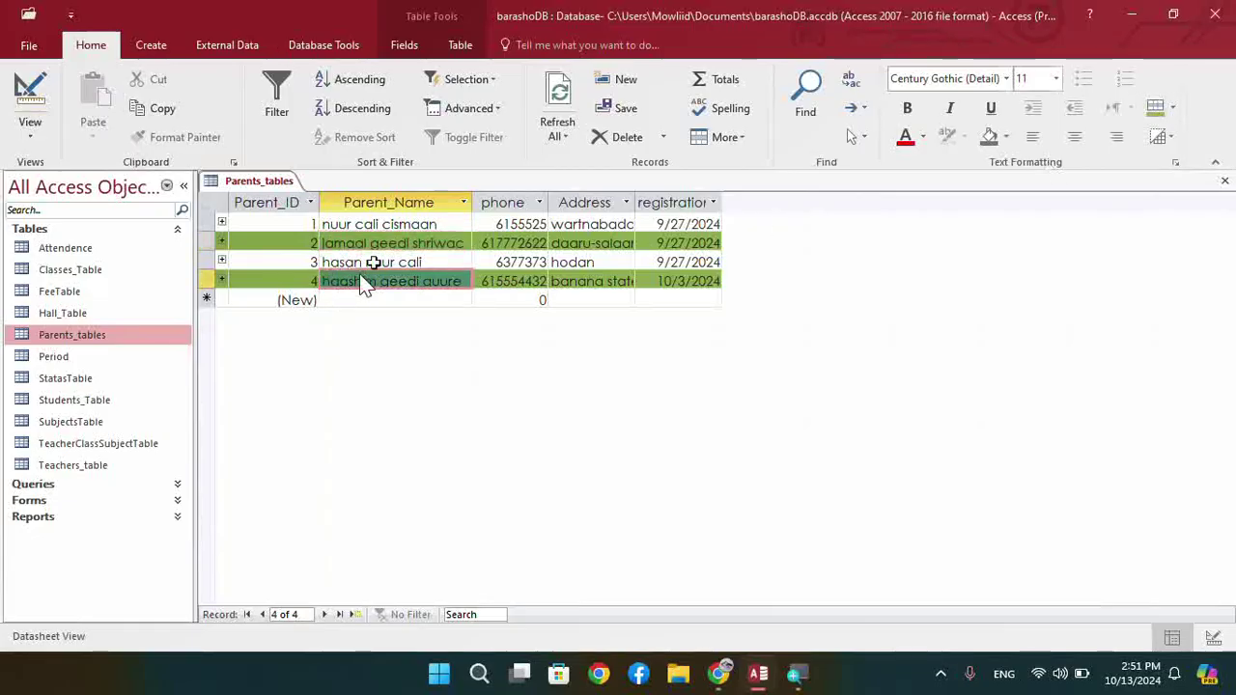
left_click(1170, 107)
left_click(1082, 179)
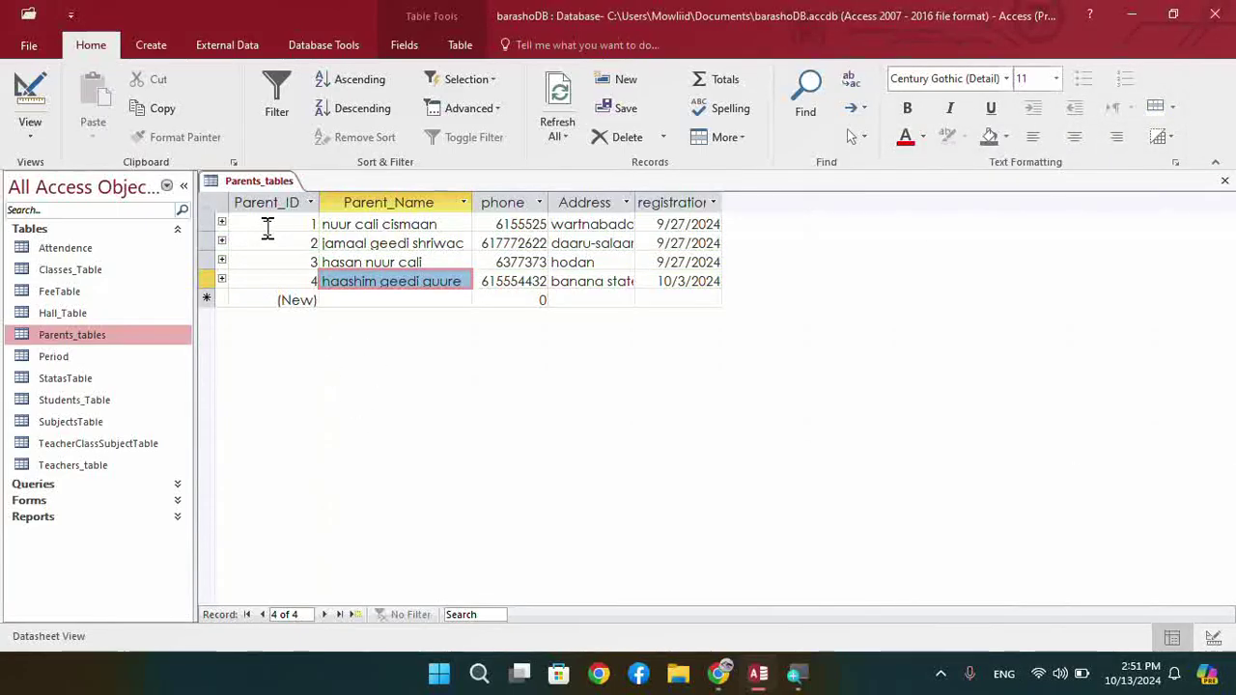
Select record 4's cells from Parent_Name through the registration date, review the gridline options, and set the gridlines to Horizontal
key("shift+End")
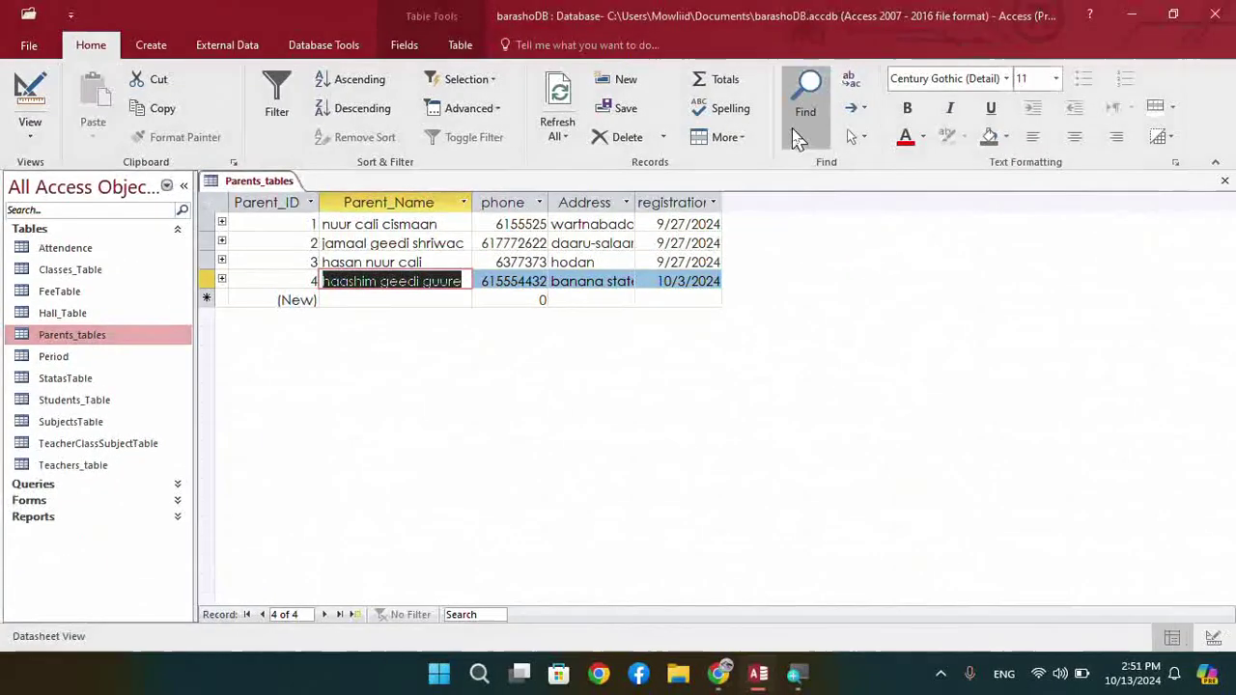
left_click(1173, 143)
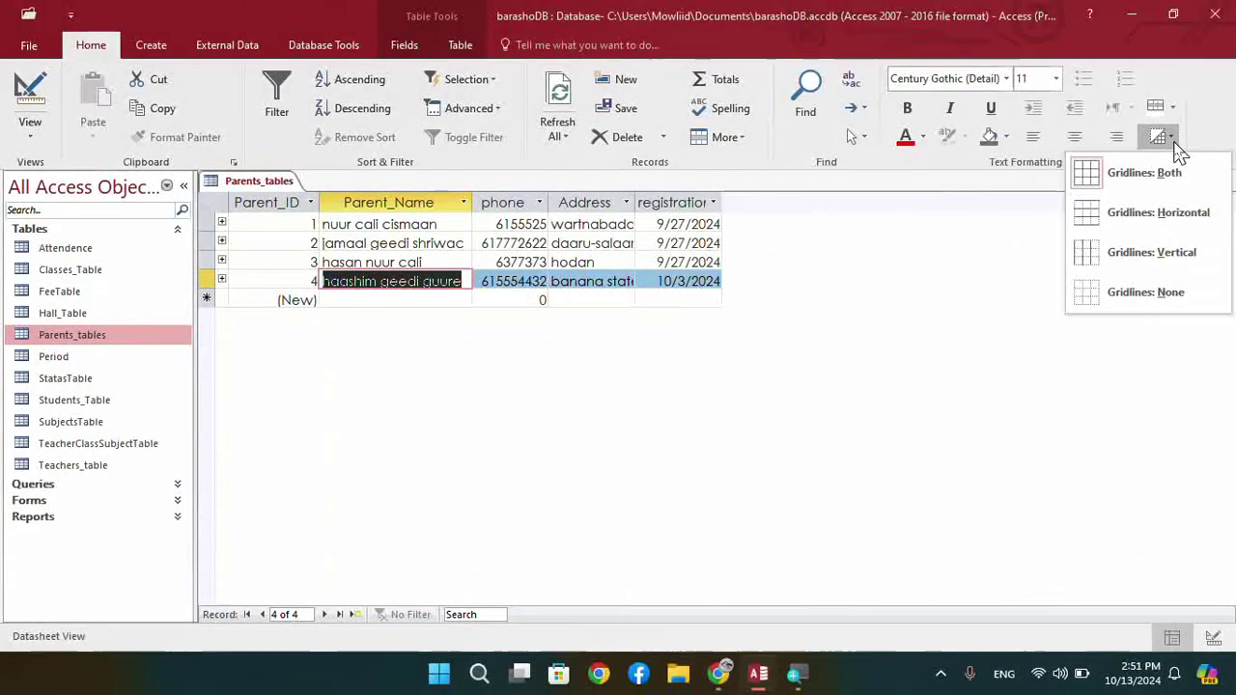
left_click(1062, 349)
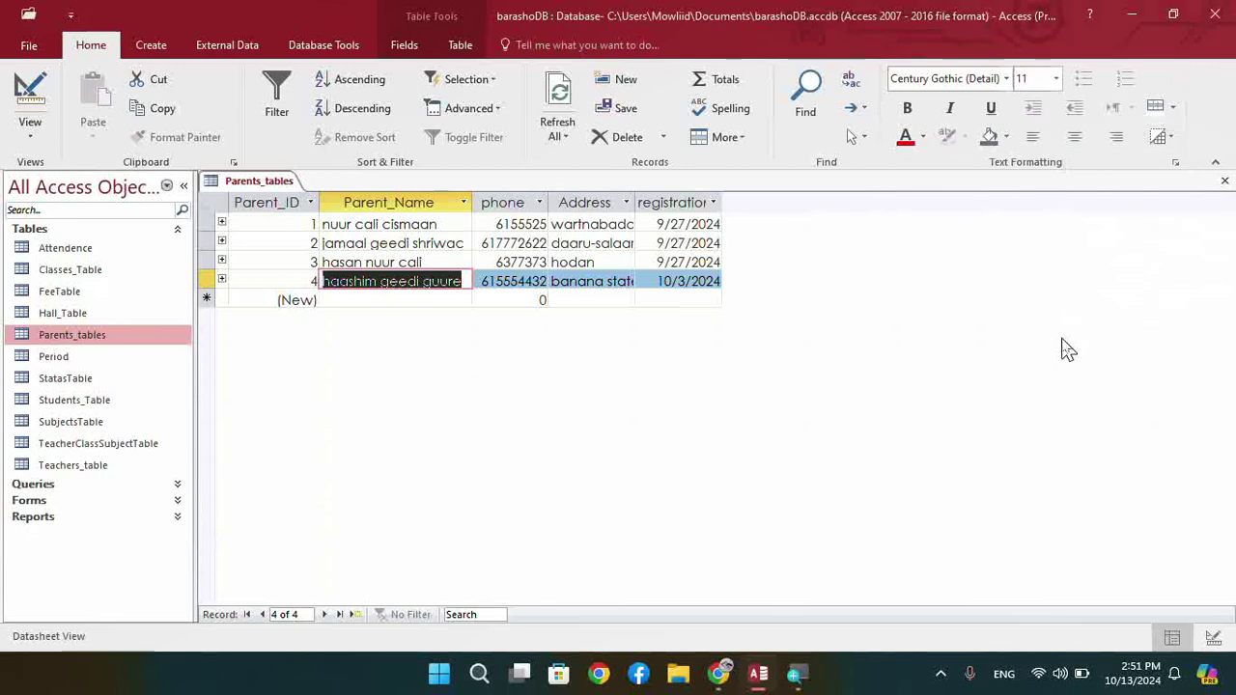
left_click(1173, 142)
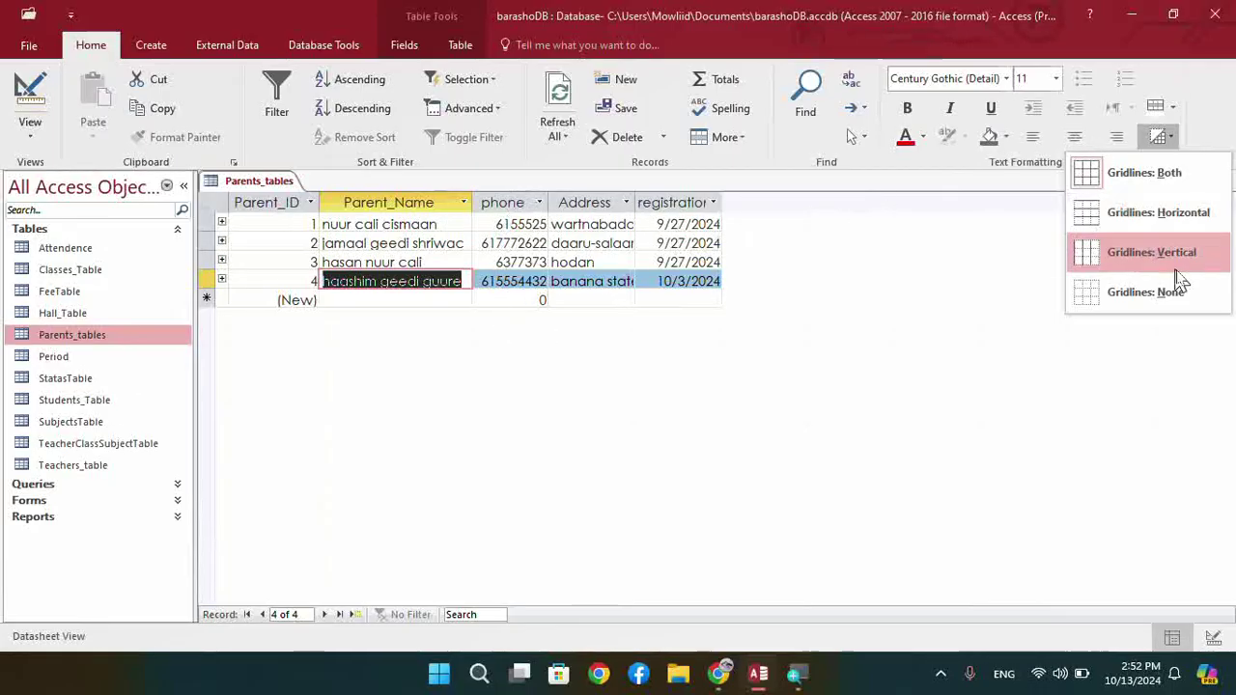
left_click(1146, 214)
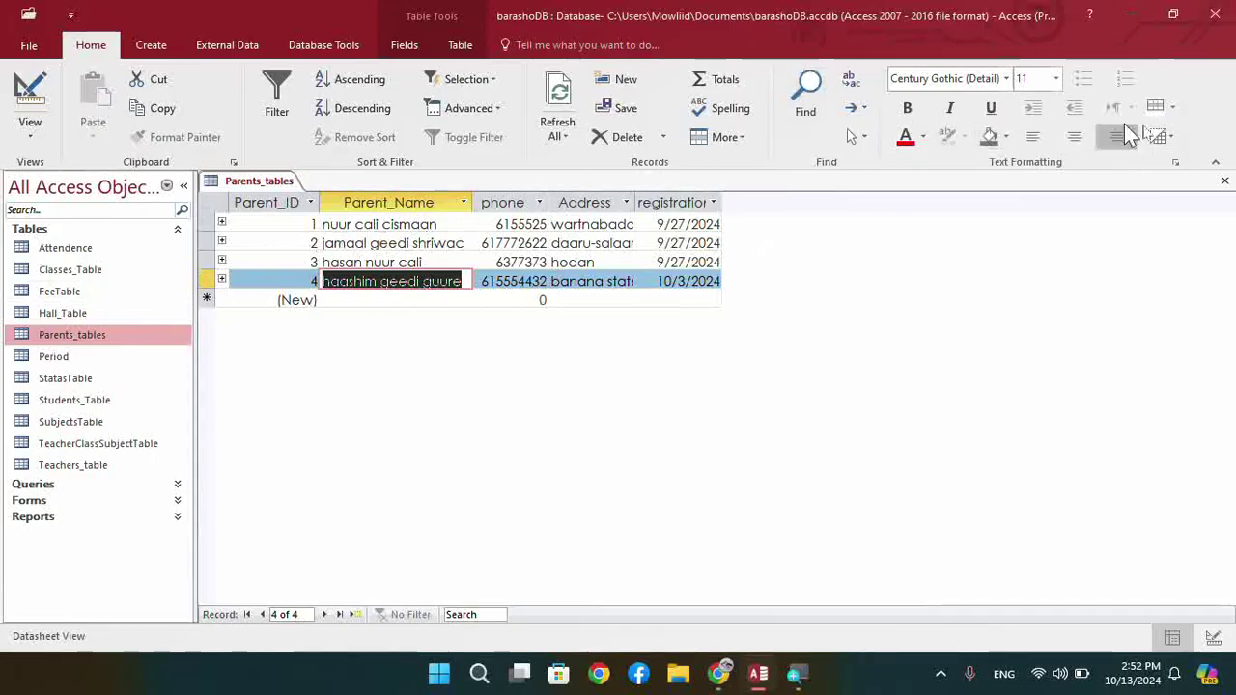
Set the datasheet gridlines to Vertical, and switch them to None
left_click(1174, 137)
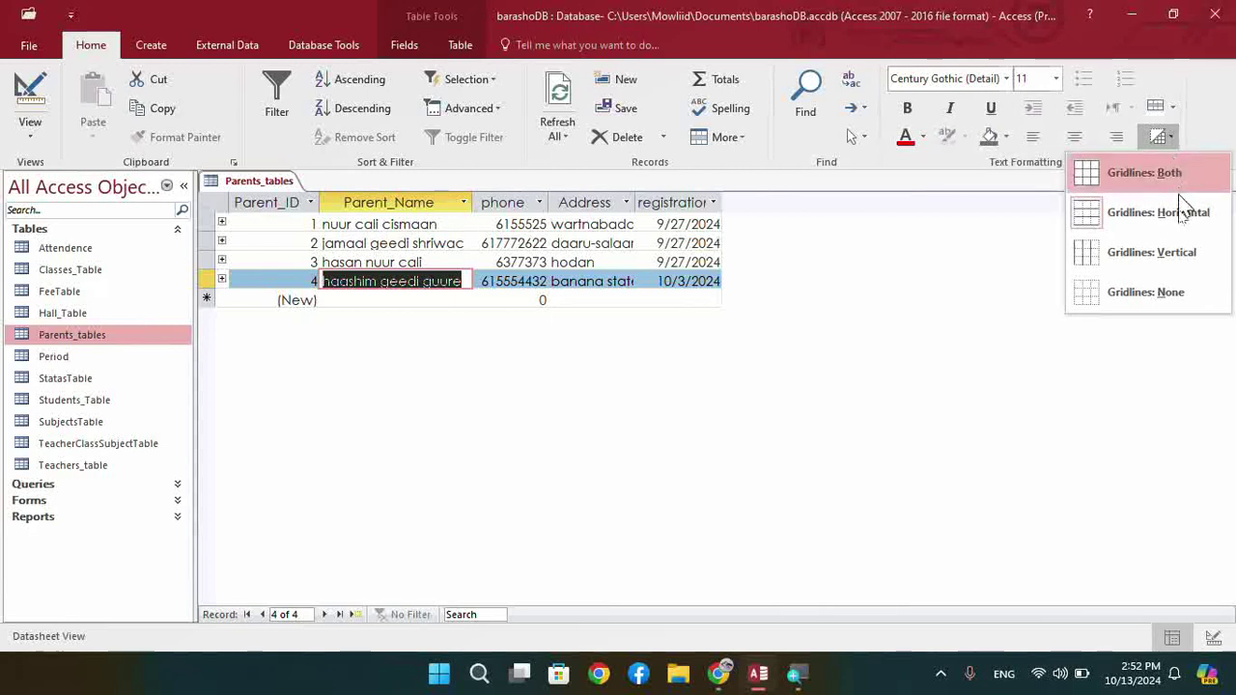
left_click(1134, 255)
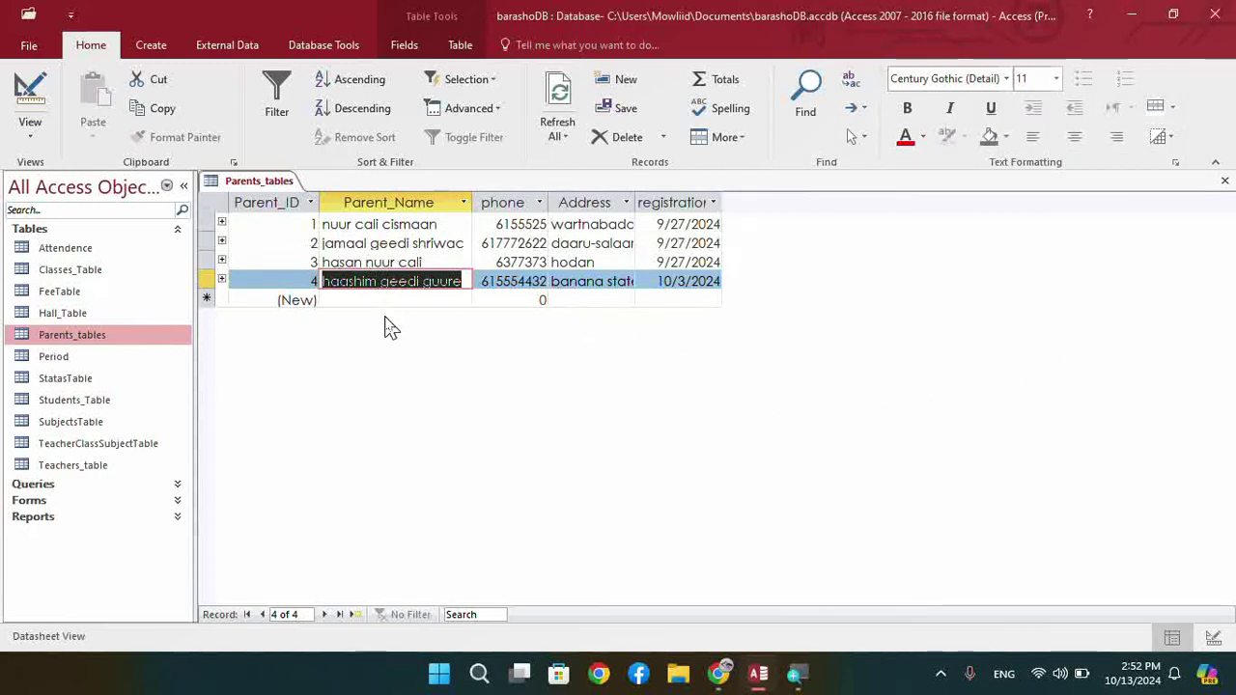
left_click(1164, 138)
left_click(1126, 296)
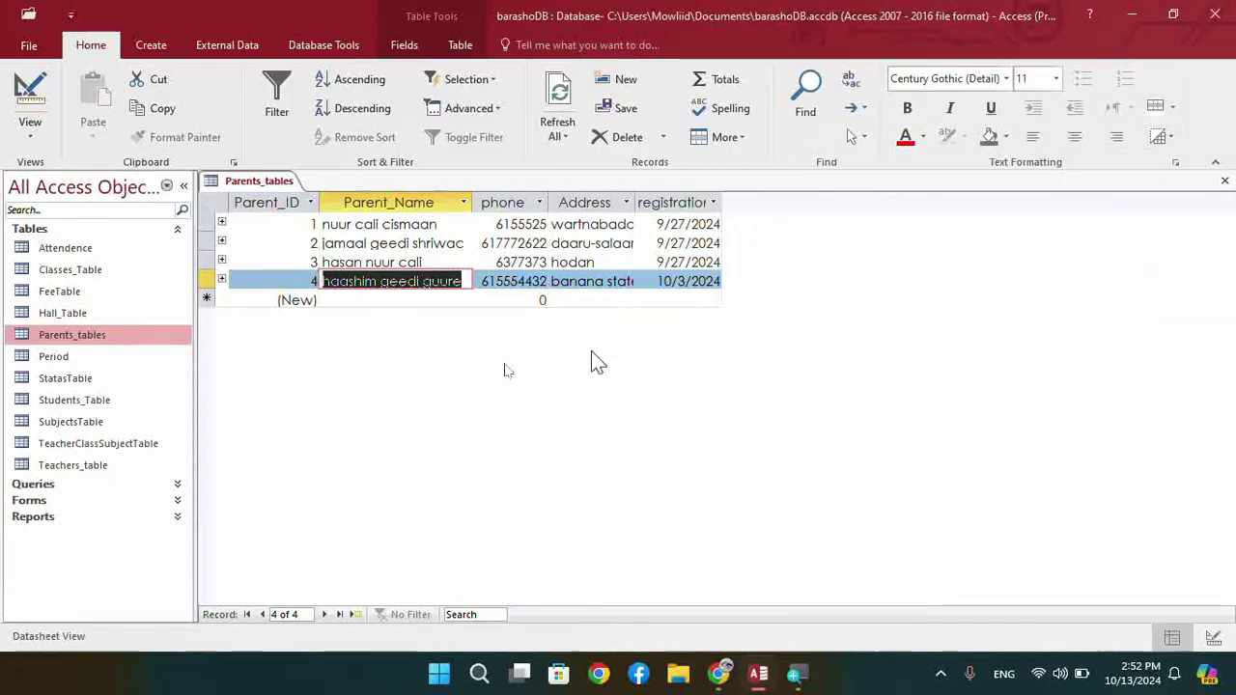
Examine the datasheet without gridlines by moving through the Parent_ID and Parent_Name cells of records 2 to 4
left_click(303, 257)
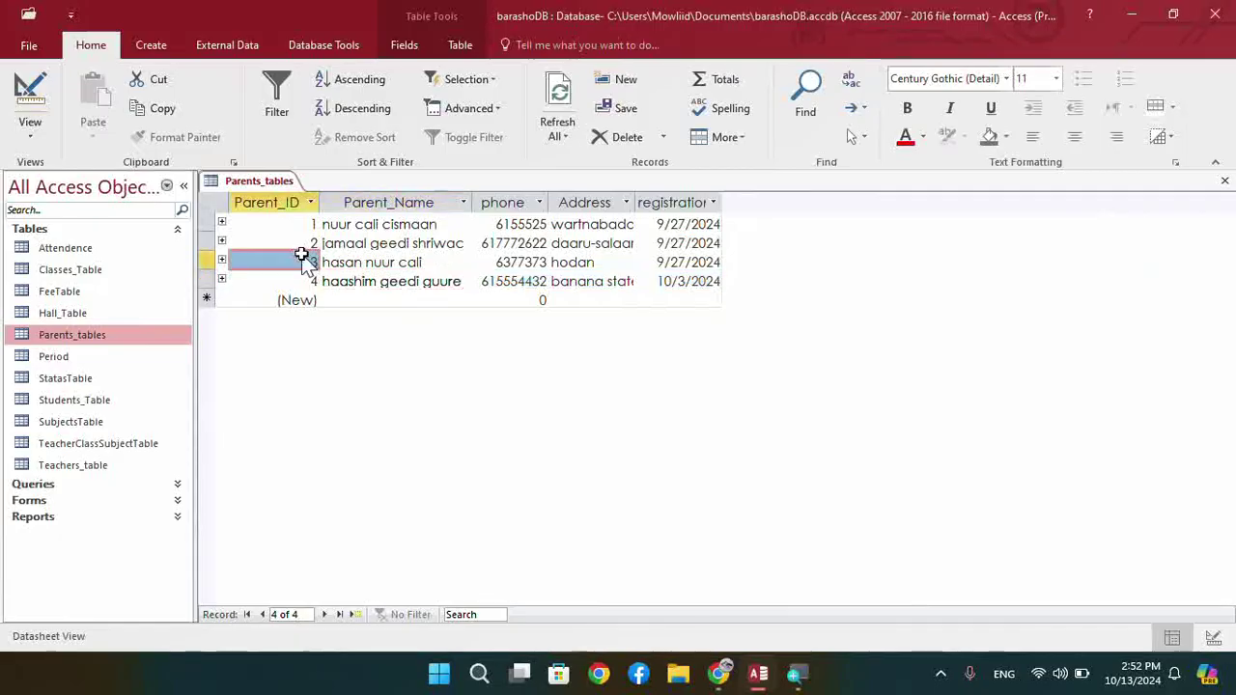
left_click(367, 242)
left_click(370, 261)
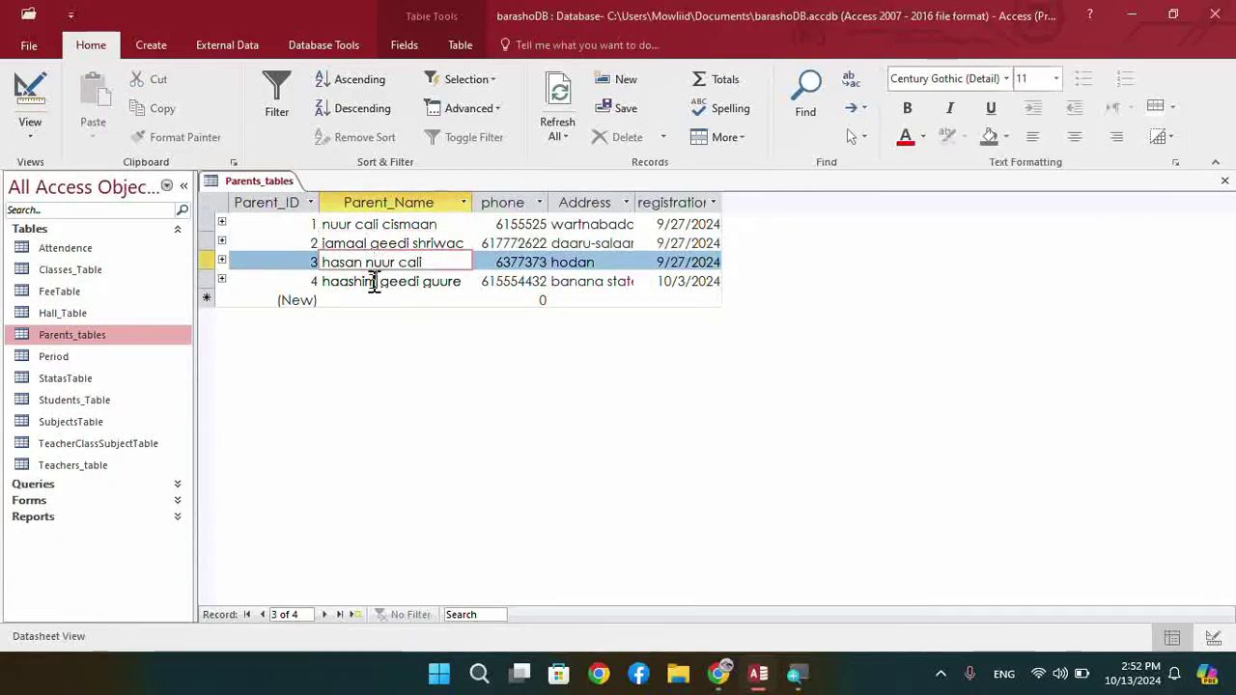
left_click(374, 282)
left_click(329, 258)
left_click(333, 242)
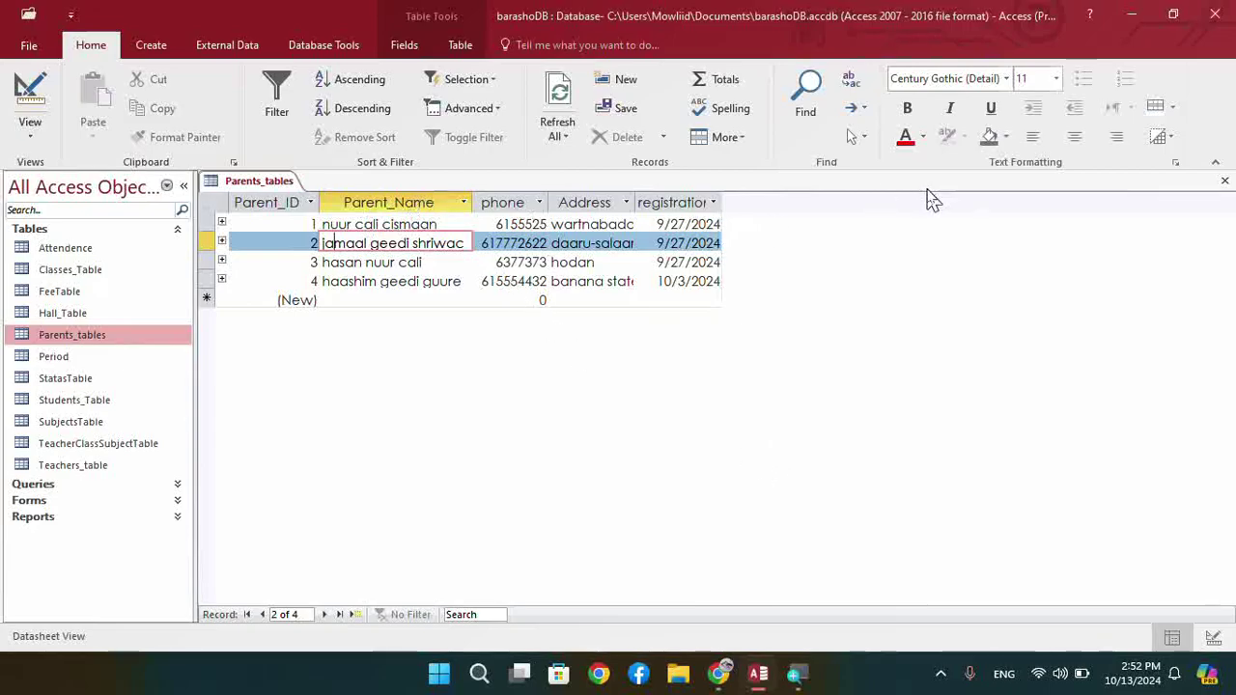
Set the datasheet gridlines to Both, and check the Parent_Name cells of records 1 and 2
left_click(1168, 136)
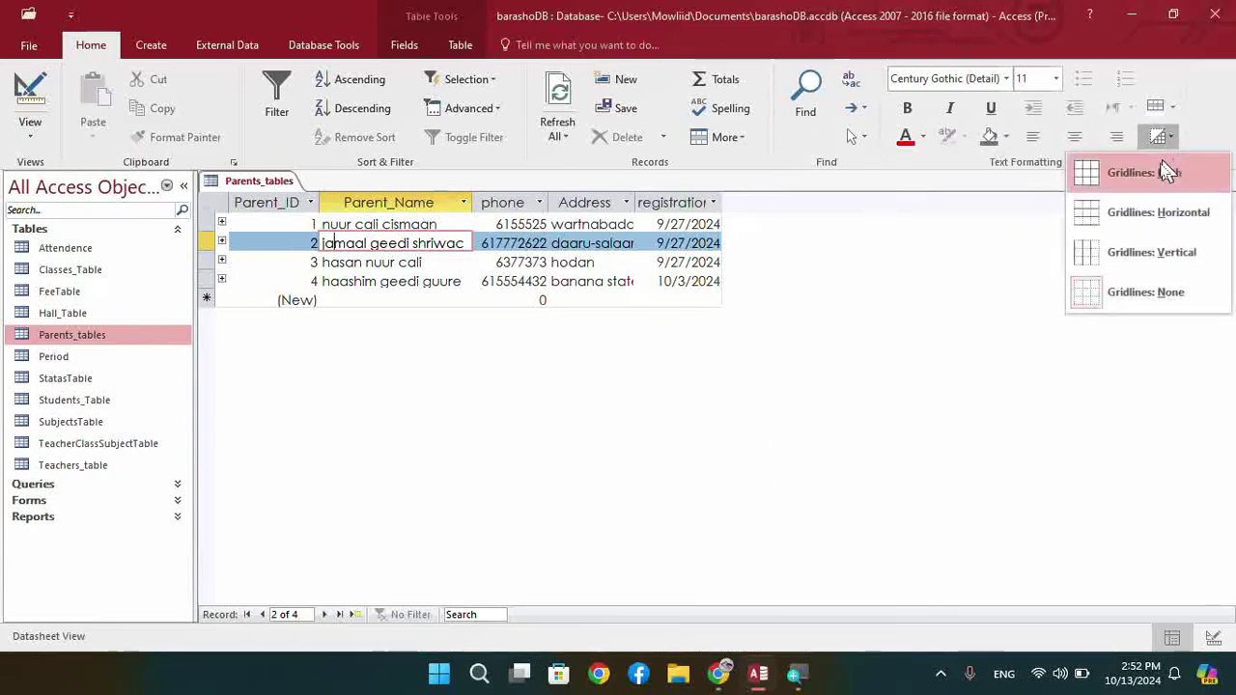
left_click(1168, 172)
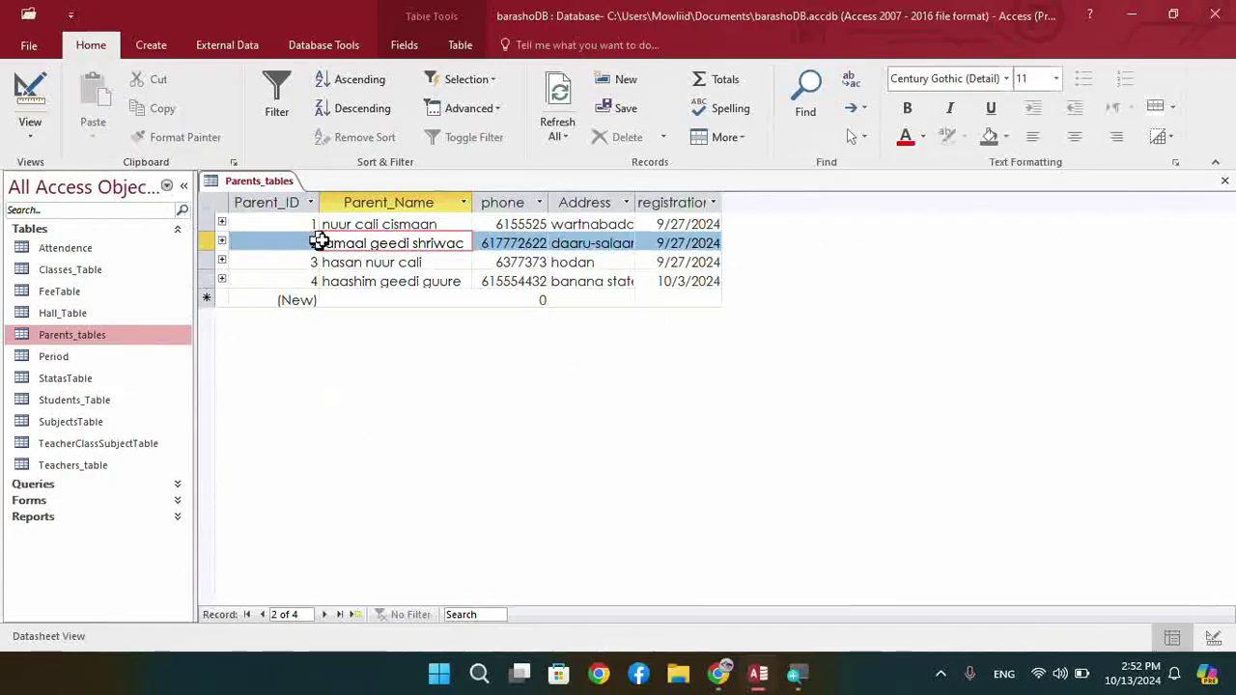
left_click(364, 223)
left_click(366, 245)
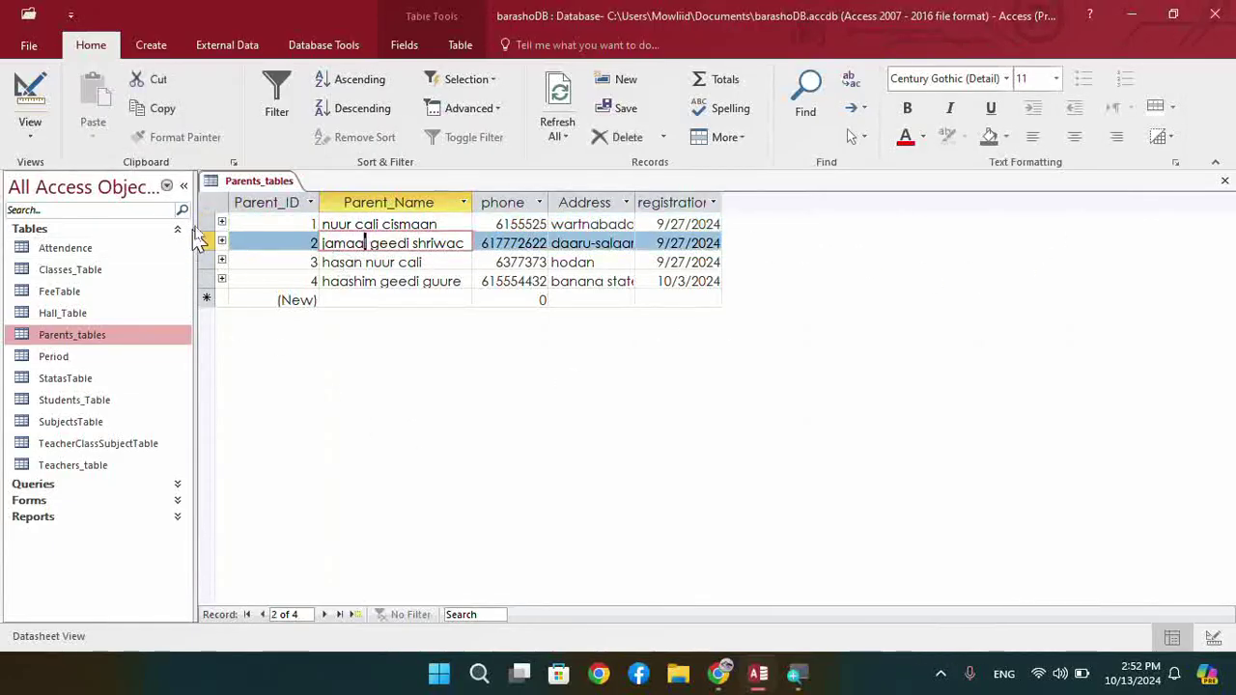
Select records 1 to 4, try red and white text, and set the font color to black
left_click_drag(205, 223, 206, 279)
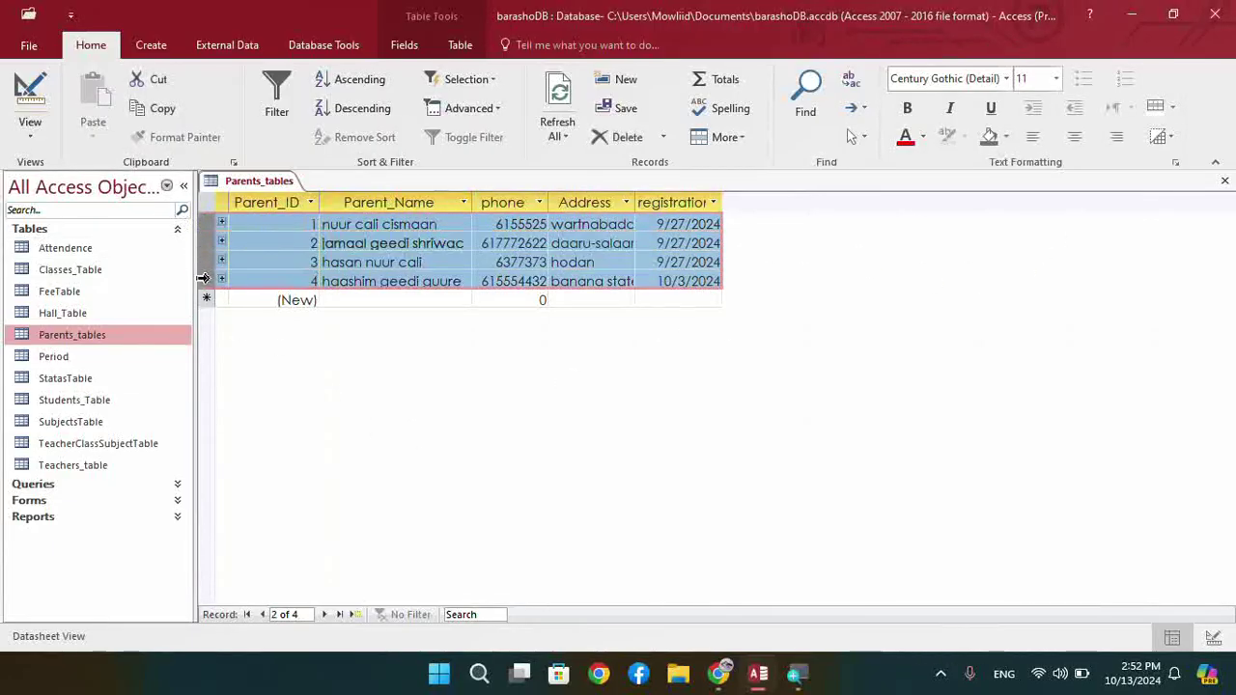
left_click(908, 143)
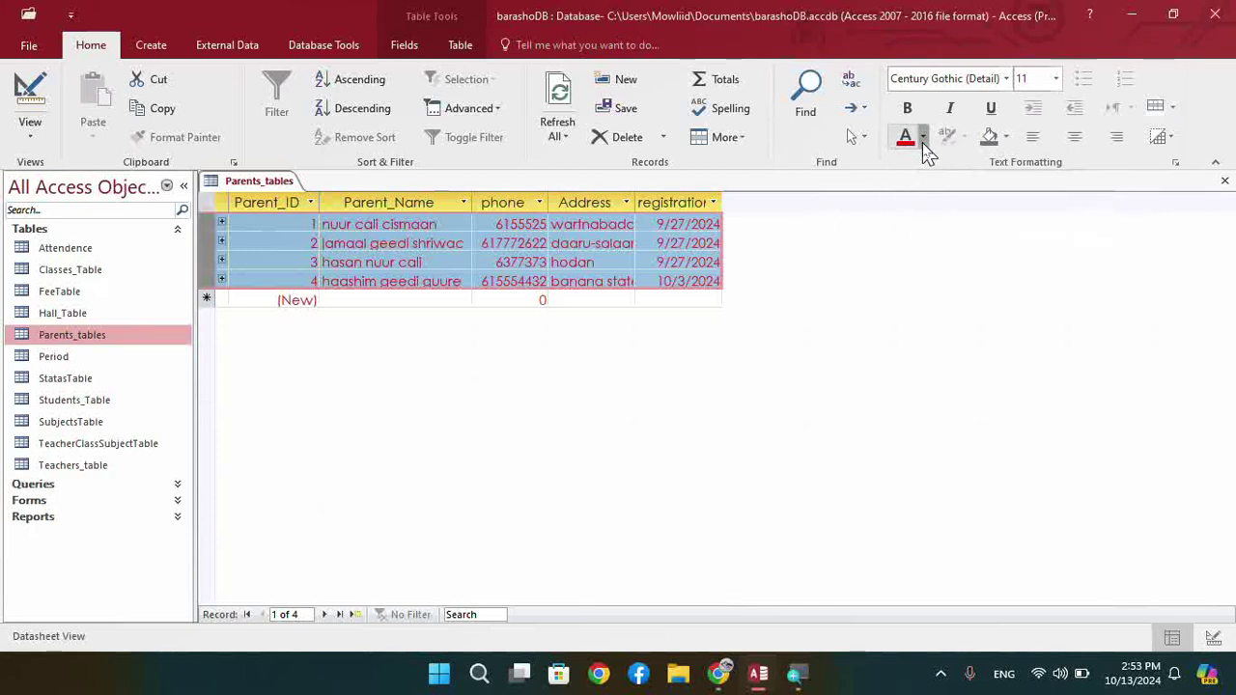
left_click(923, 140)
left_click(897, 204)
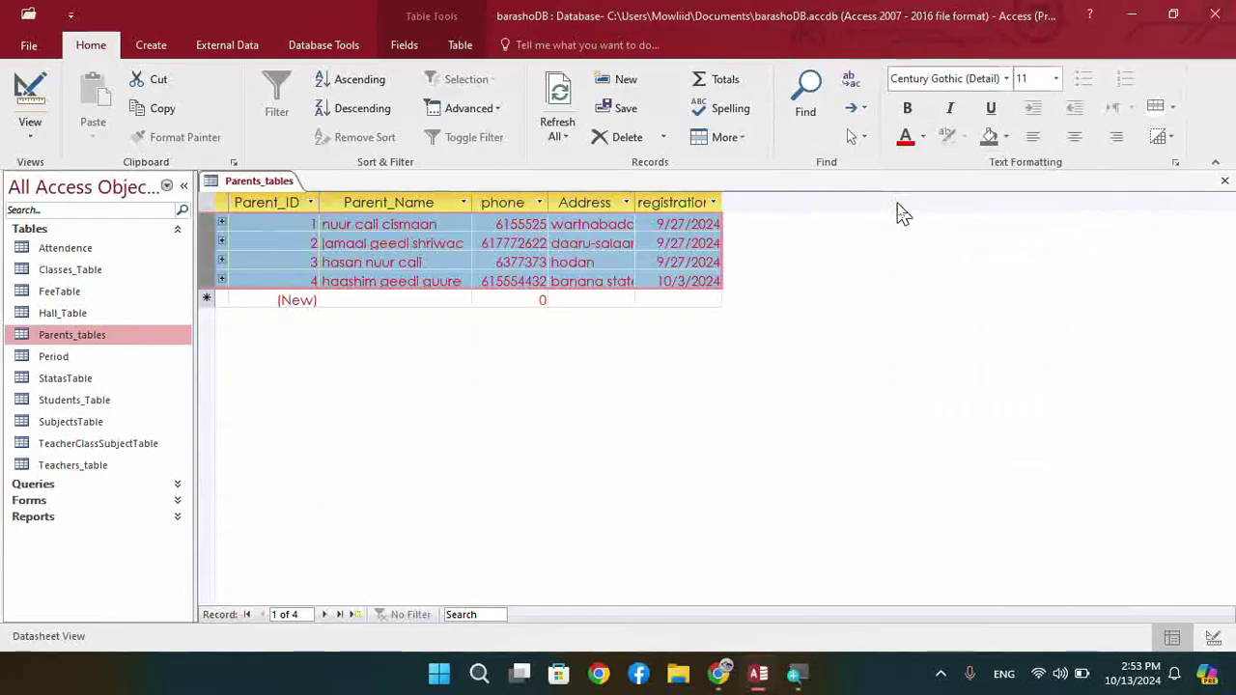
left_click(923, 140)
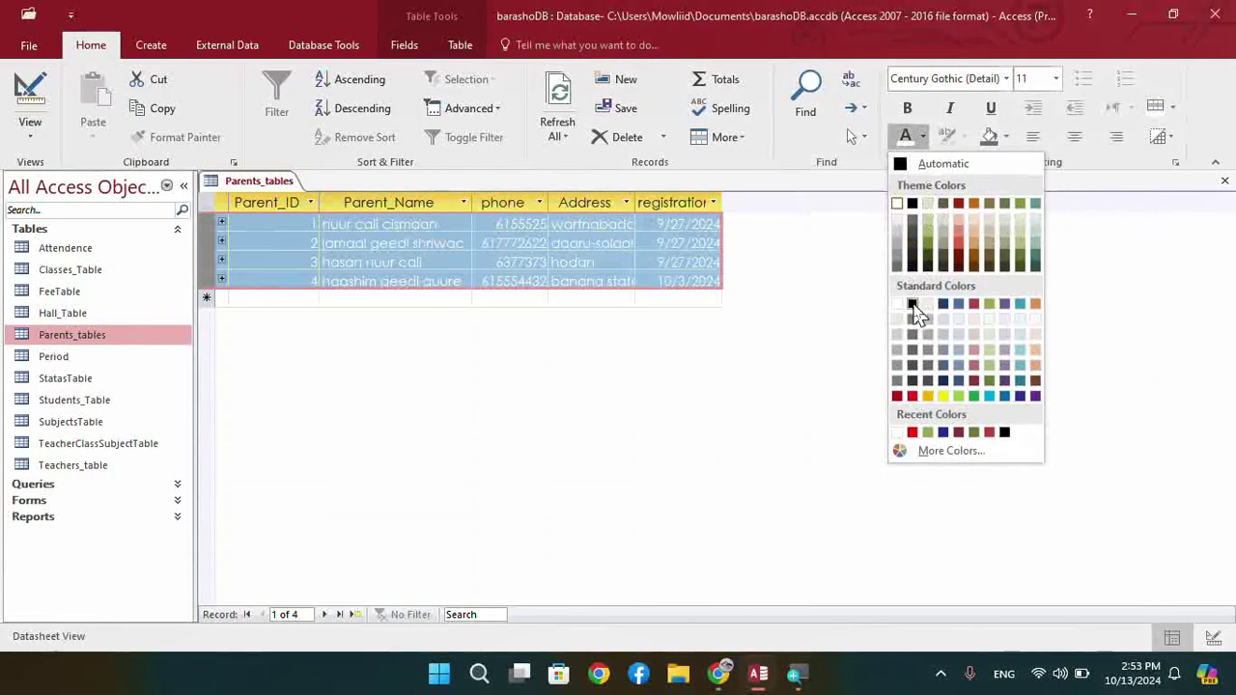
left_click(913, 304)
left_click(923, 140)
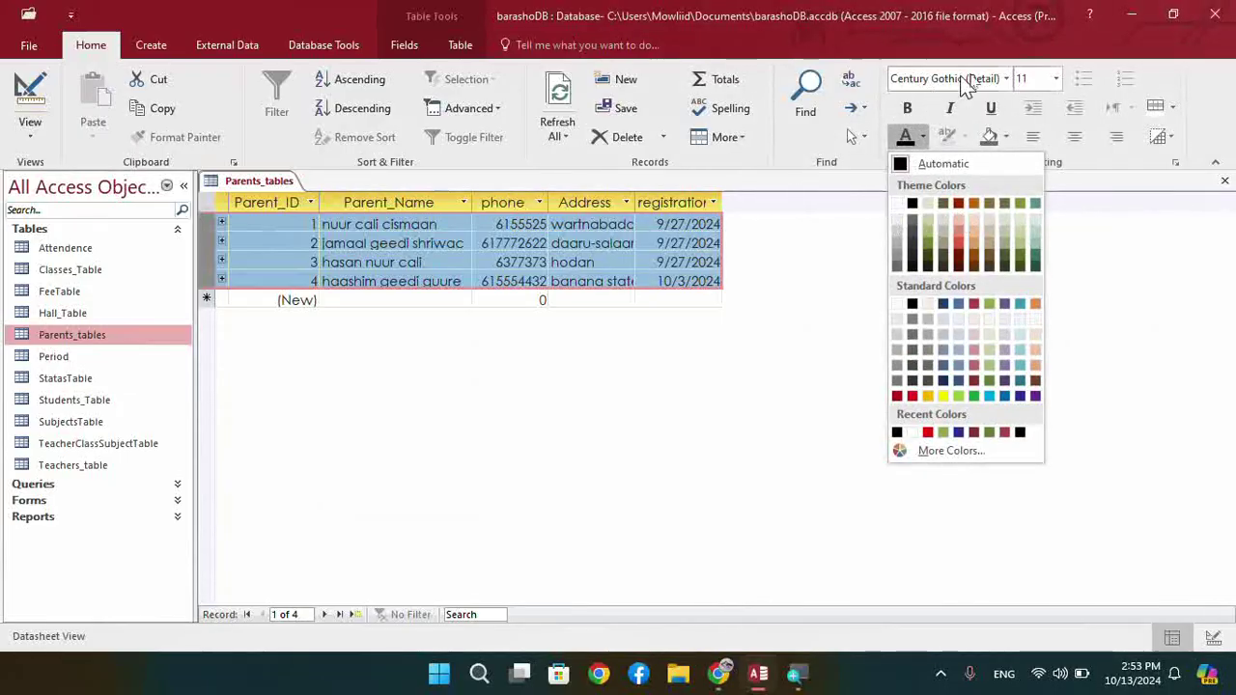
Set the datasheet font to Times New Roman
left_click(1009, 82)
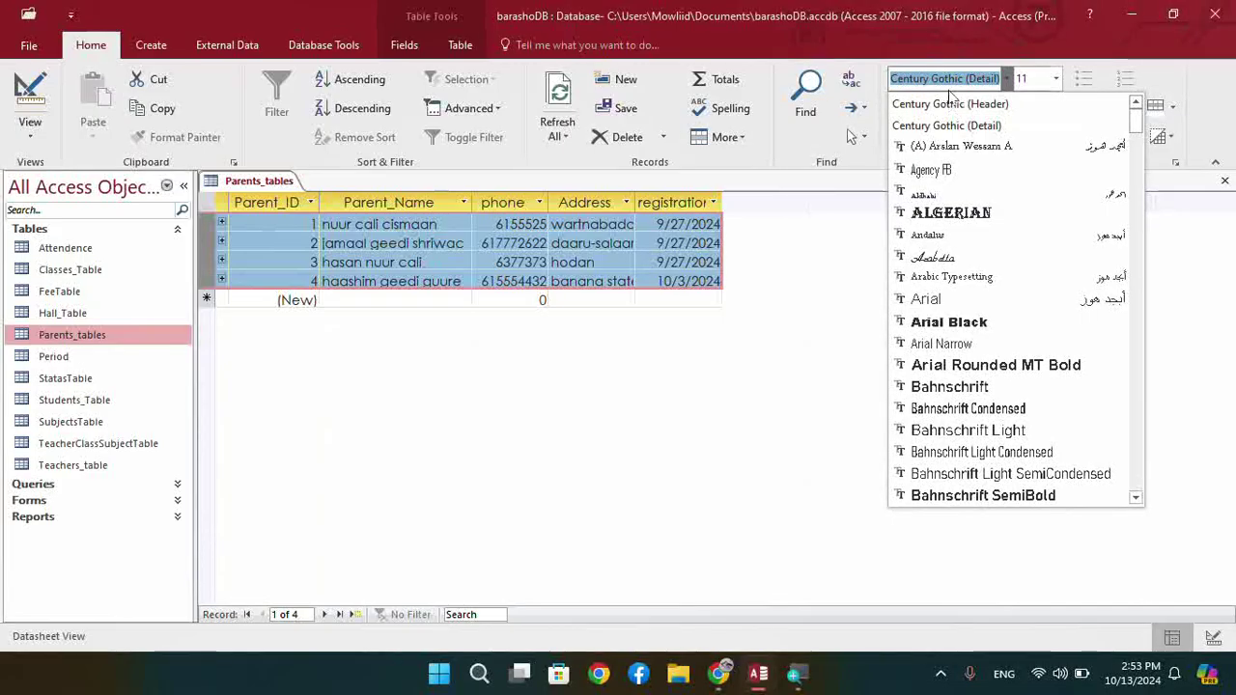
type("ti")
key("Return")
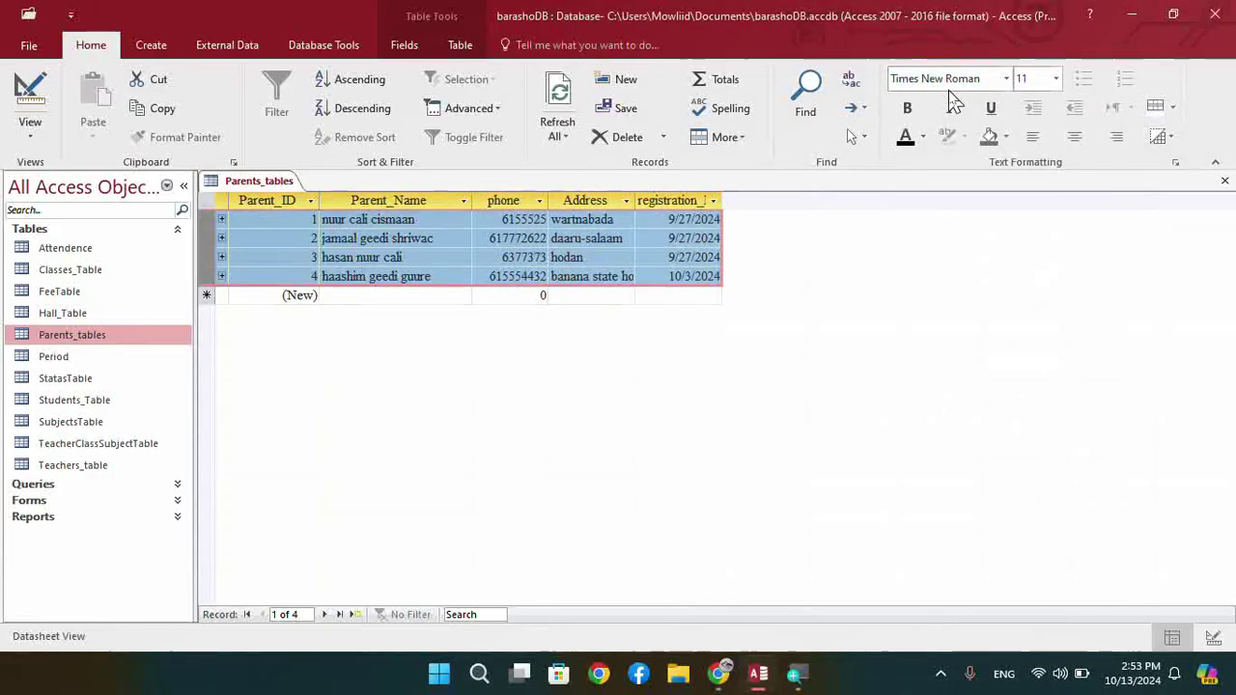
Try font size 24 on the datasheet, and set the size to 12
left_click(1055, 78)
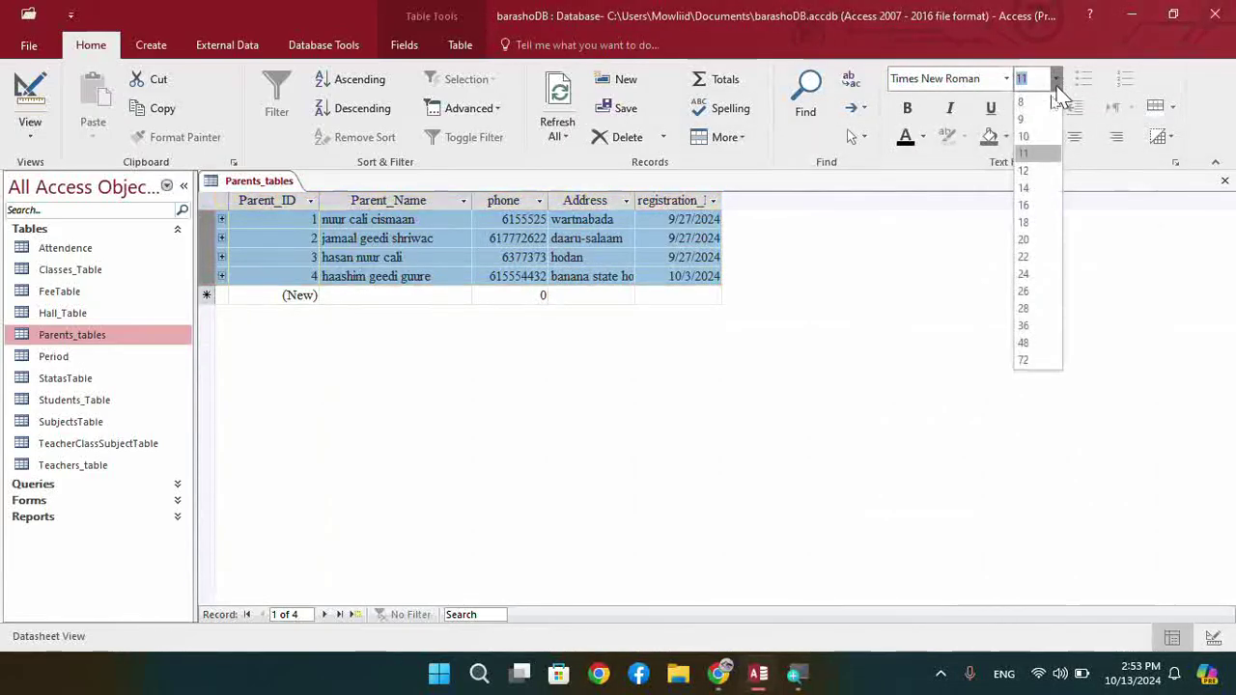
left_click(1023, 277)
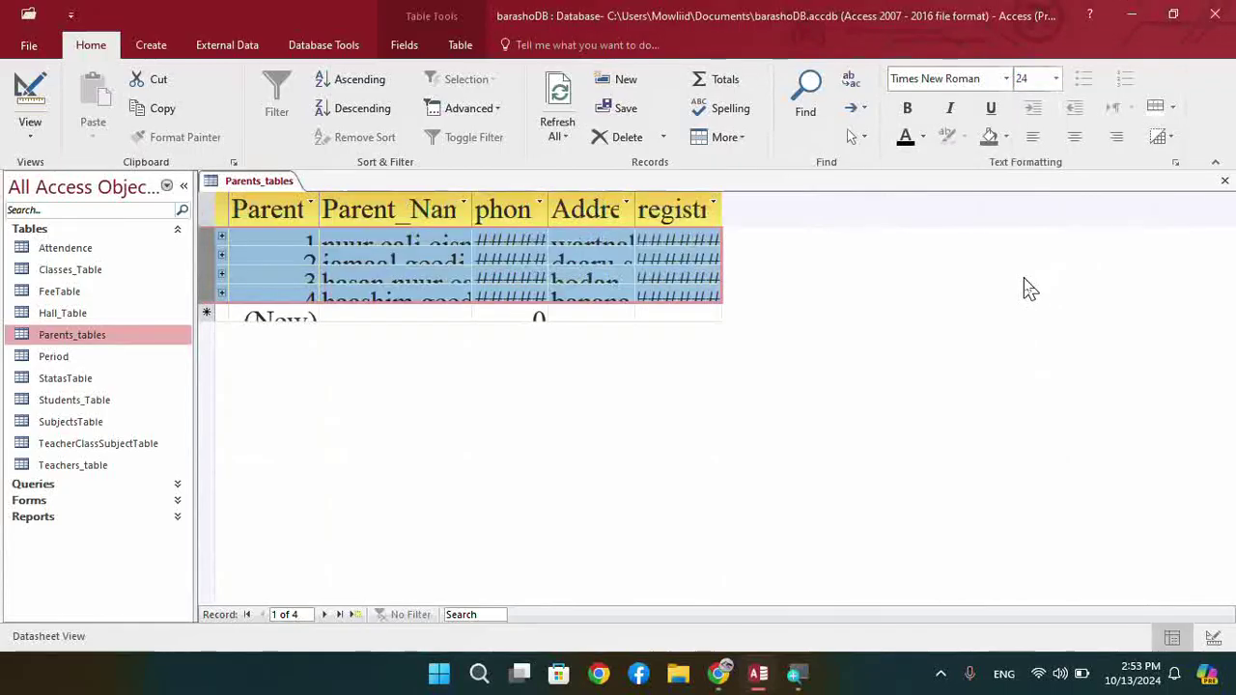
left_click(1055, 78)
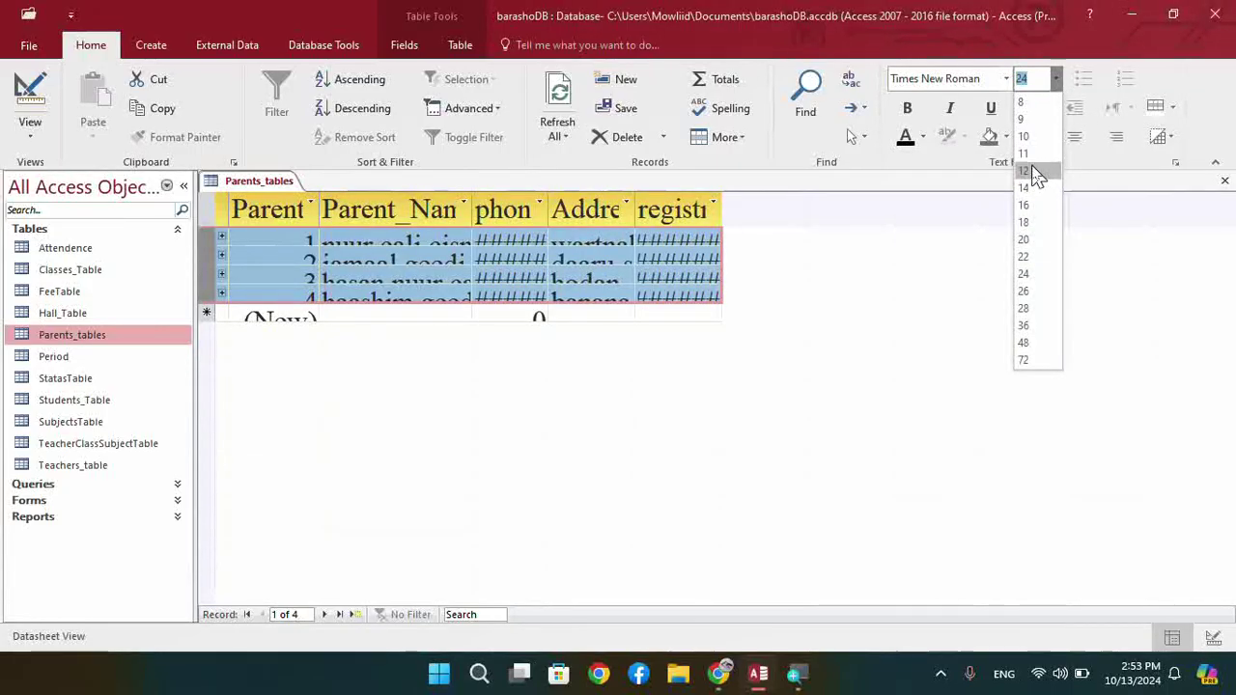
left_click(1025, 170)
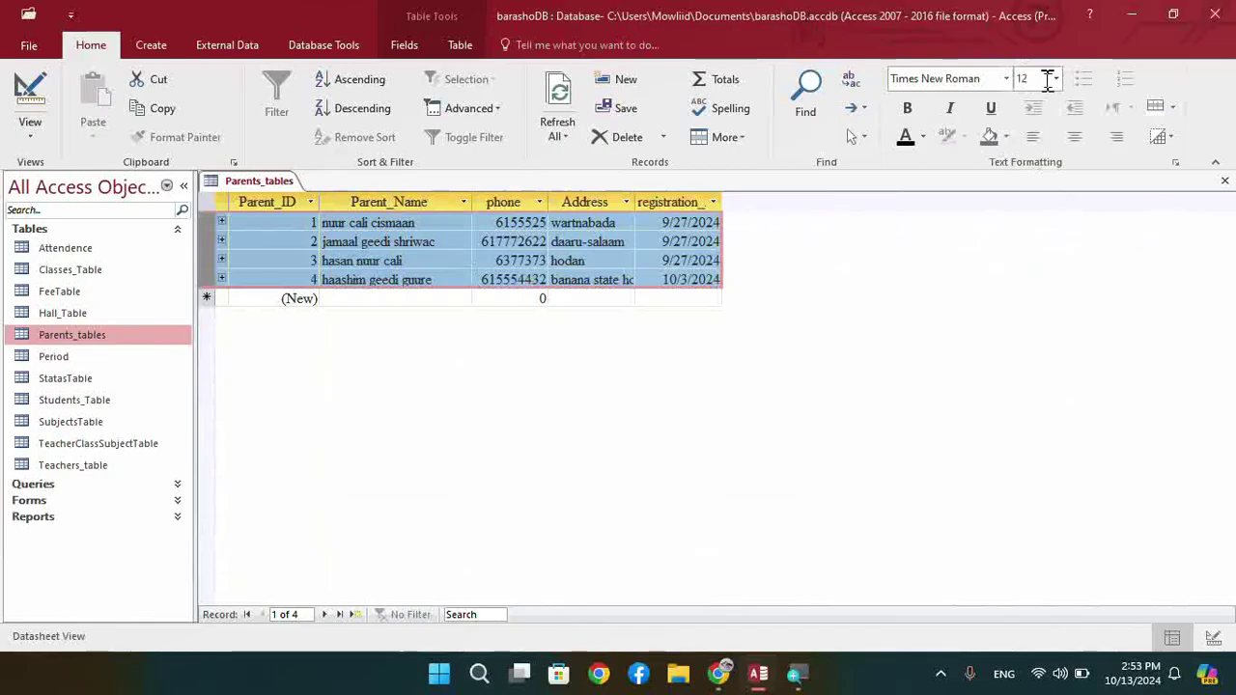
Make the datasheet text bold
left_click(907, 109)
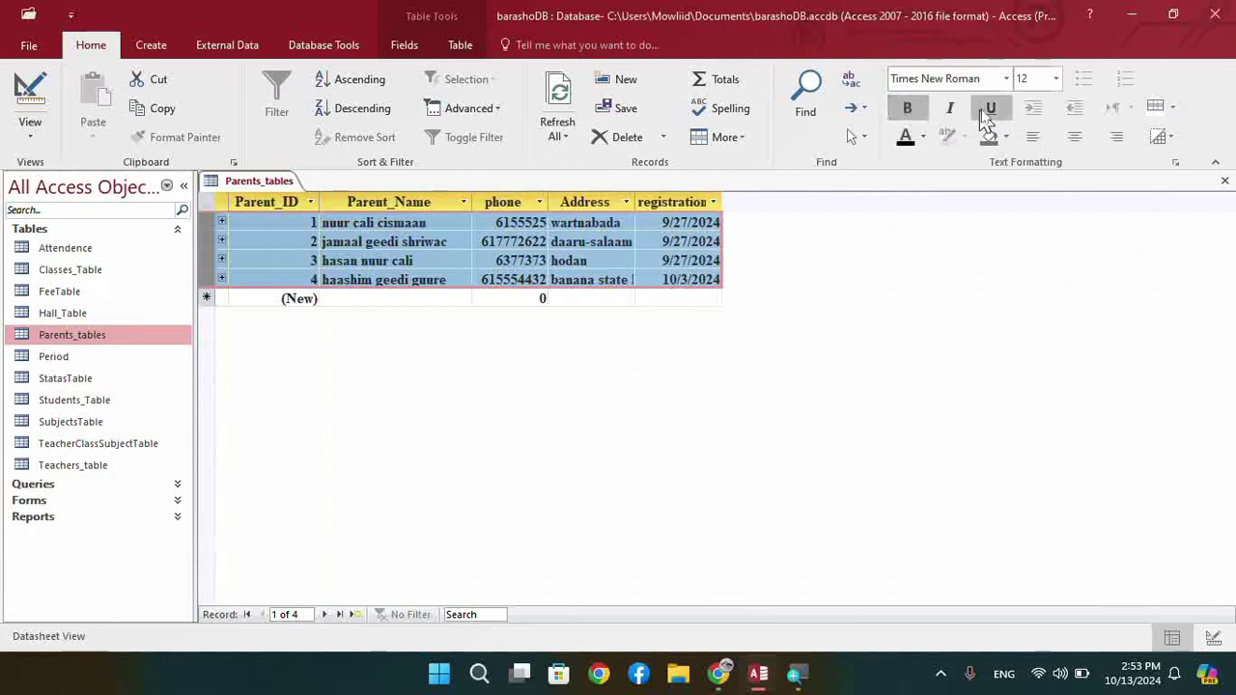
left_click(950, 110)
left_click(990, 110)
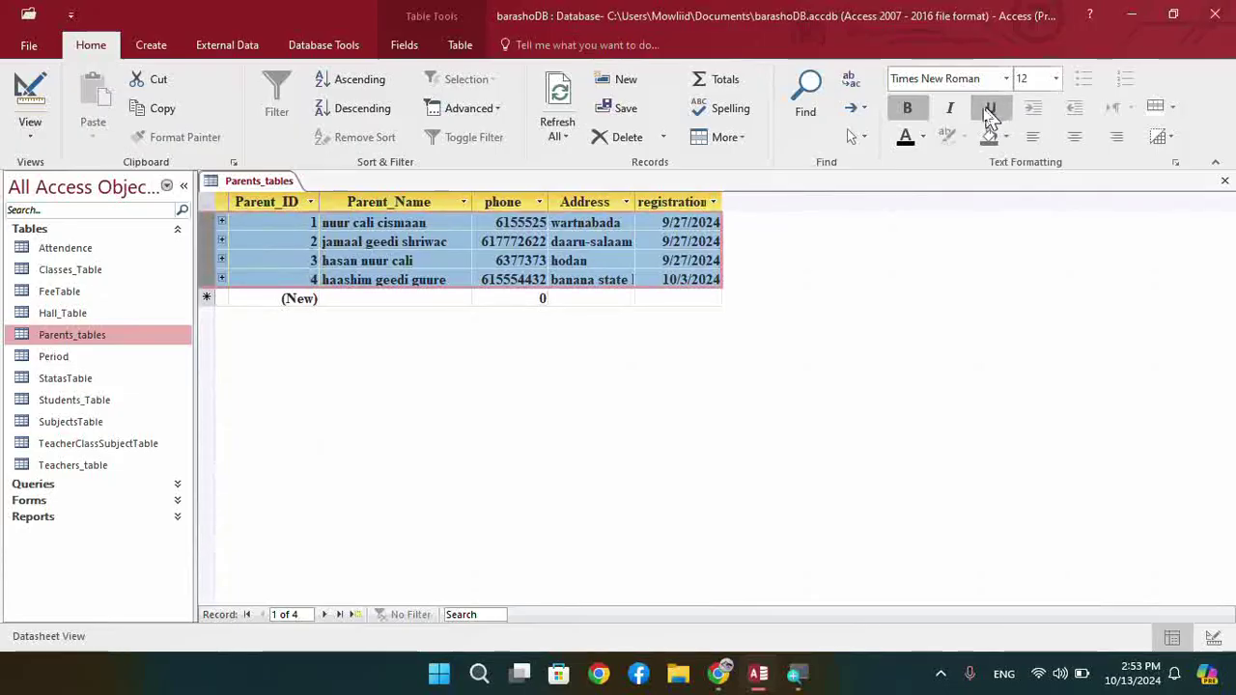
Try left, center and right alignment on the Parent_ID values, finishing with left alignment
left_click(1031, 137)
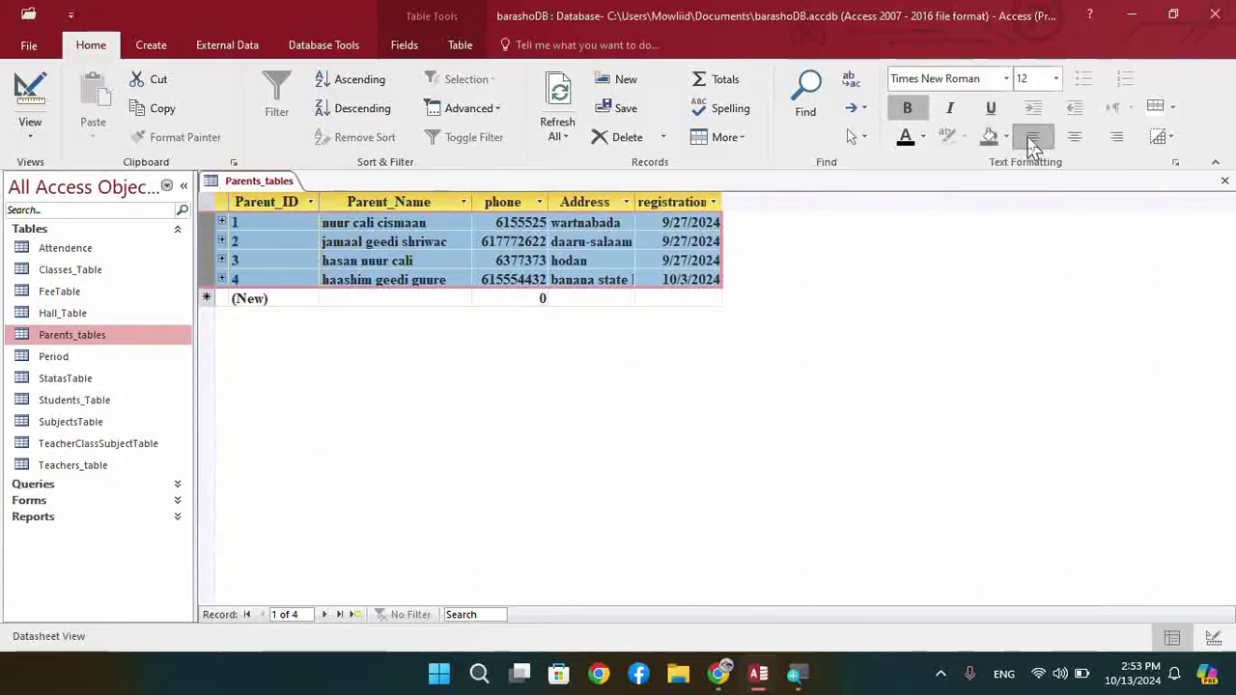
left_click(1069, 143)
left_click(1025, 138)
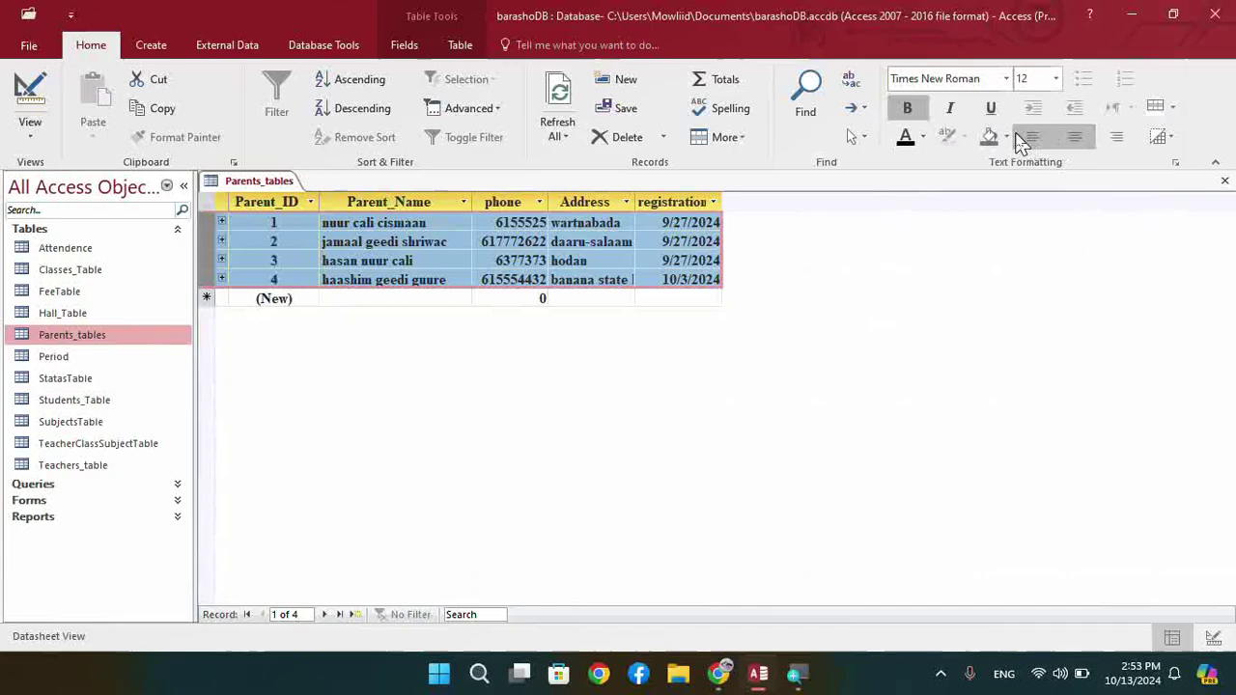
left_click(1076, 142)
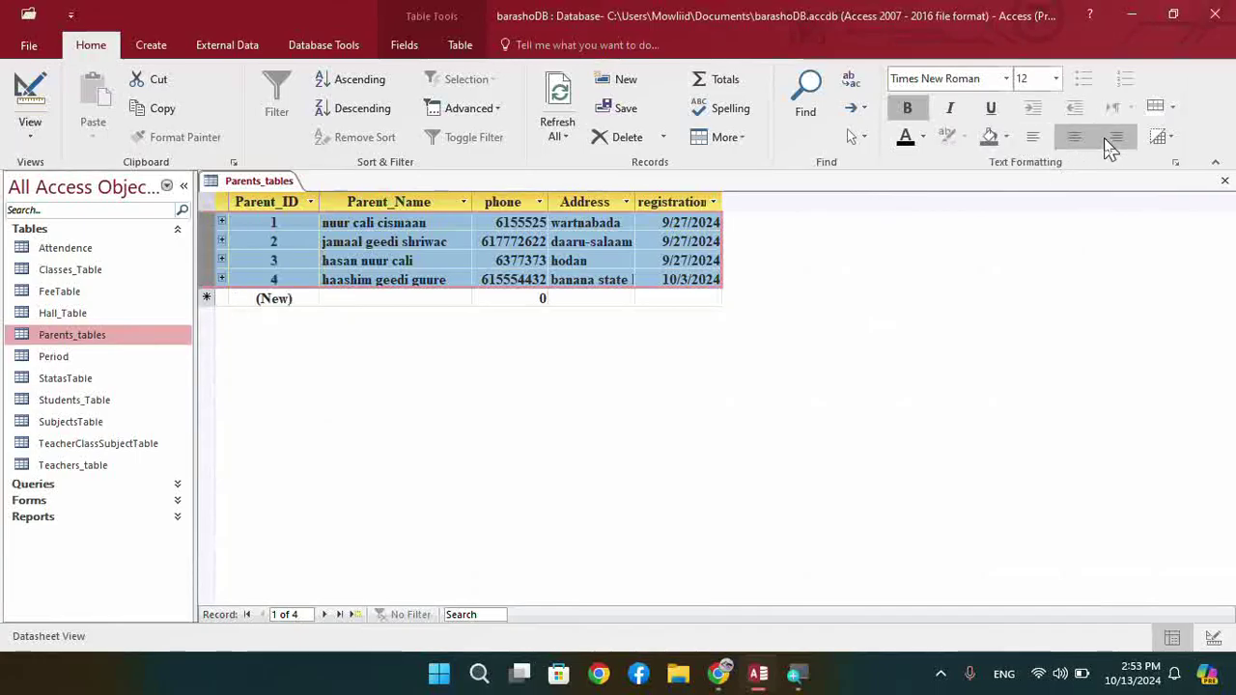
left_click(1112, 140)
left_click(1067, 142)
left_click(1031, 138)
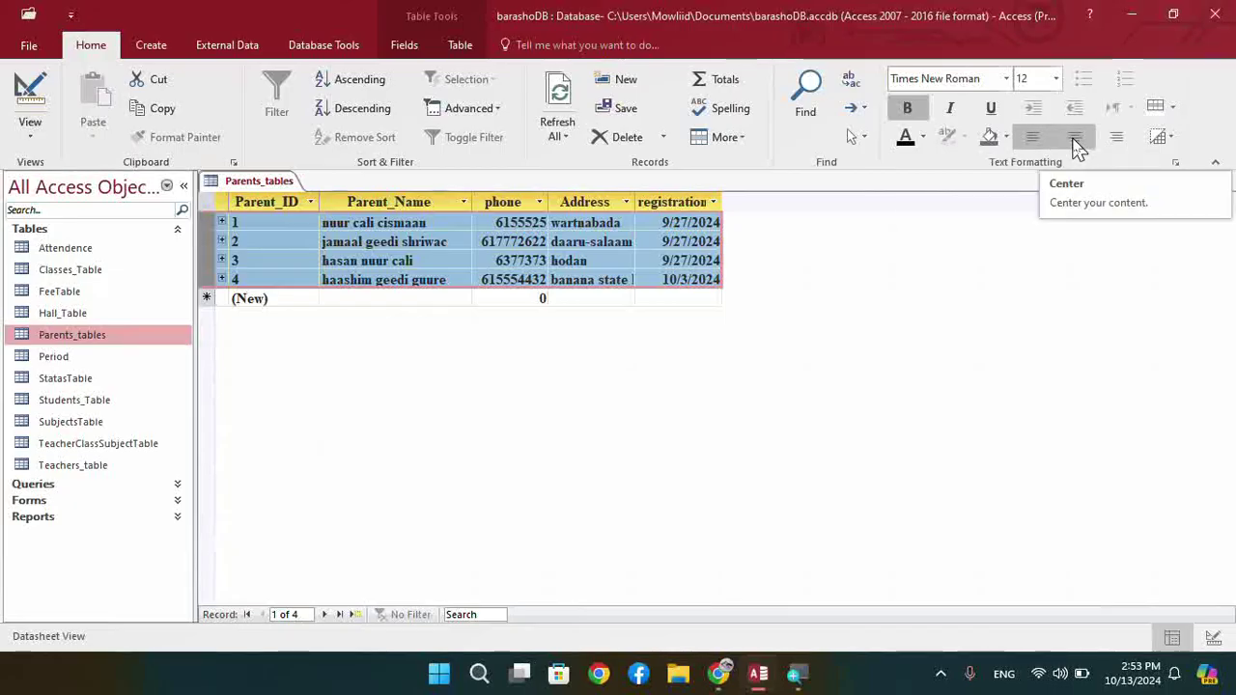
Compare centered, right and left alignment of the Parent_ID values, and set them to right-aligned
left_click(1075, 141)
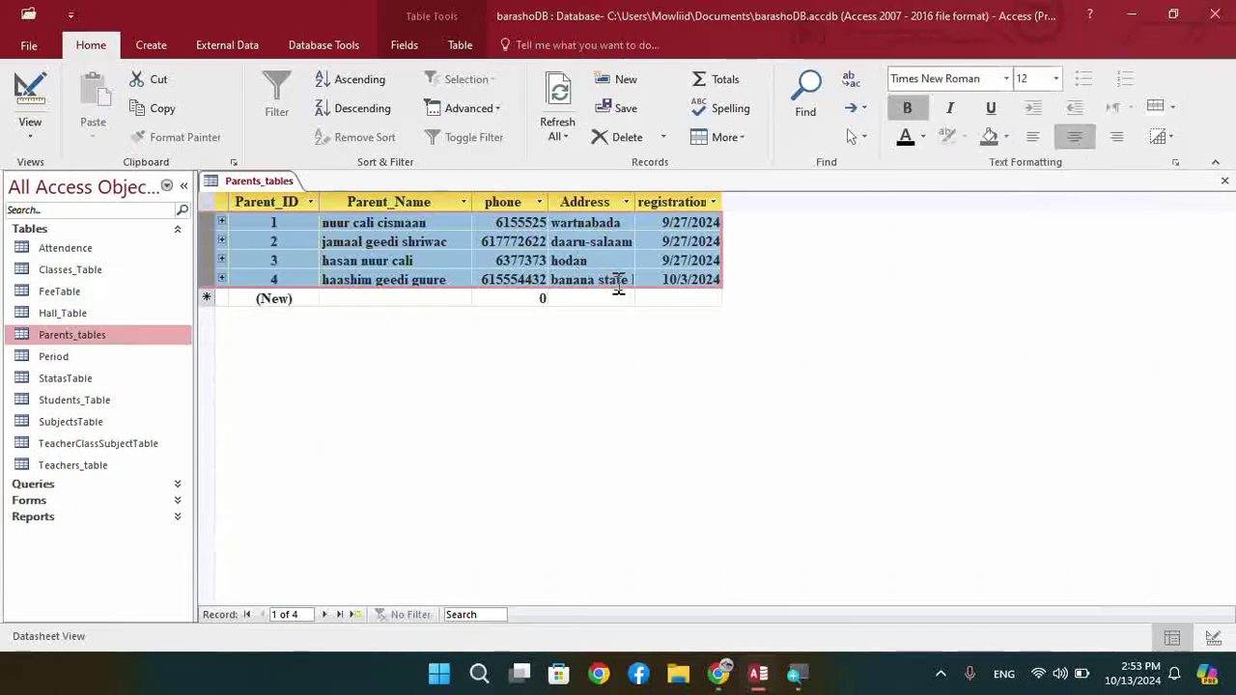
left_click(1116, 138)
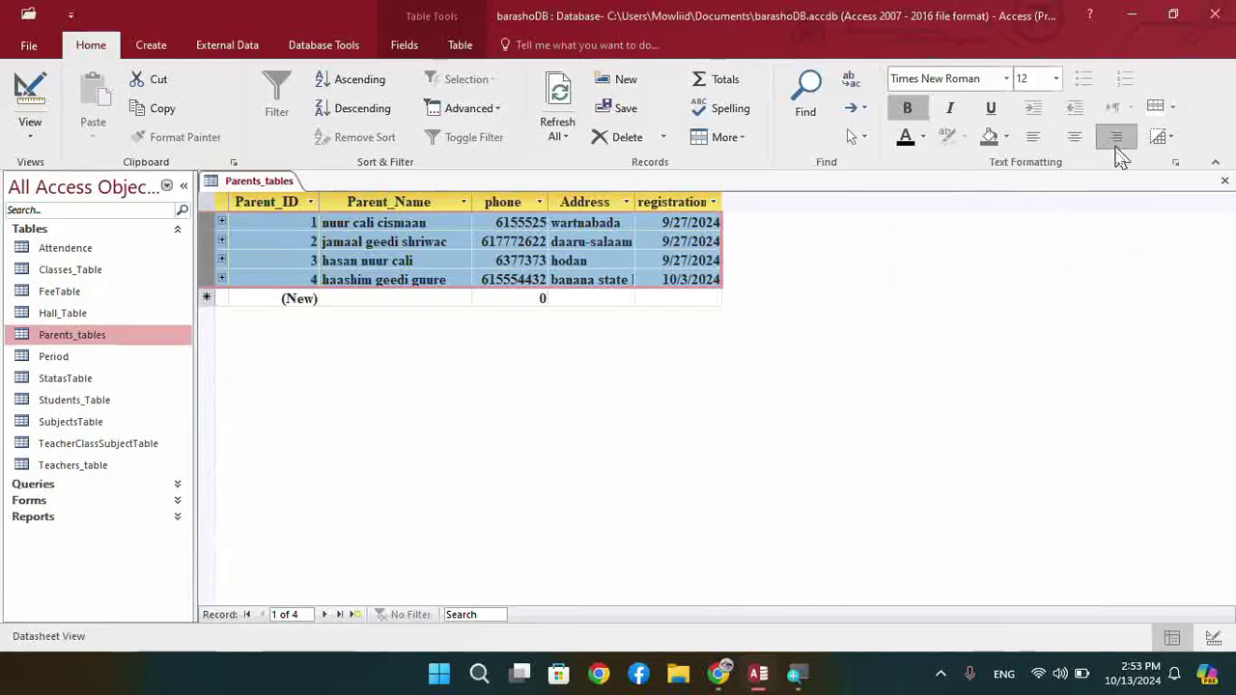
left_click(1034, 138)
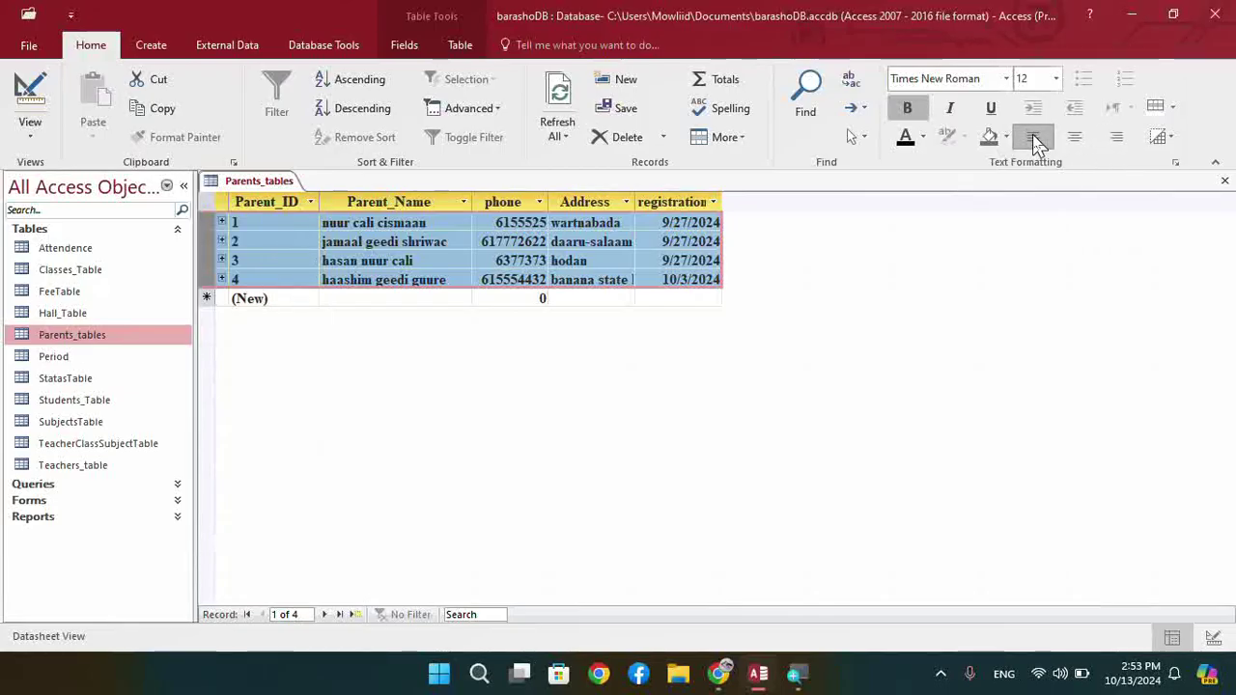
left_click(1113, 141)
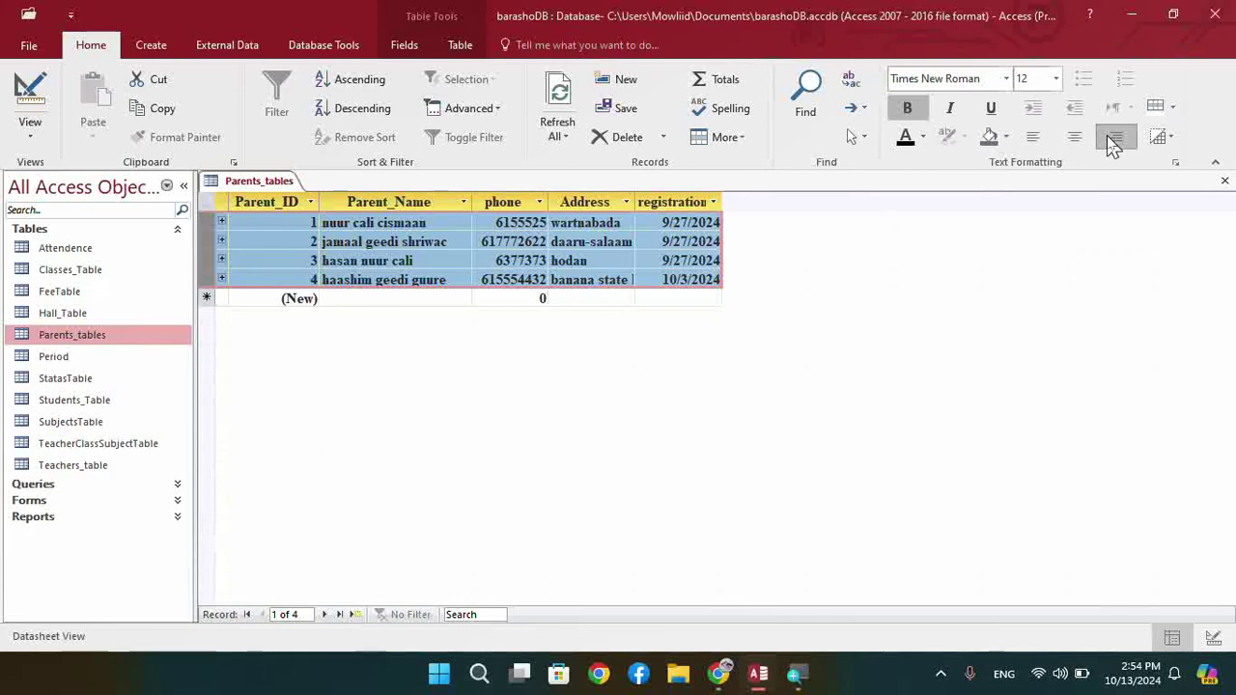
Switch to the Canva presentation in Chrome to review the lesson topics, and return to Access
left_click(720, 673)
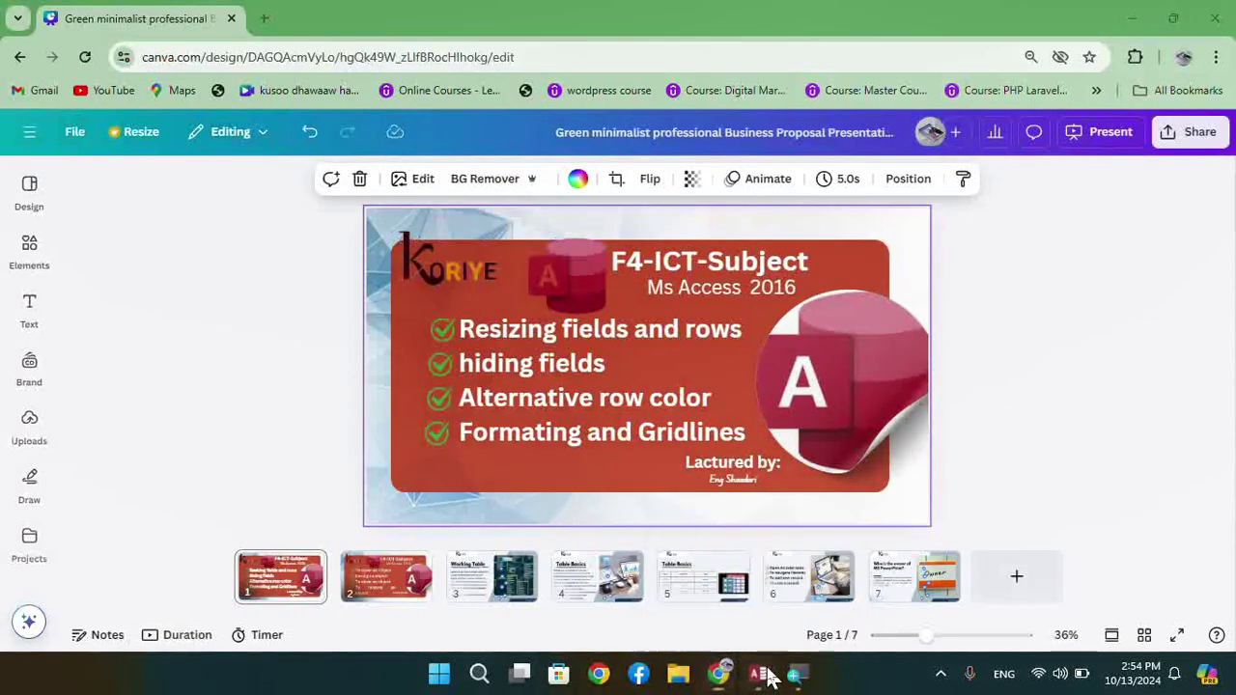
left_click(756, 674)
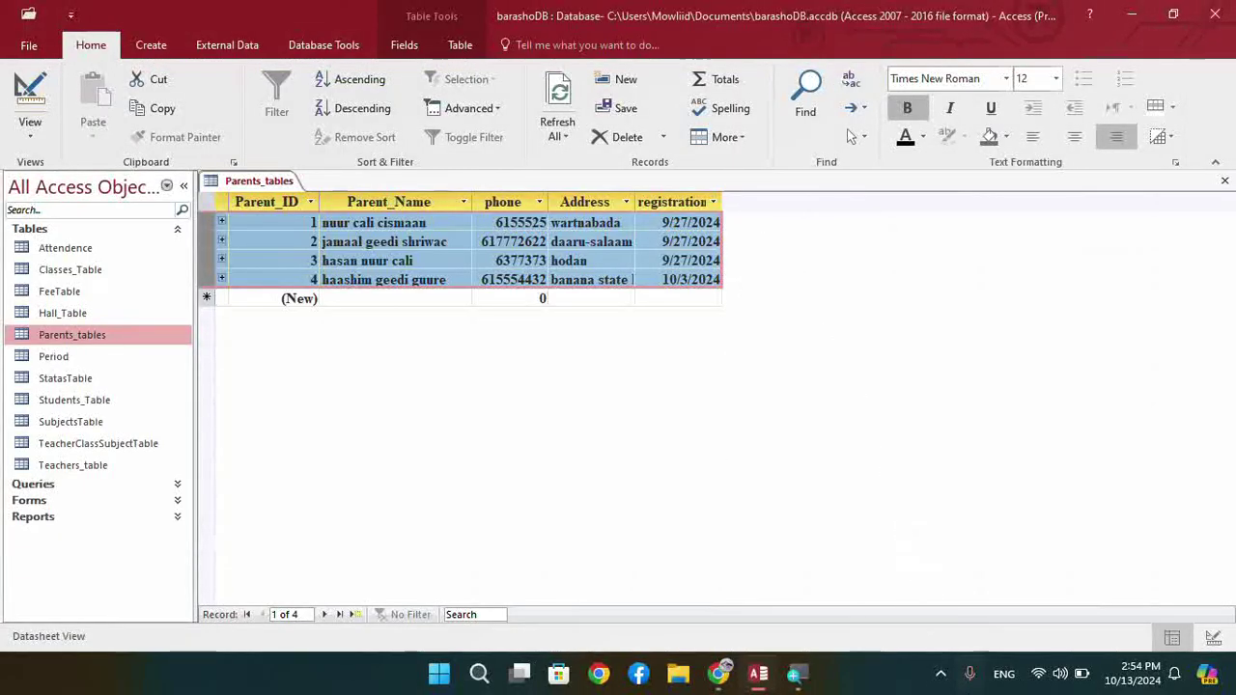
left_click(940, 673)
left_click(924, 618)
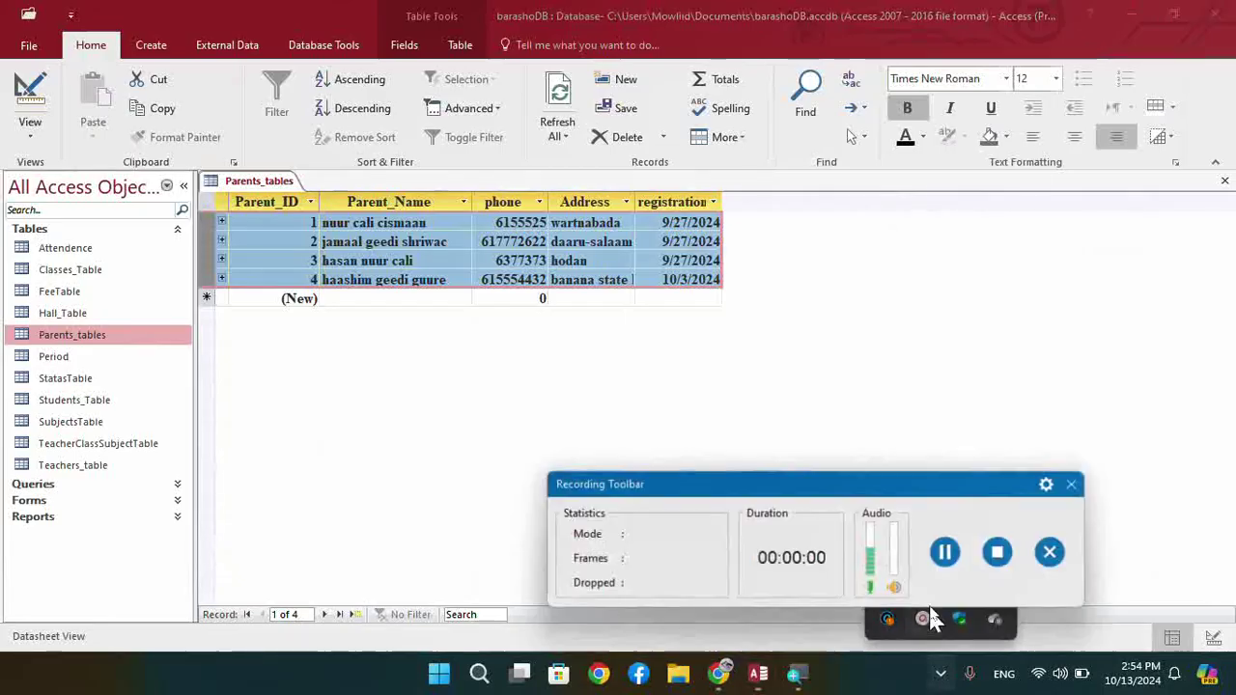